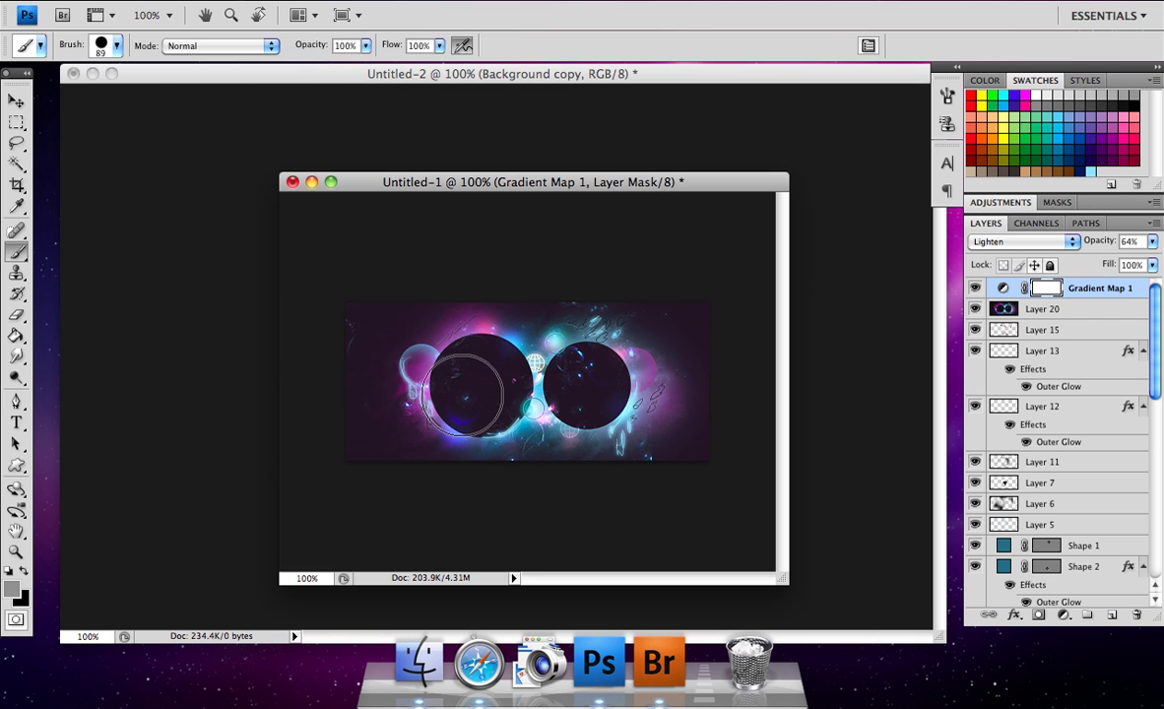
Minimize the finished Untitled-1 banner window to leave the dark Untitled-2 canvas showing
left_click(312, 183)
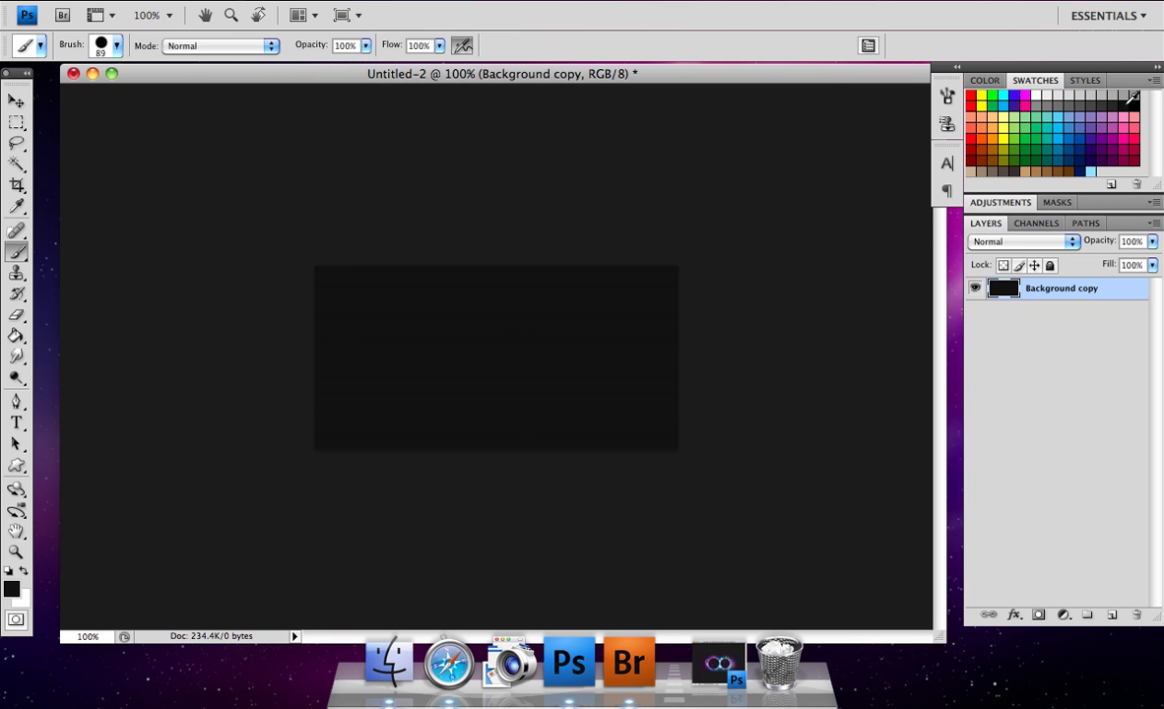
Add a new empty layer and set up a 145 px Soft Round brush
left_click(1112, 615)
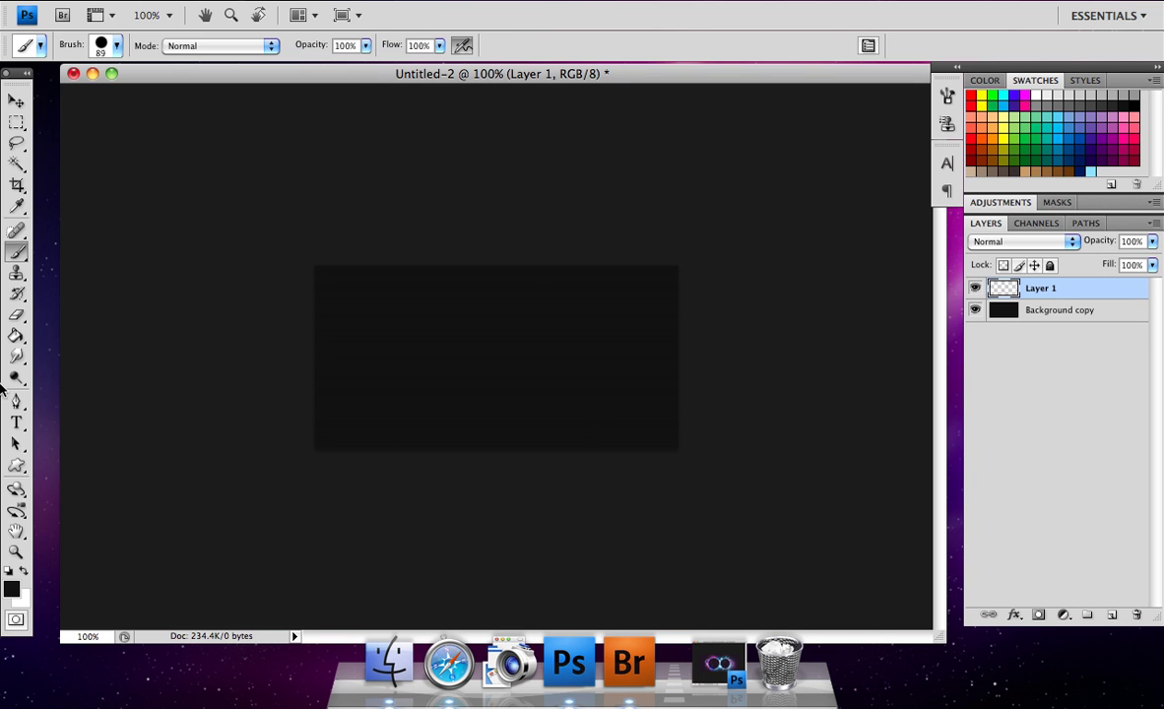
left_click(114, 46)
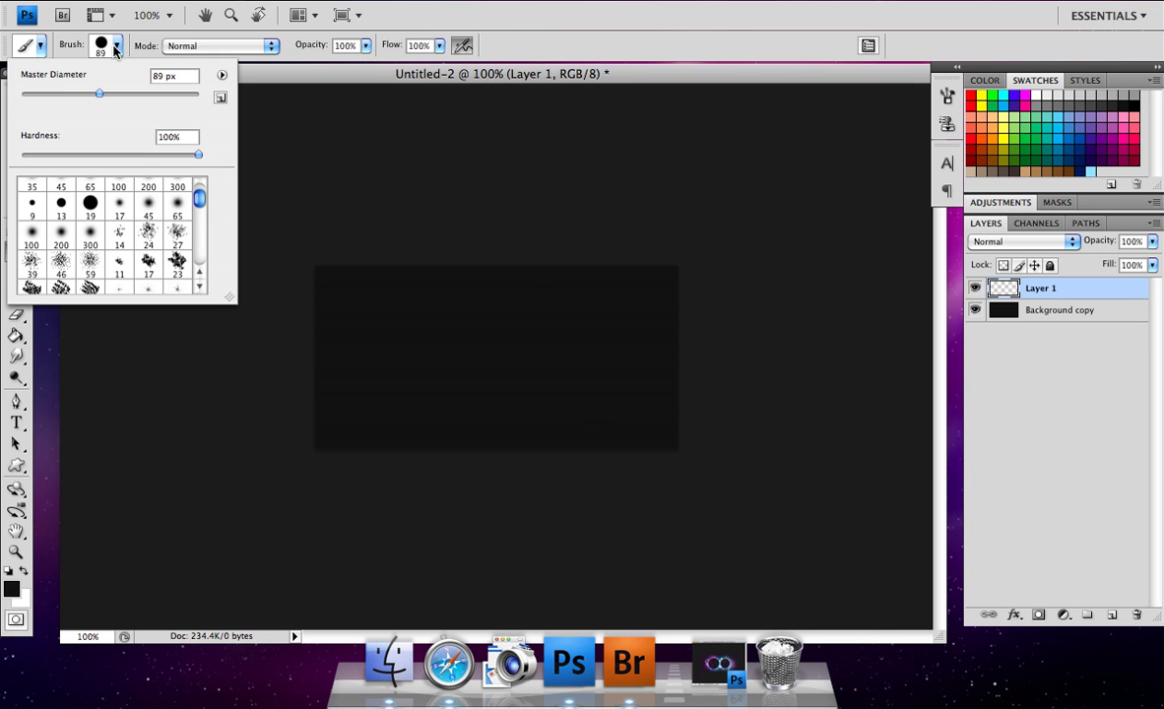
left_click(197, 45)
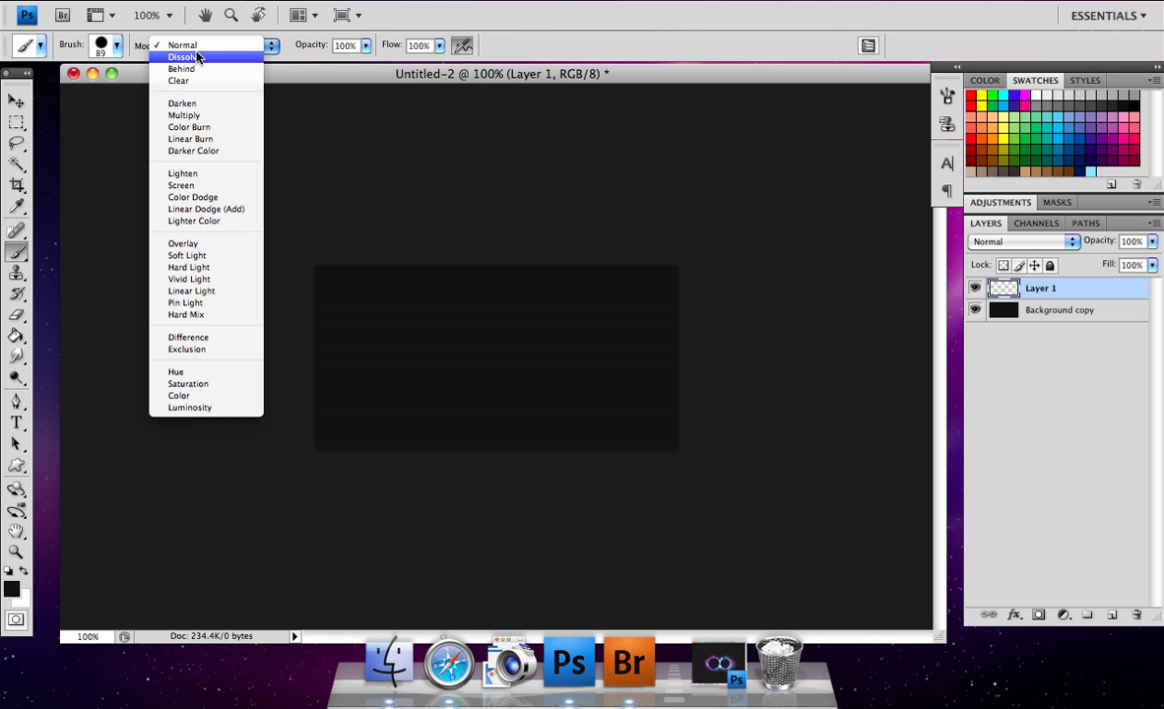
left_click(109, 47)
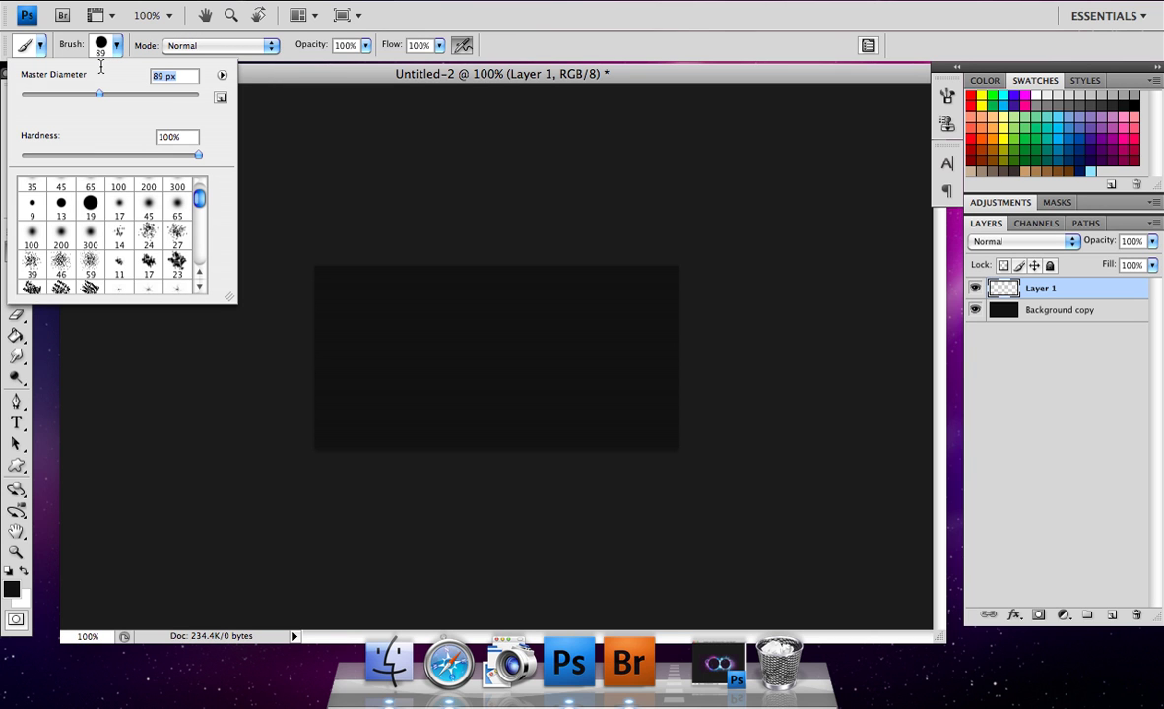
type("145")
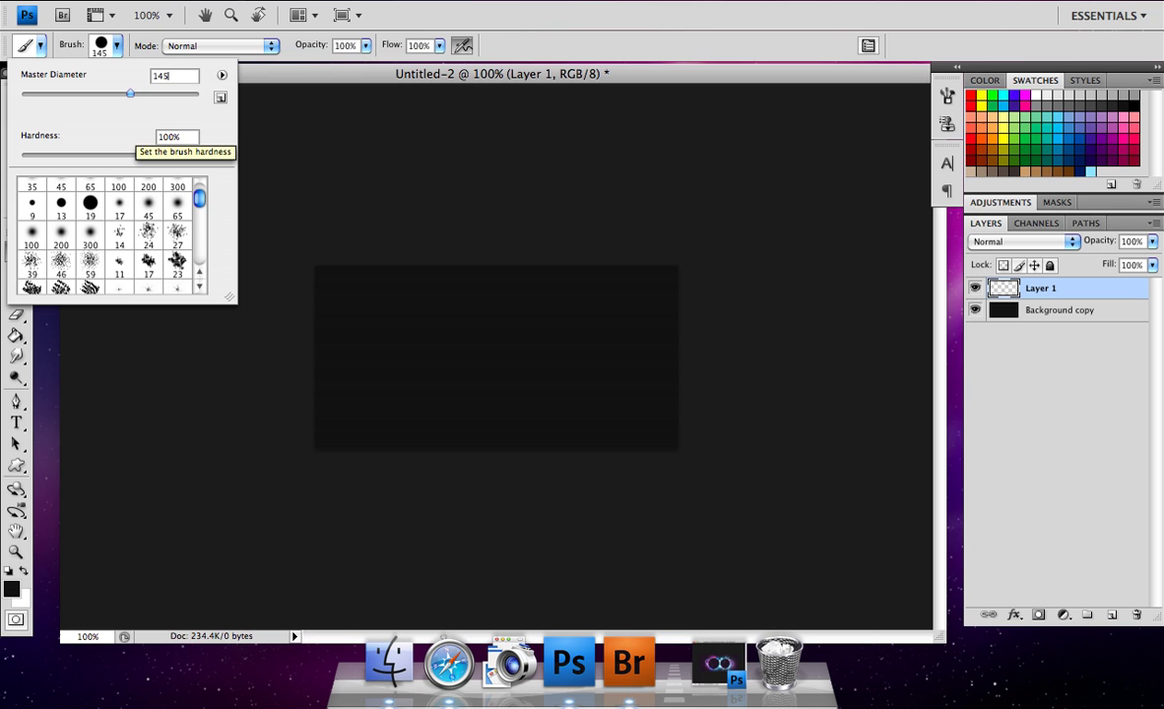
left_click(120, 187)
type("145")
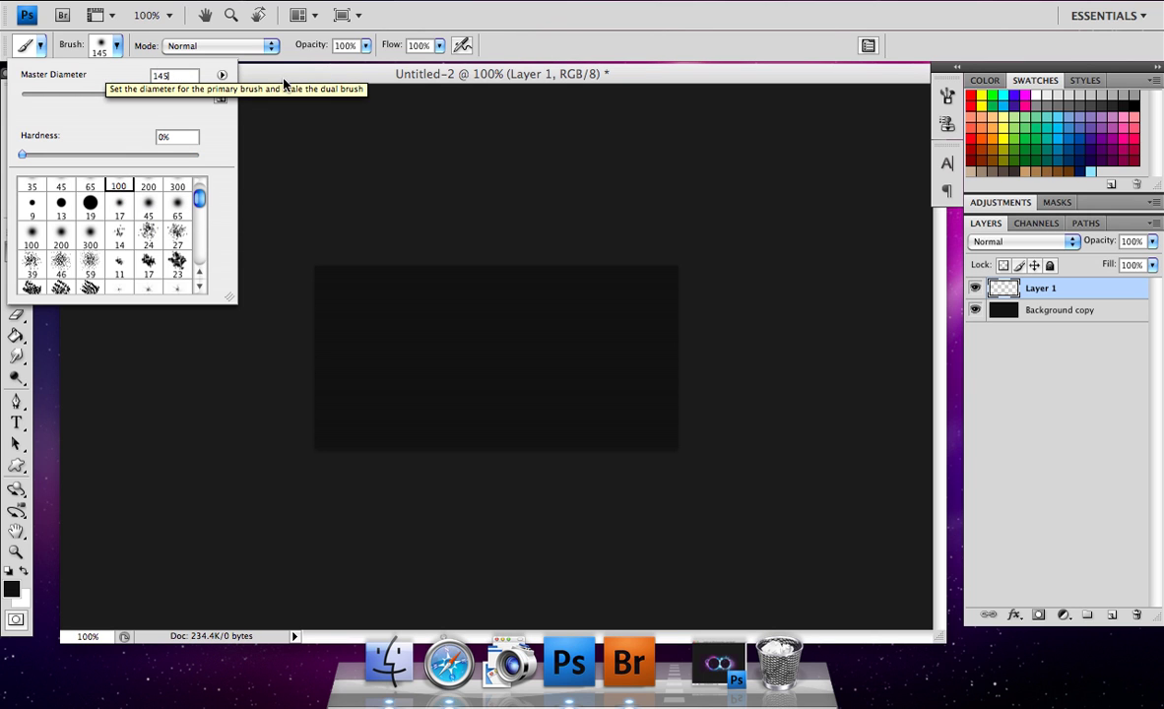
Dab magenta, cyan, pale blue and pink soft glows in a row across the canvas
left_click(1025, 95)
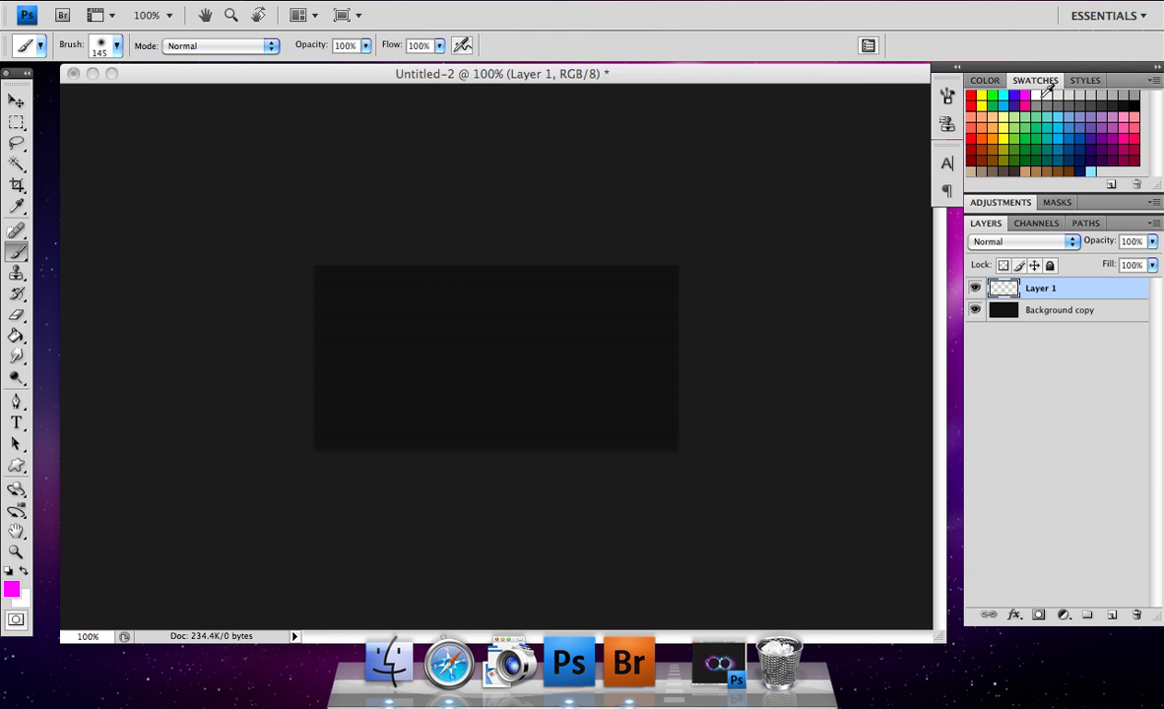
left_click(418, 355)
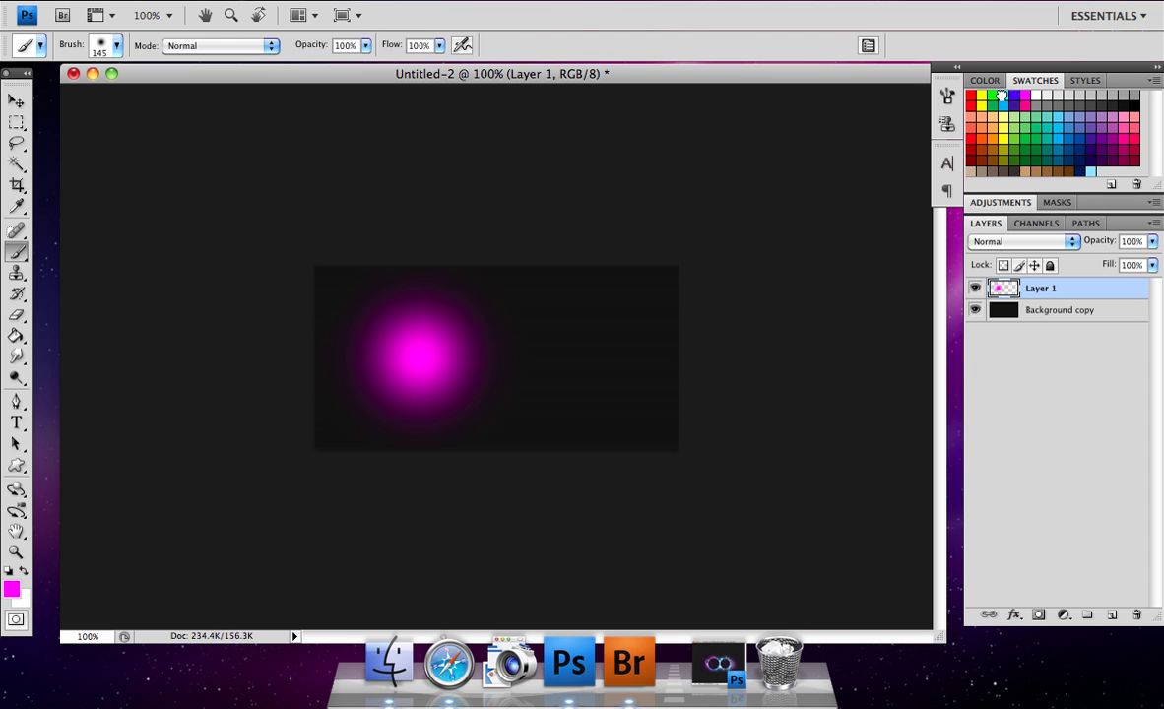
left_click(1002, 94)
left_click(477, 354)
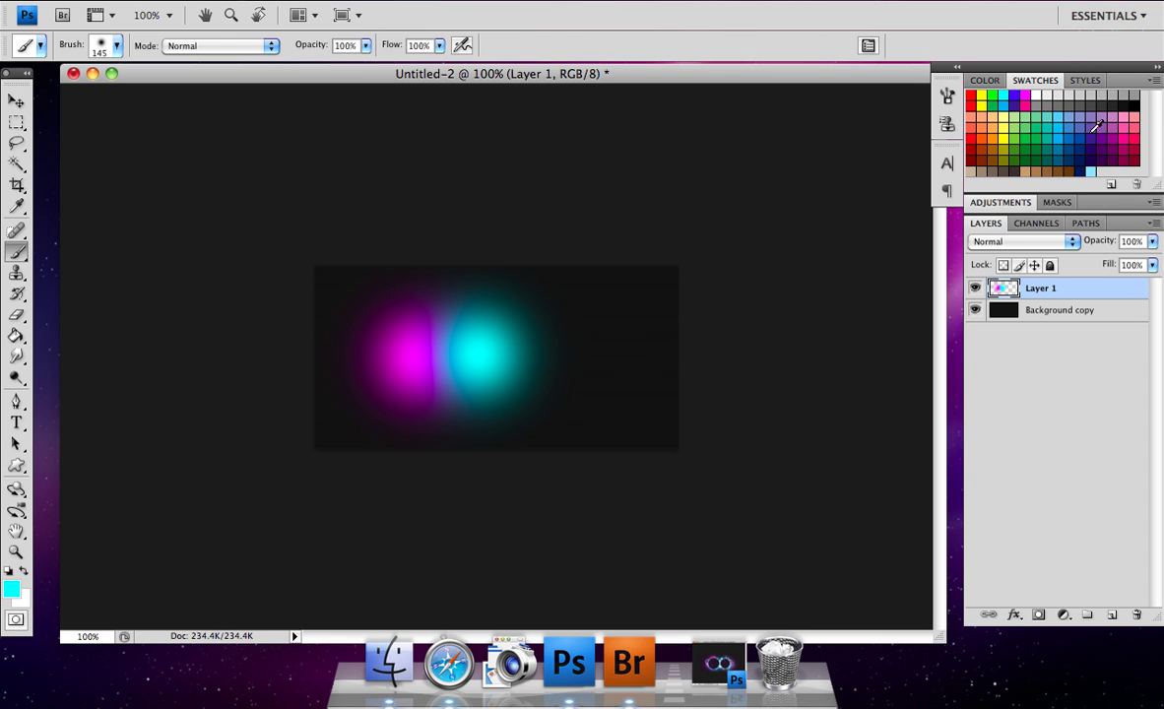
left_click(1091, 170)
left_click(1111, 184)
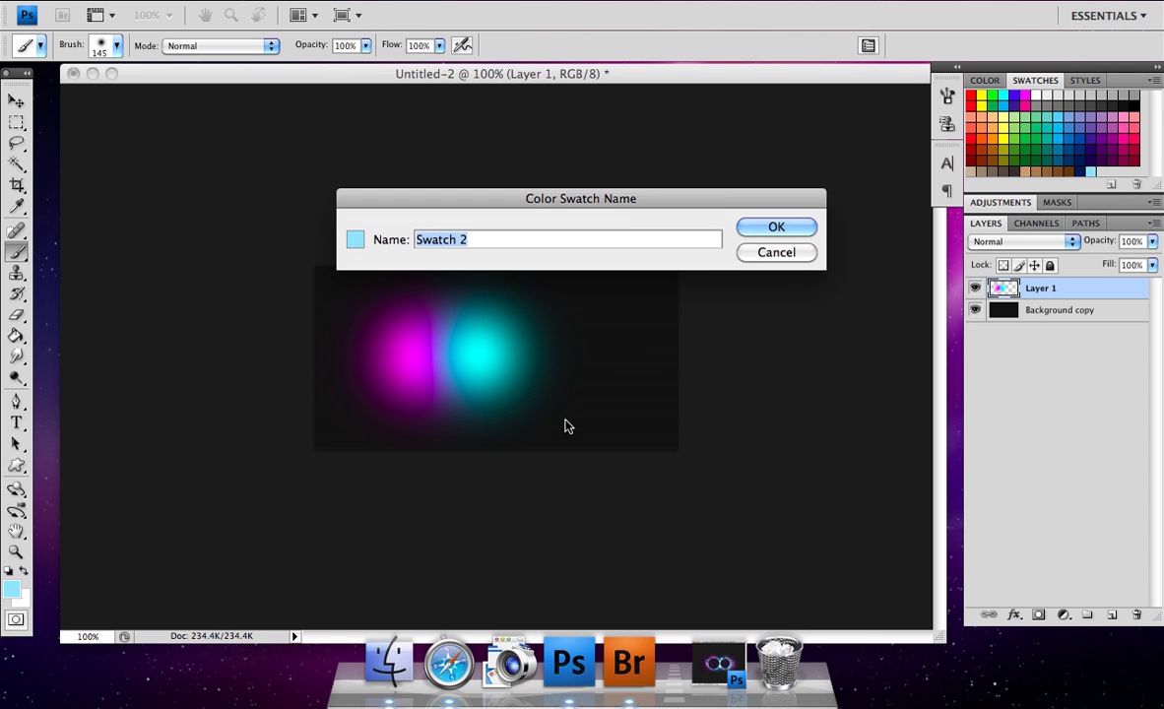
left_click(750, 227)
left_click(539, 352)
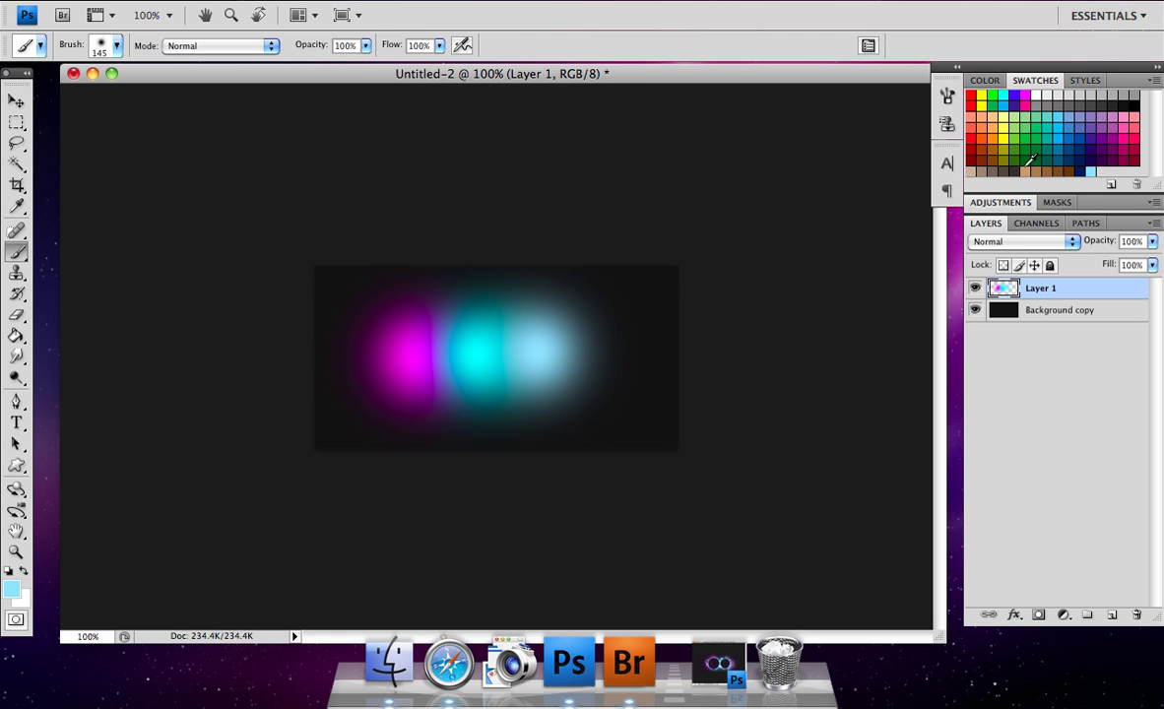
left_click(1115, 115)
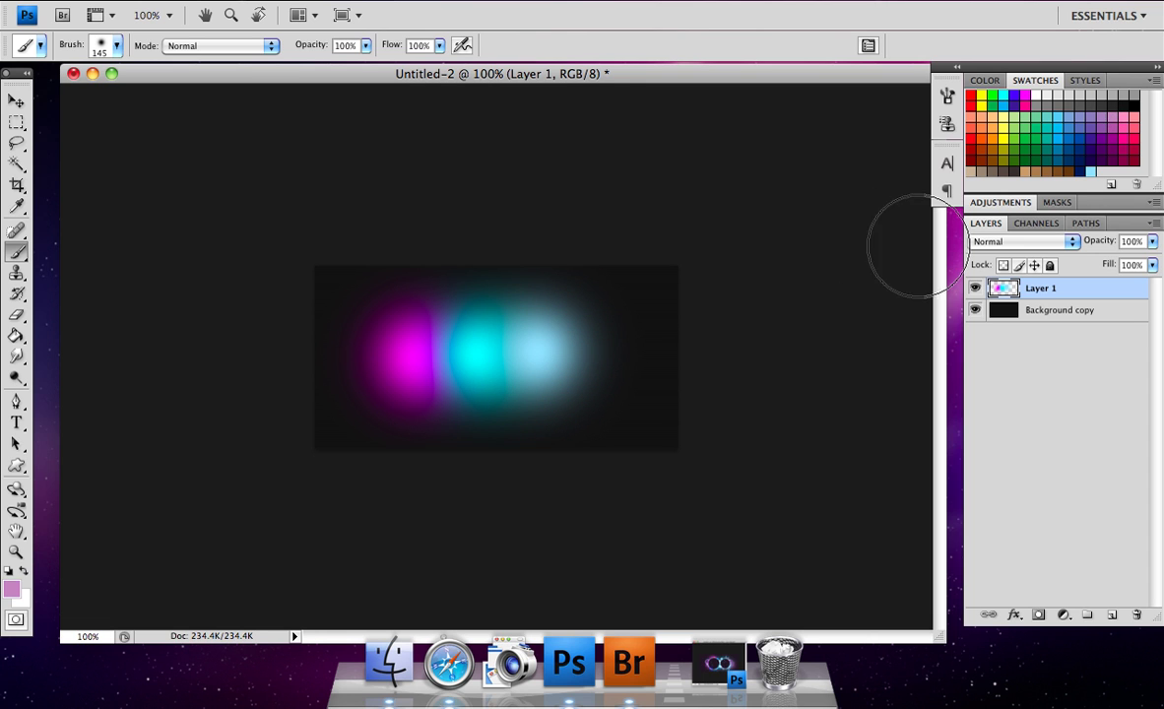
left_click(605, 355)
left_click(17, 355)
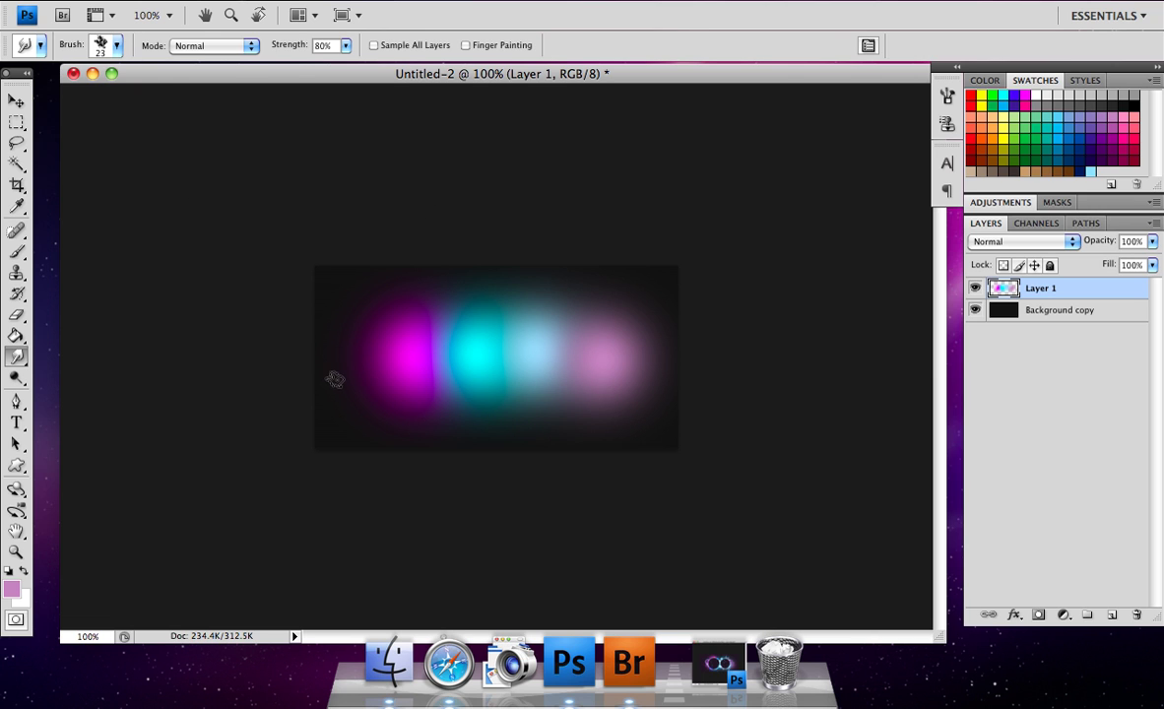
left_click(118, 45)
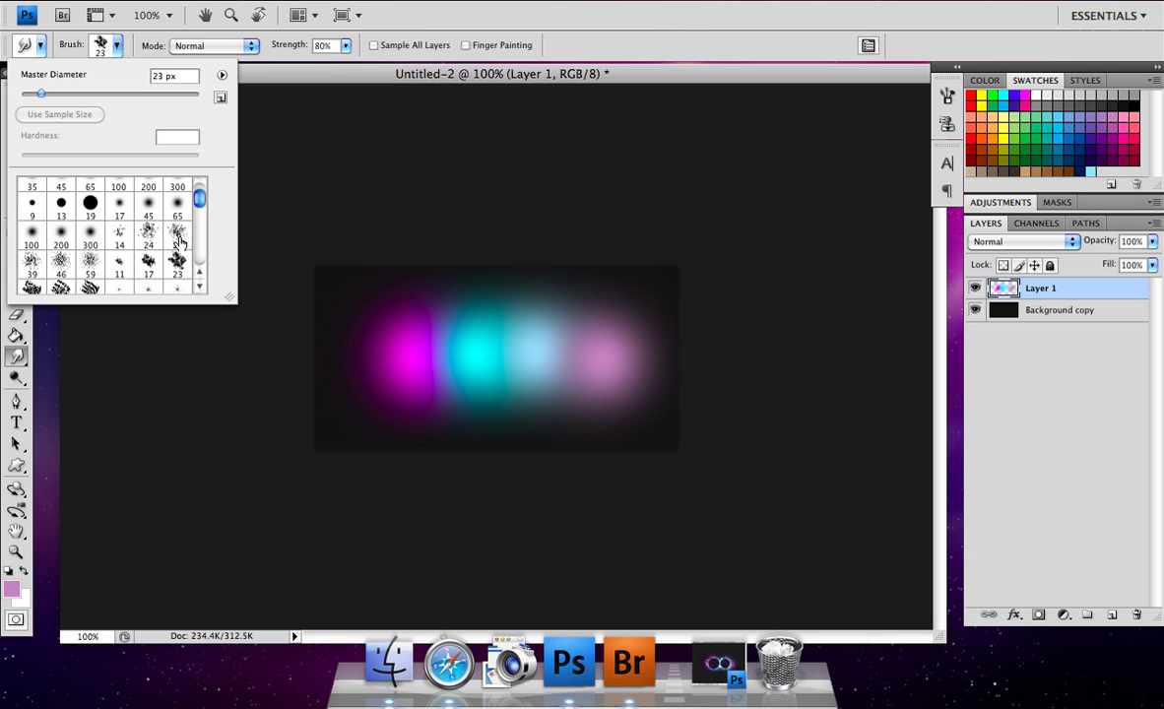
left_click(140, 46)
left_click(576, 2)
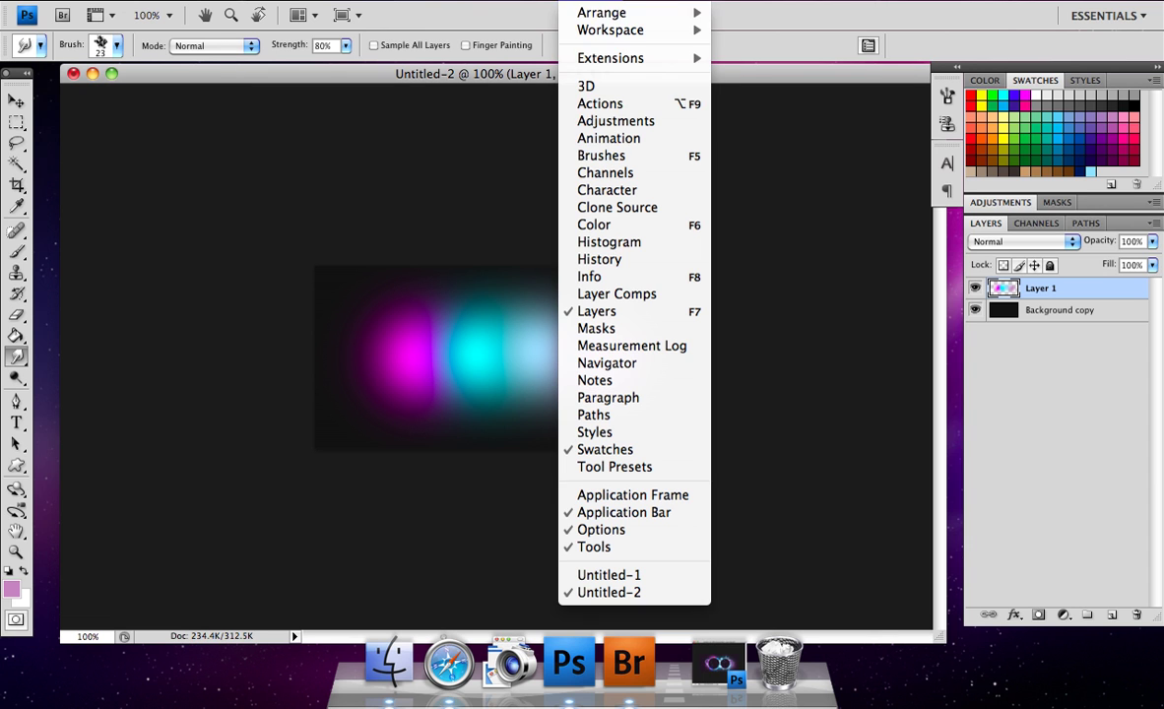
left_click(593, 156)
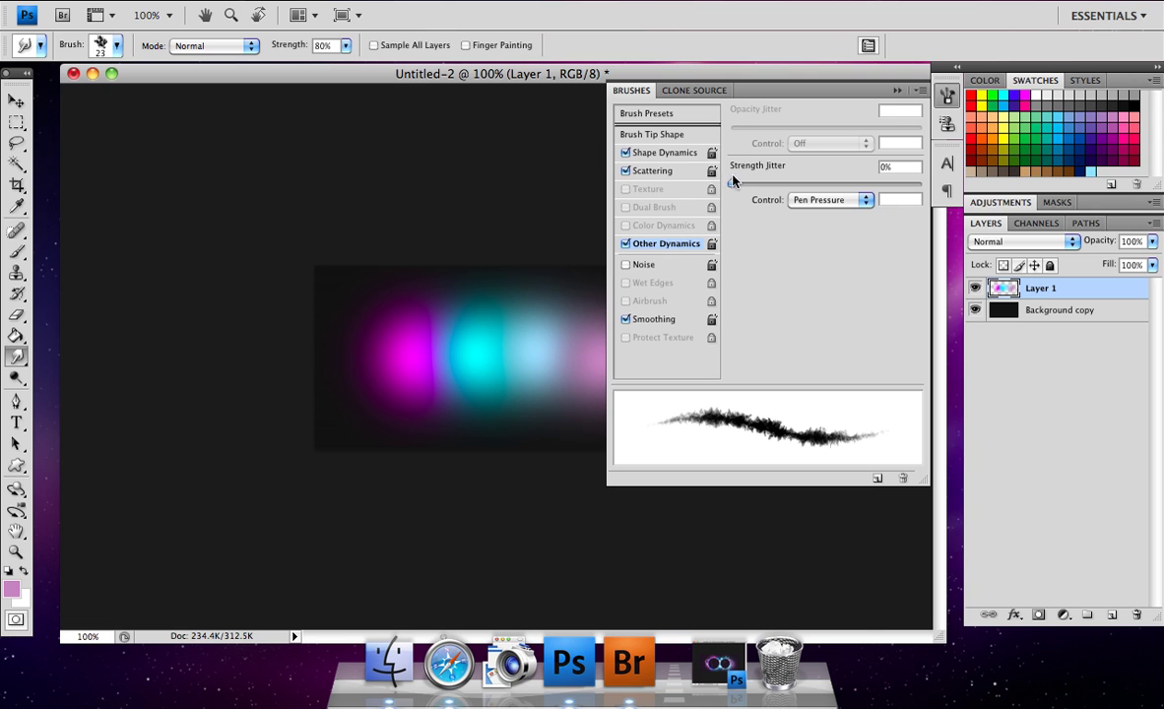
left_click(674, 153)
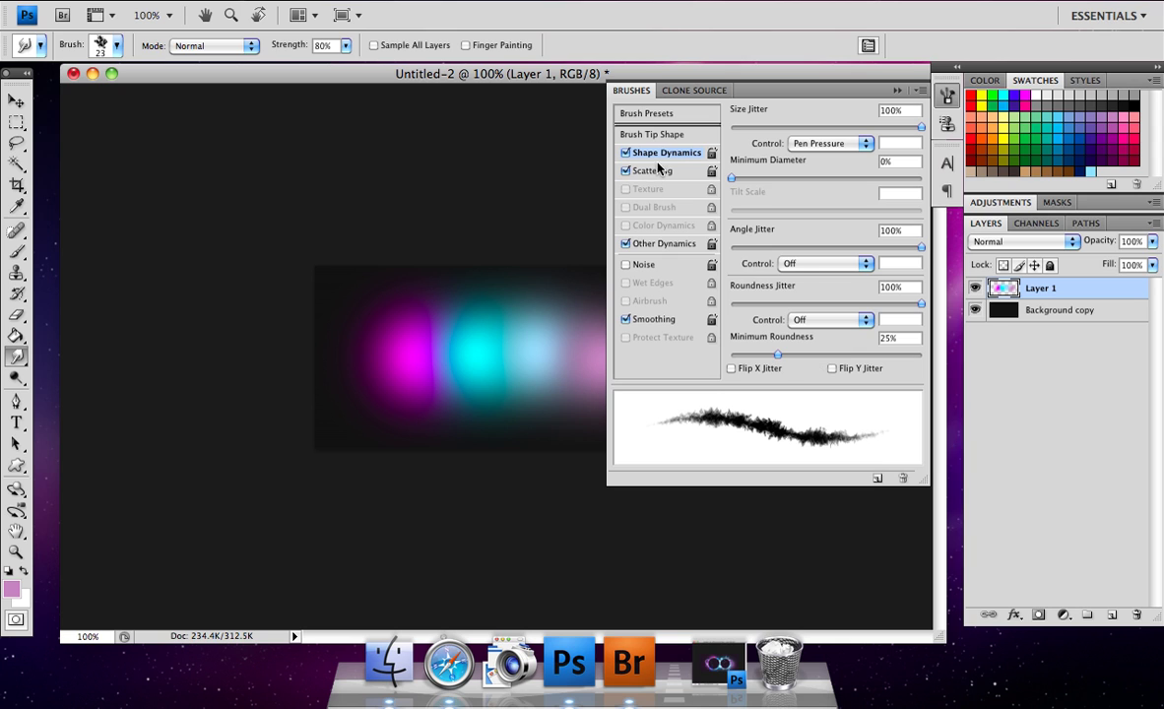
left_click(657, 174)
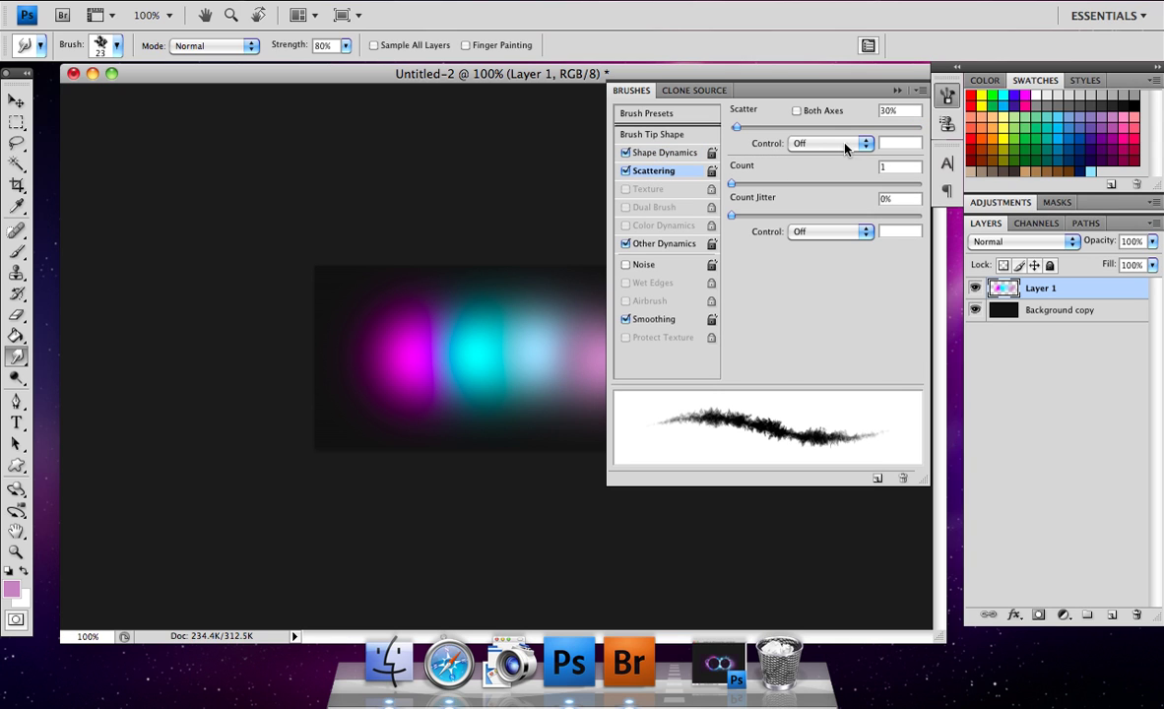
left_click(638, 245)
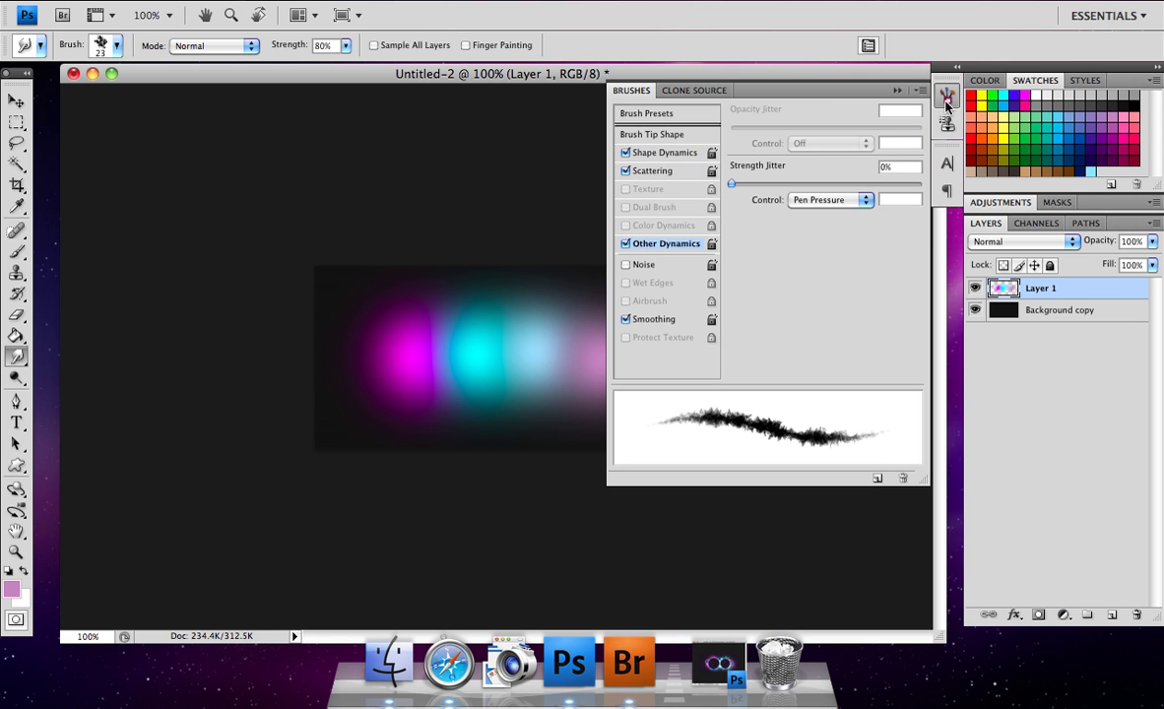
Smudge diagonal strokes through the magenta, cyan, pale blue and pink glows to blend them
left_click(896, 89)
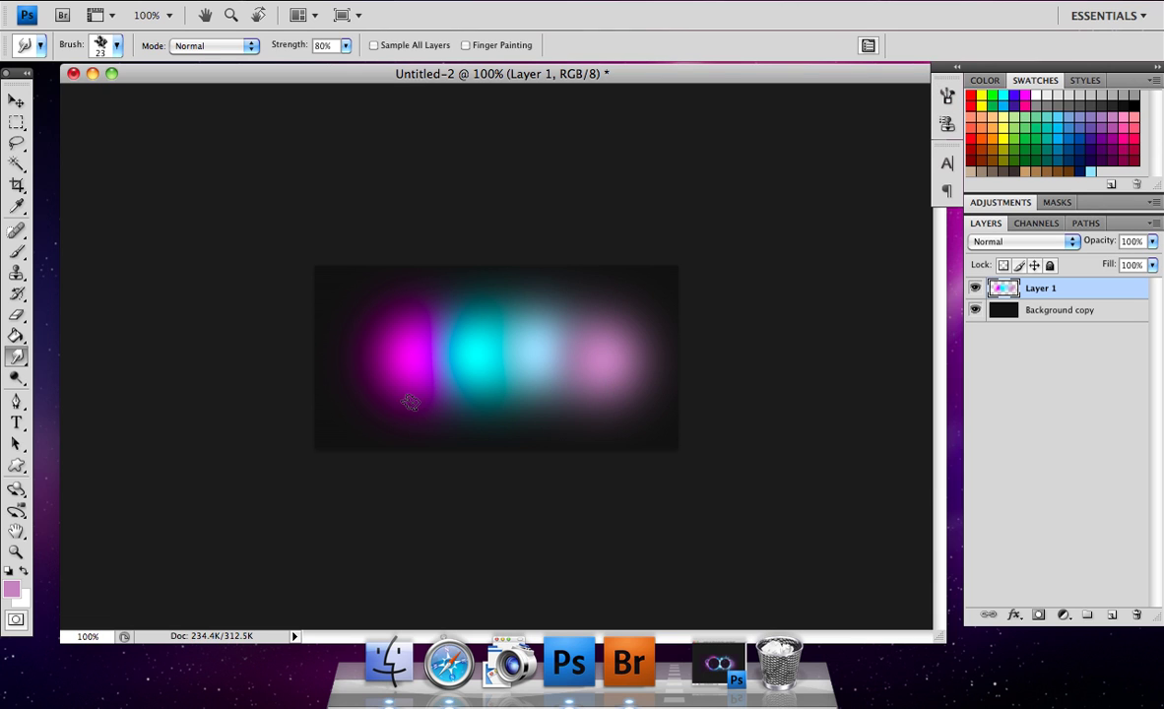
mouse_move(349, 420)
left_mouse_down()
mouse_move(374, 341)
mouse_move(398, 324)
mouse_move(346, 345)
mouse_move(371, 309)
mouse_move(374, 331)
mouse_move(581, 276)
mouse_move(539, 293)
mouse_move(511, 289)
mouse_move(557, 273)
left_mouse_up()
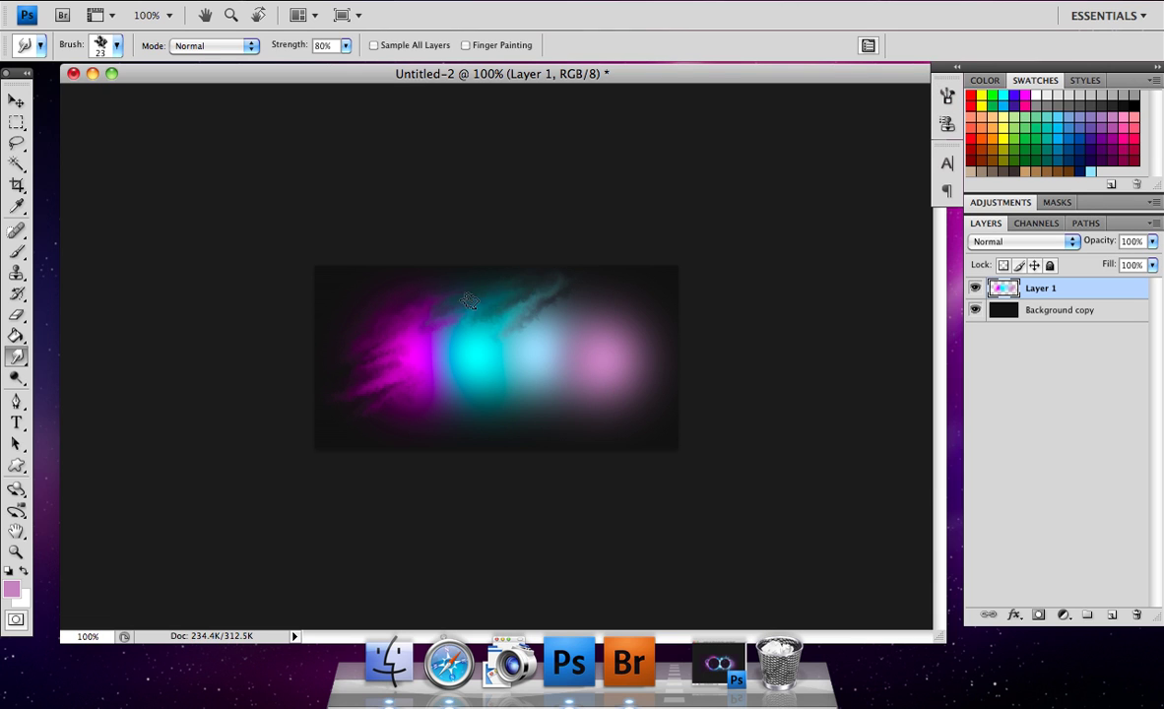
mouse_move(470, 302)
left_mouse_down()
mouse_move(415, 418)
mouse_move(424, 396)
mouse_move(396, 394)
mouse_move(360, 417)
mouse_move(429, 361)
left_mouse_up()
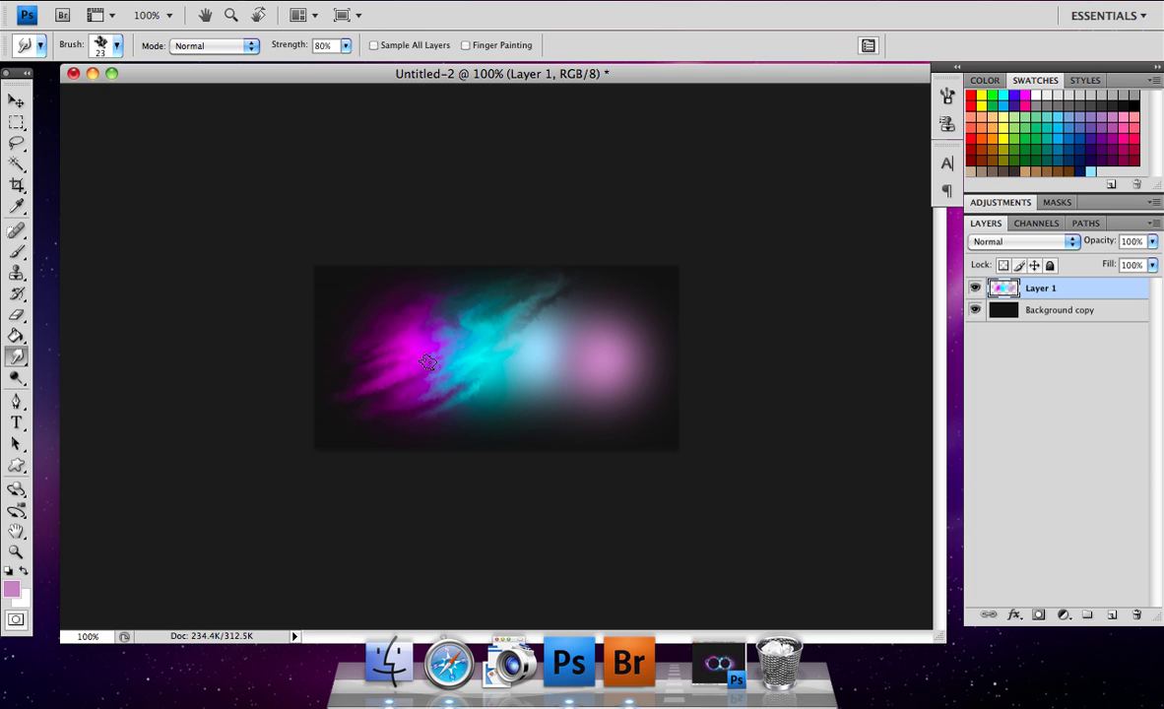
mouse_move(538, 313)
left_mouse_down()
mouse_move(506, 369)
mouse_move(551, 387)
mouse_move(465, 408)
left_mouse_up()
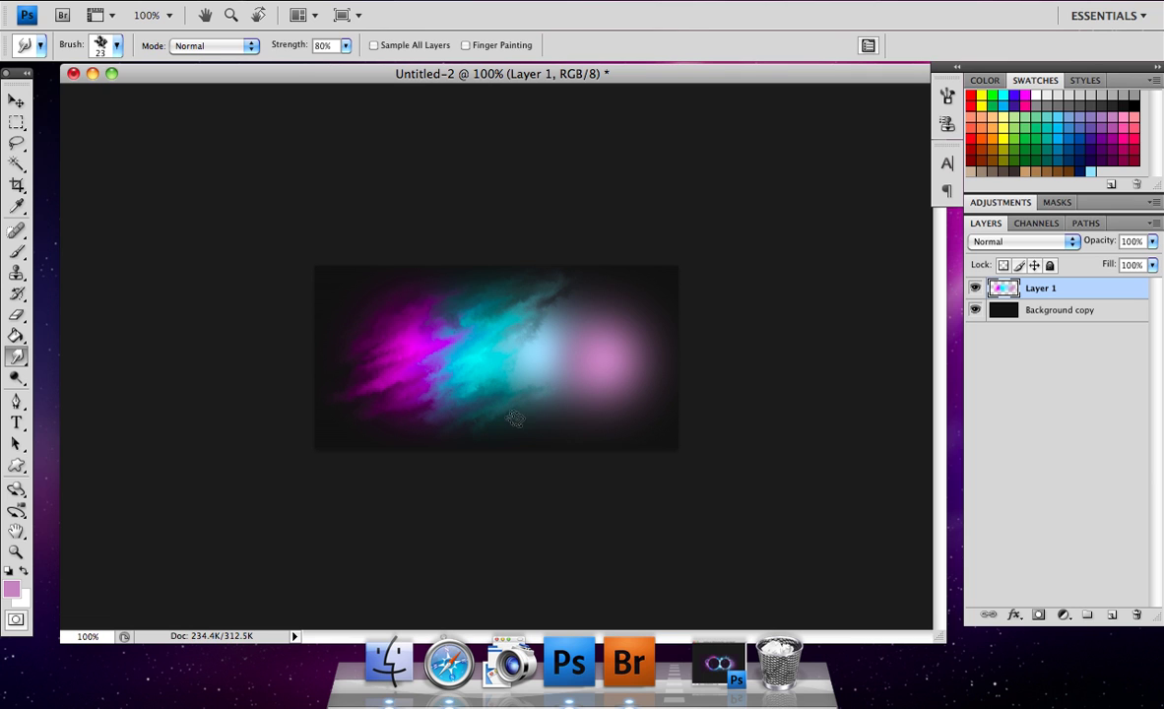
mouse_move(647, 406)
left_mouse_down()
mouse_move(663, 385)
mouse_move(611, 391)
mouse_move(601, 315)
mouse_move(537, 360)
mouse_move(577, 338)
mouse_move(526, 387)
mouse_move(525, 328)
mouse_move(551, 361)
mouse_move(660, 304)
mouse_move(637, 314)
mouse_move(562, 270)
left_mouse_up()
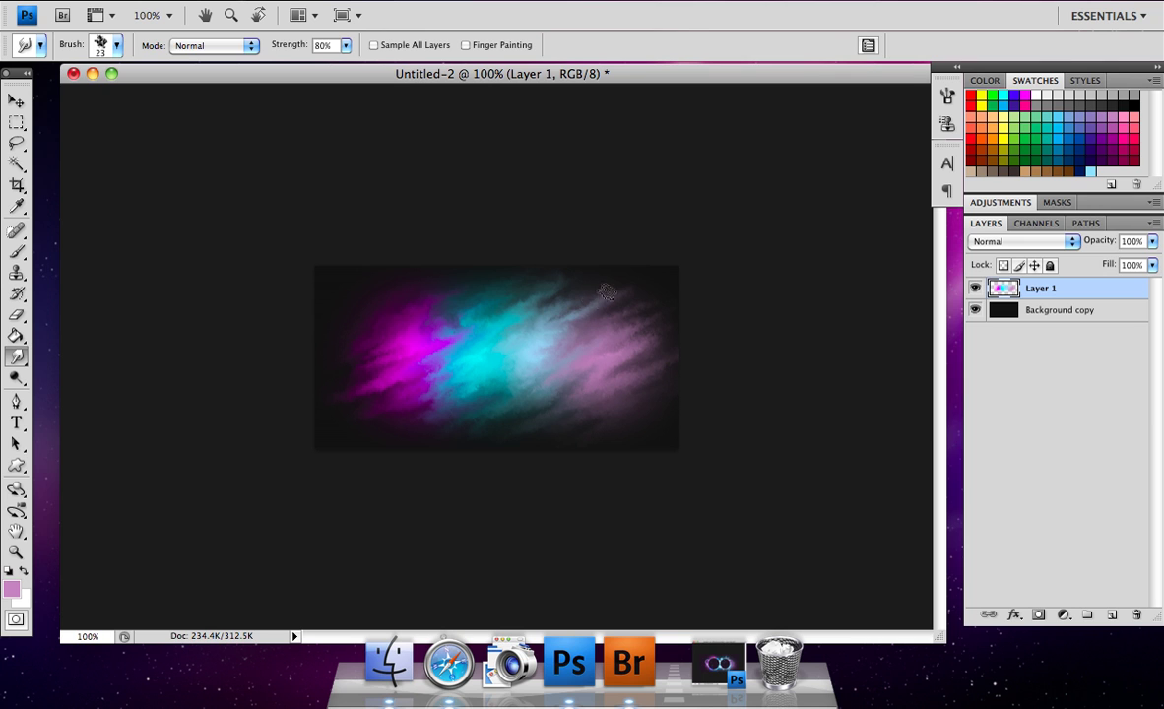
On a new layer, stamp two black circles with a hard round brush, the second at 99 px
left_click(1119, 618)
left_click(17, 252)
left_click(99, 45)
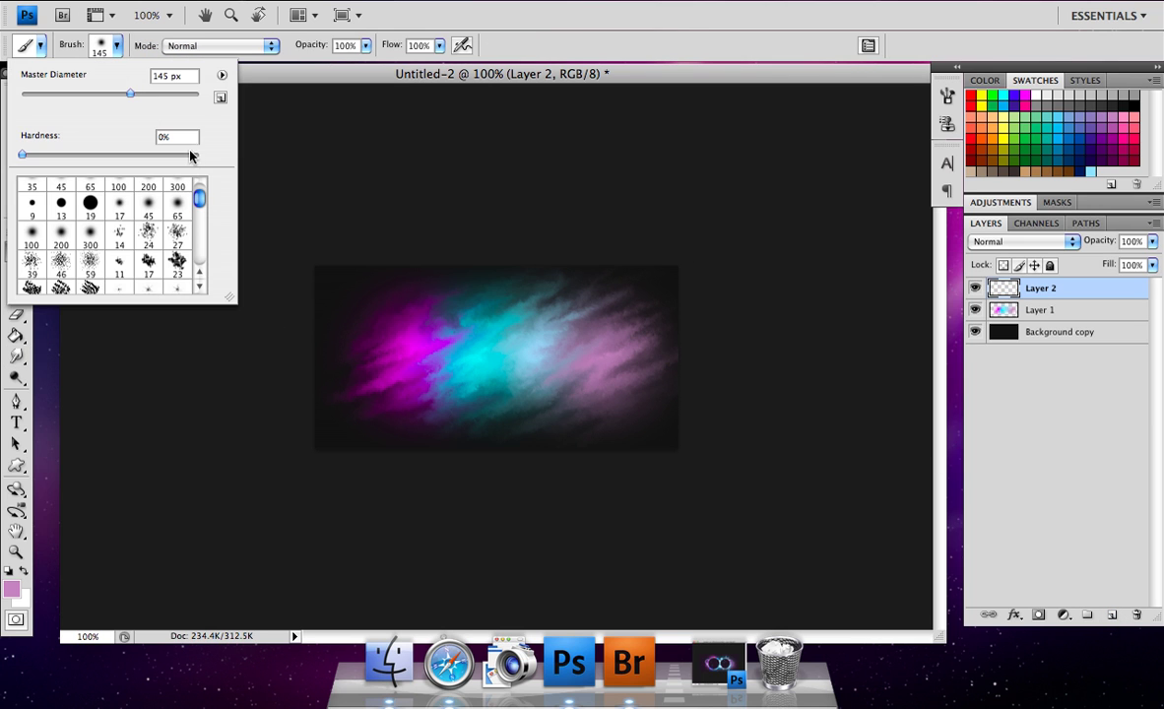
left_click(91, 202)
left_click_drag(116, 95, 118, 94)
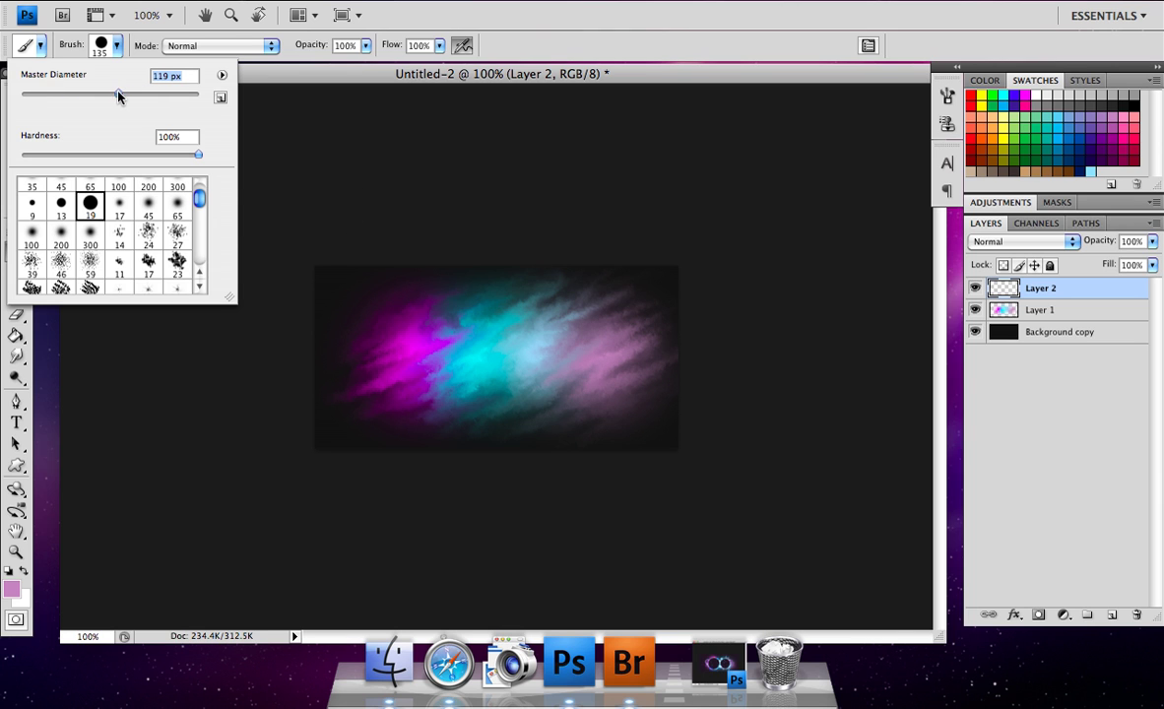
left_click(1134, 100)
left_click(561, 350)
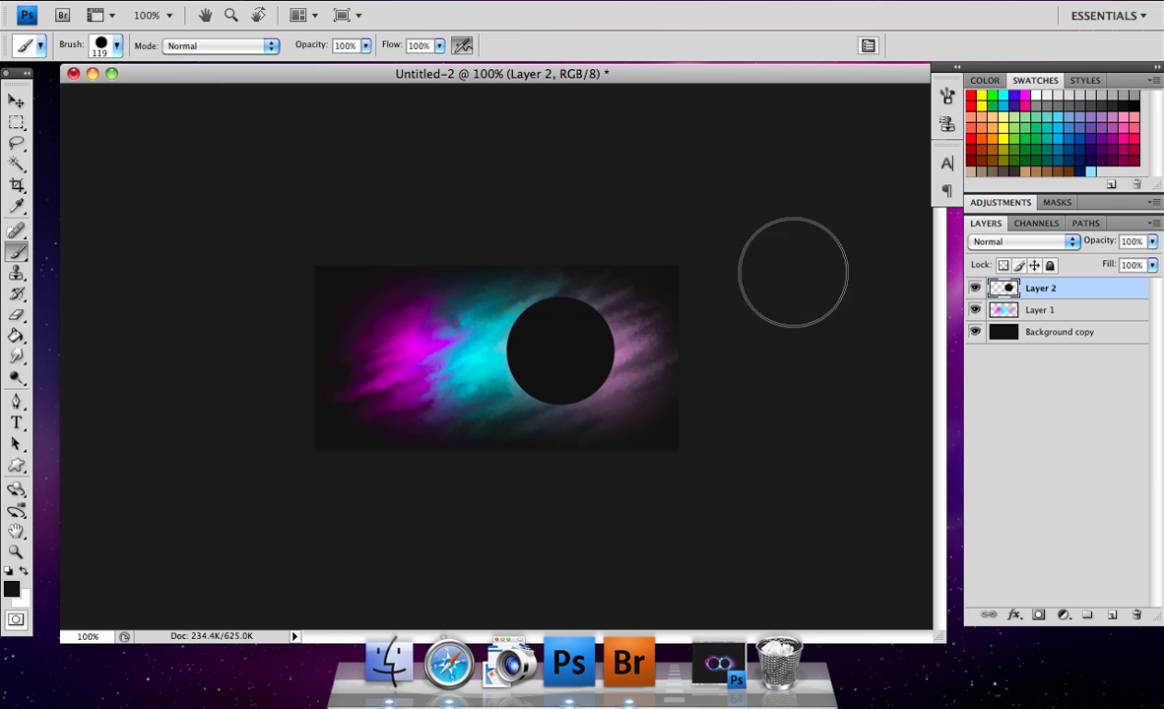
left_click(112, 52)
left_click_drag(91, 98, 108, 94)
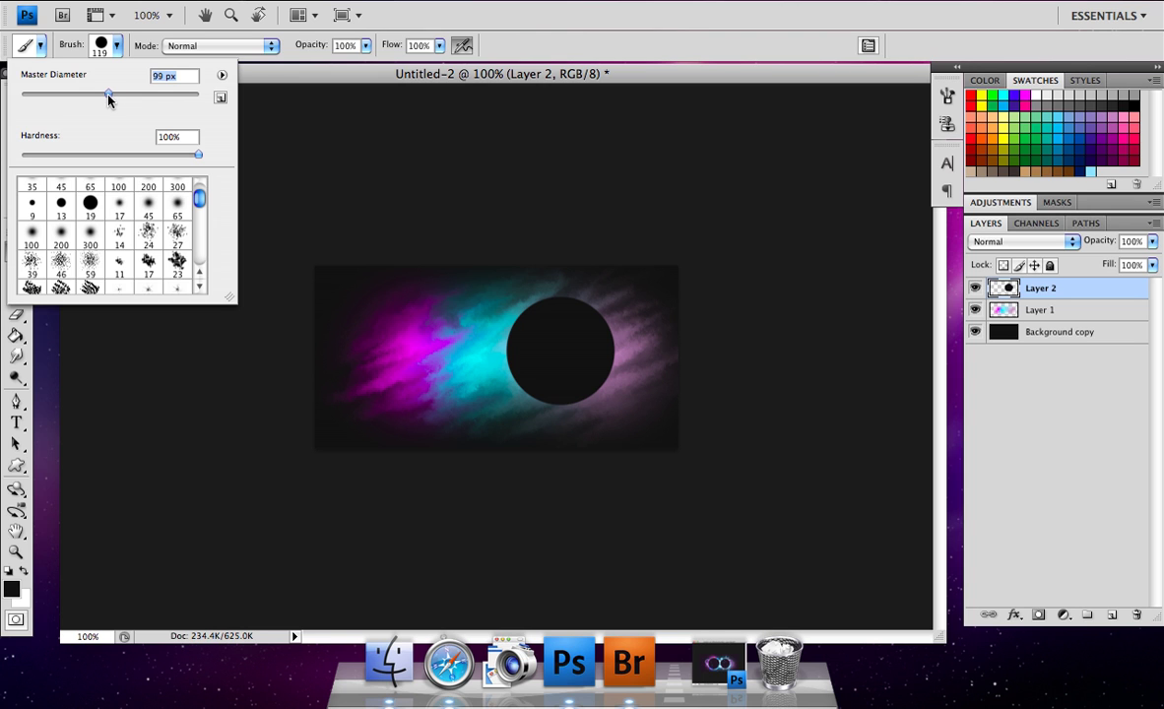
left_click(454, 359)
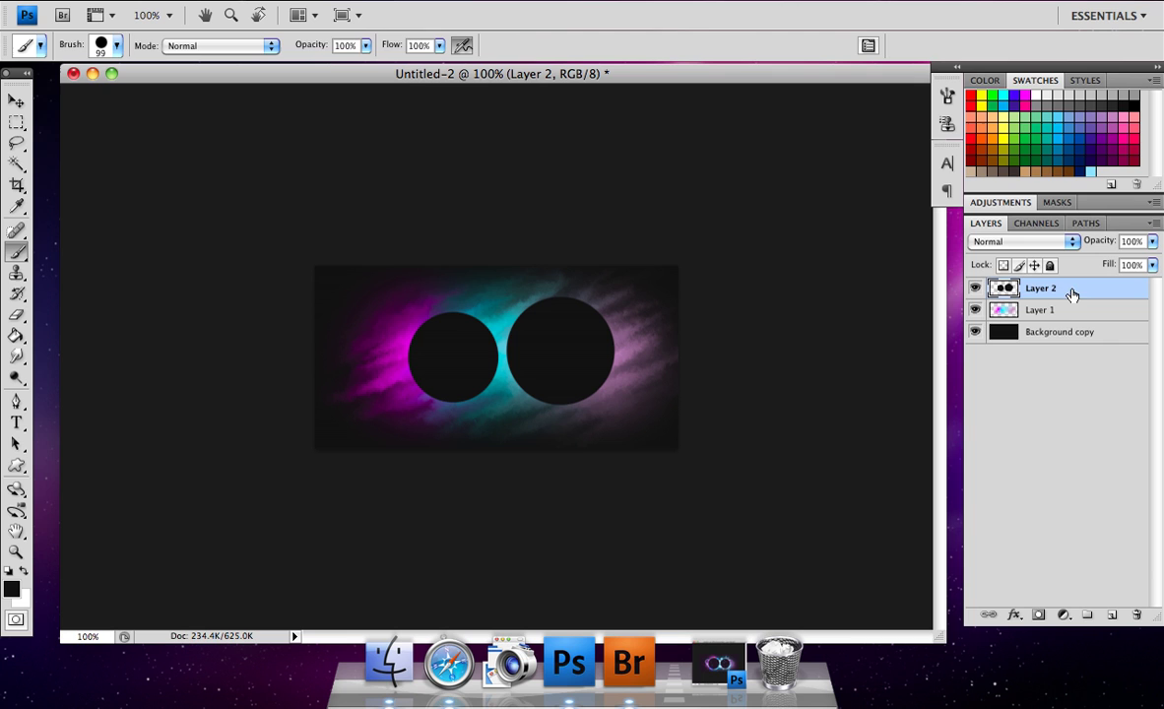
Shrink the nebula Layer 1 slightly with Free Transform (Ctrl+T) and commit
left_click(1060, 316)
key("ctrl+t")
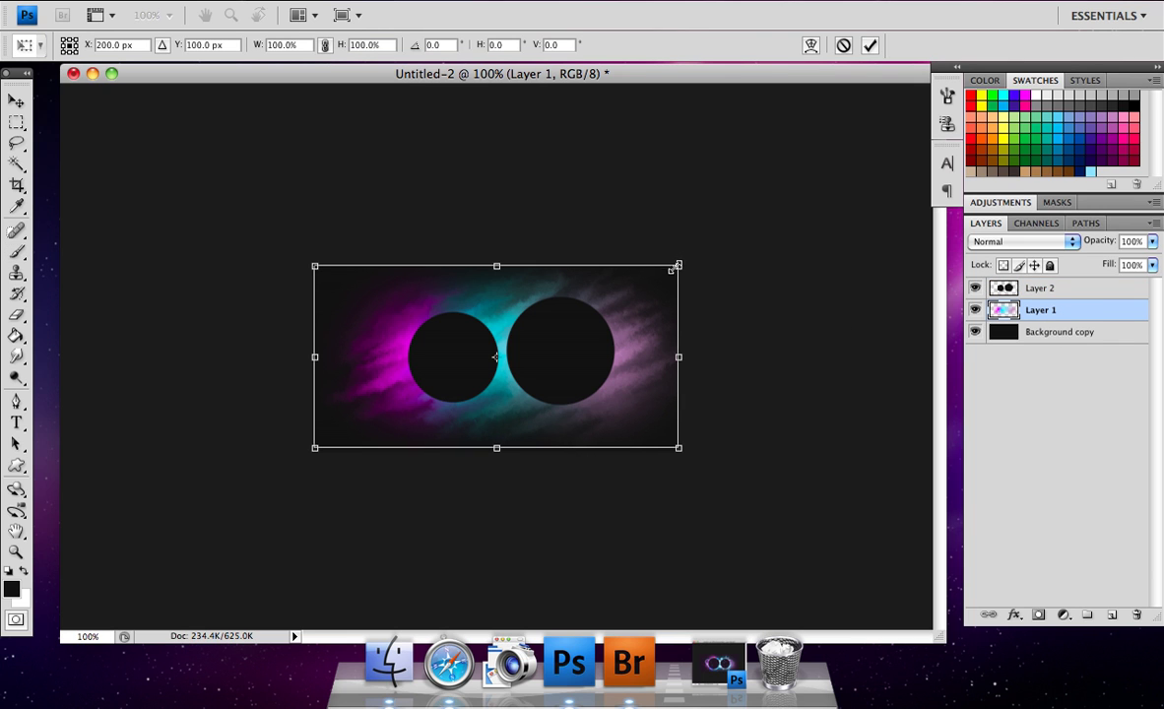
left_click_drag(678, 266, 655, 273)
key("Return")
key("b")
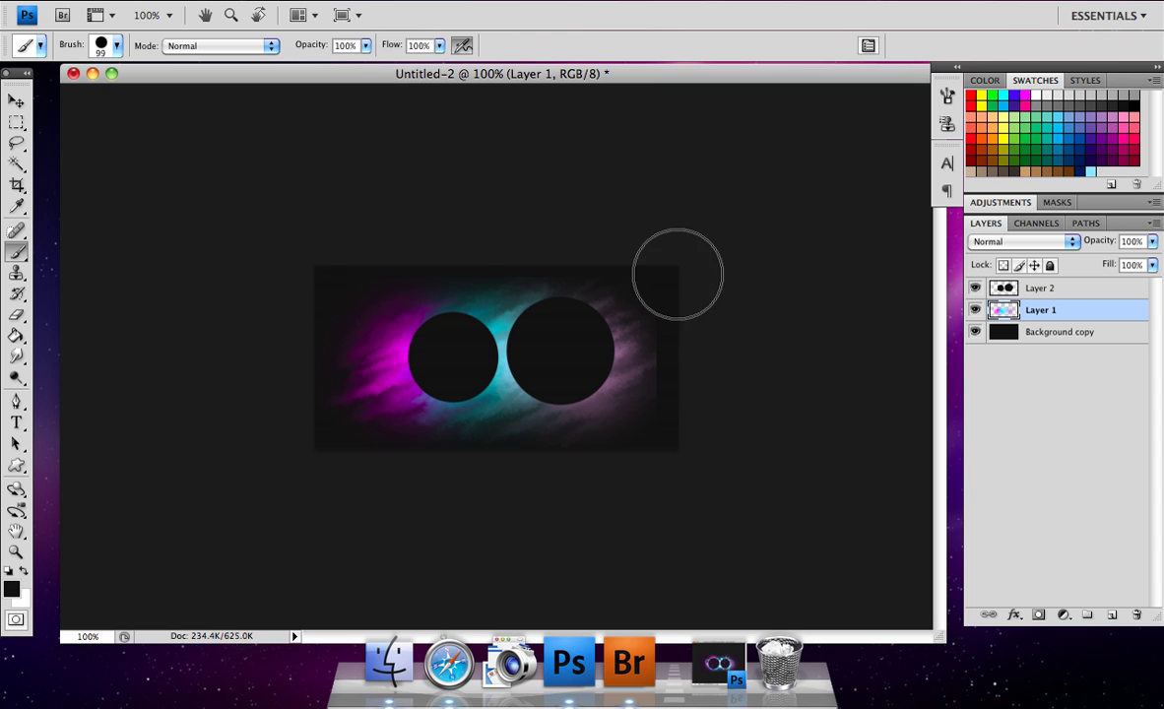
key("e")
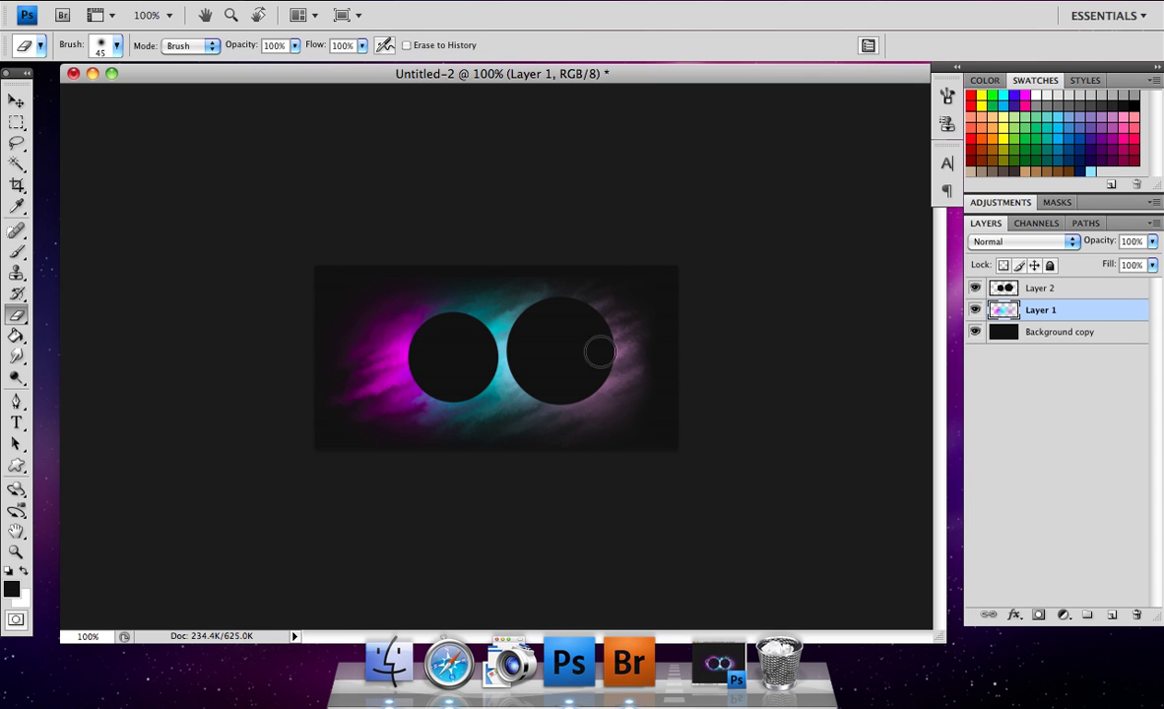
left_click(15, 355)
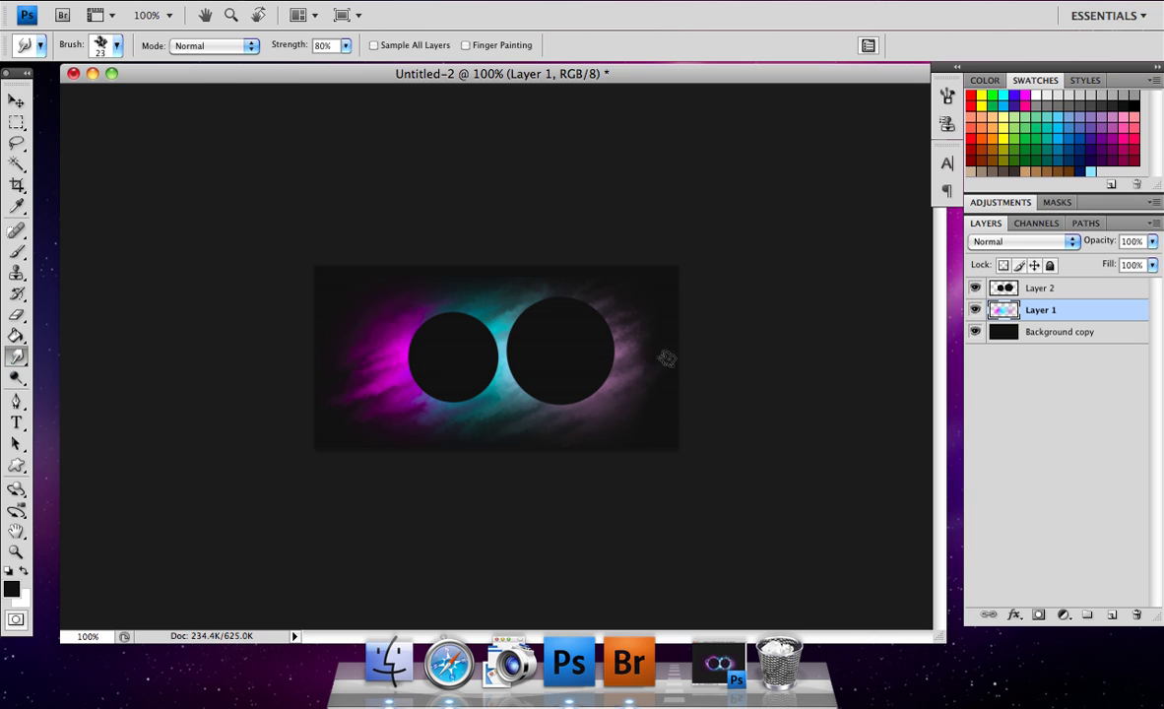
Give Layer 2 a #9de3ff Outer Glow with 24 px size and about 50% opacity
double_click(1062, 290)
left_click(678, 384)
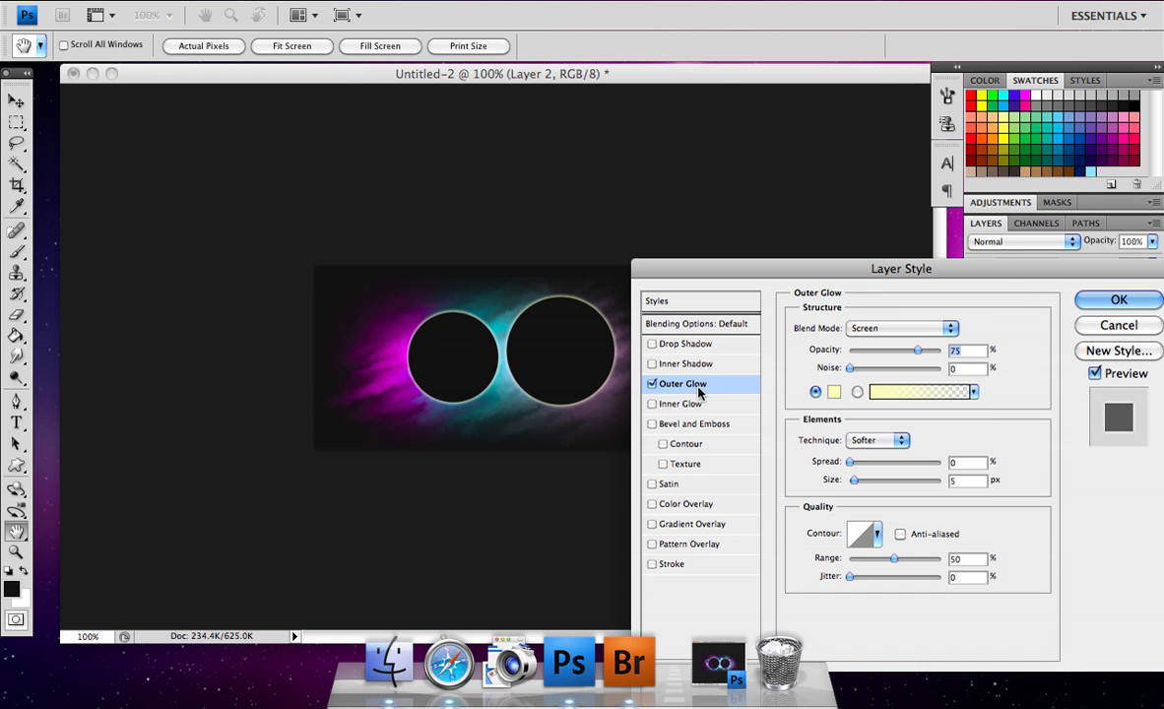
left_click(835, 392)
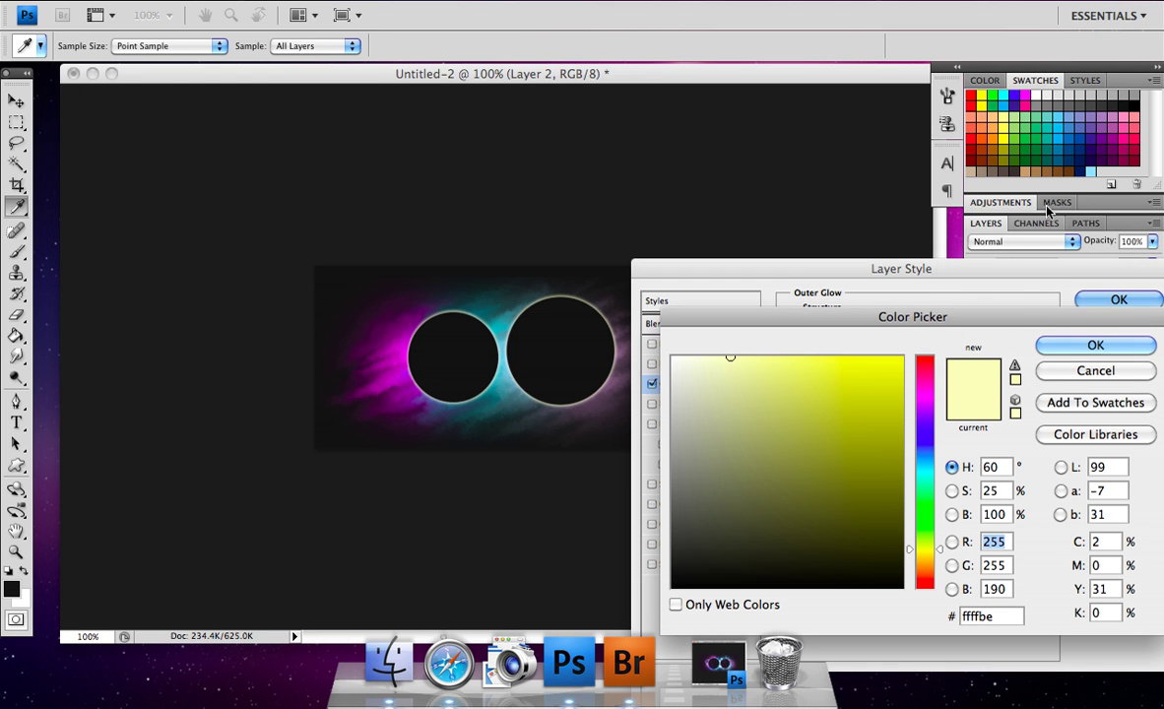
left_click(1091, 169)
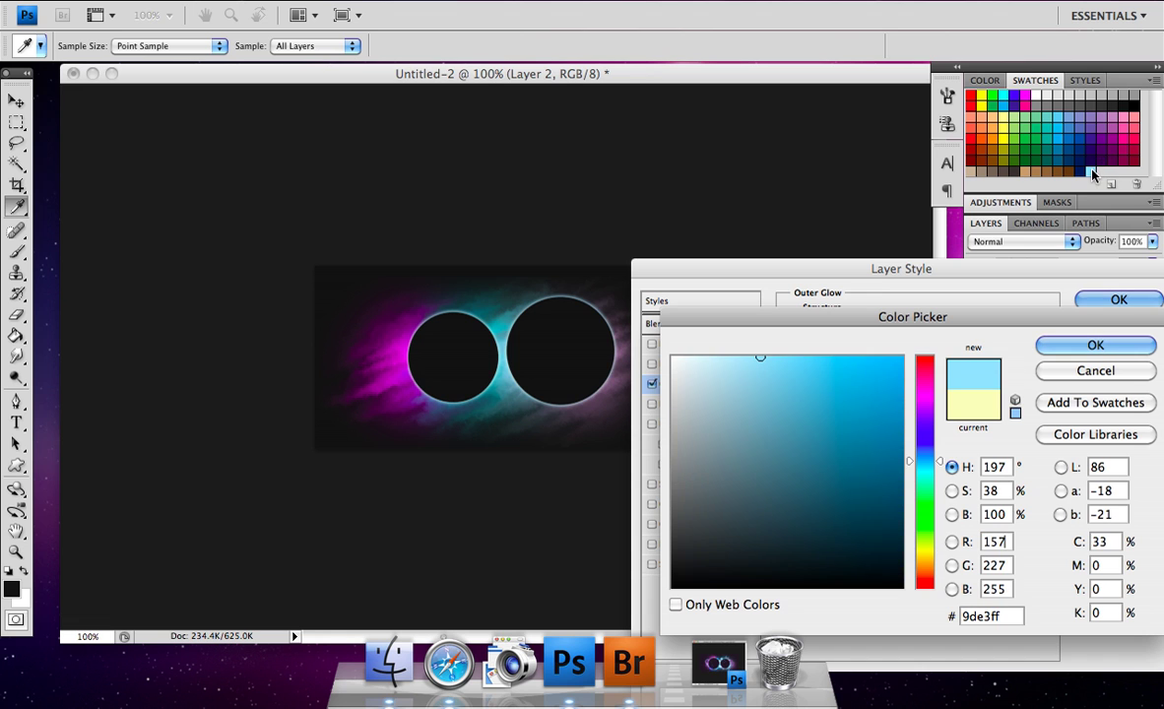
left_click(1089, 343)
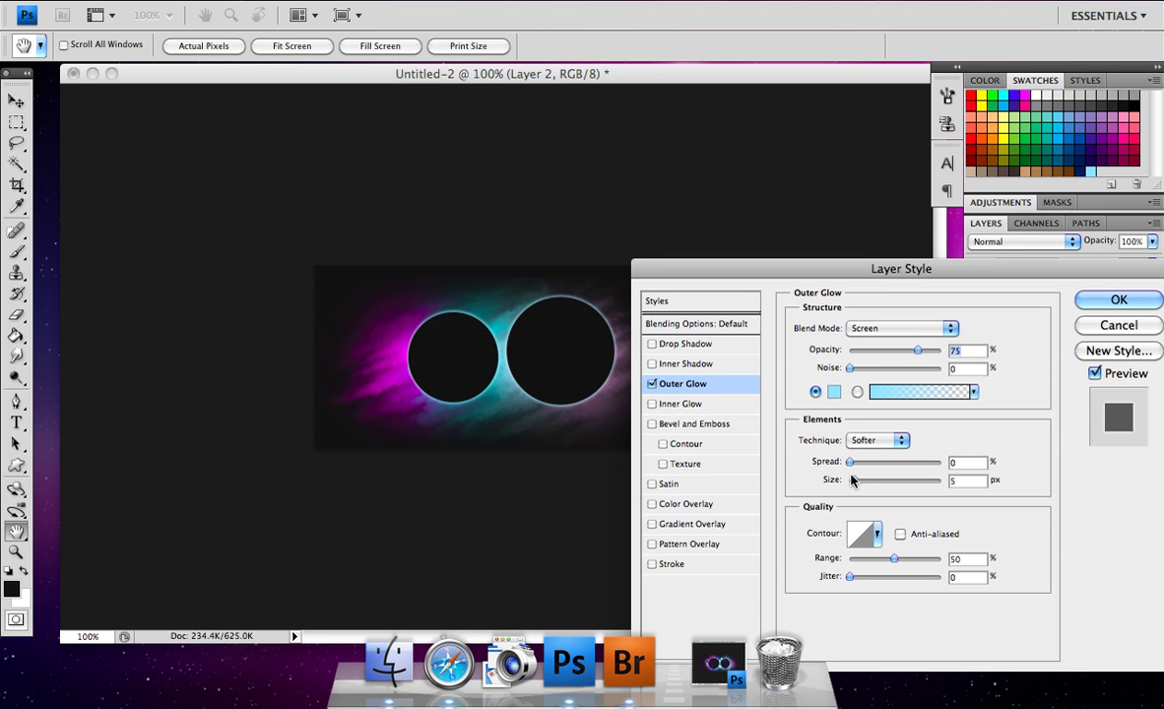
mouse_move(855, 482)
left_mouse_down()
mouse_move(886, 481)
mouse_move(827, 482)
mouse_move(965, 476)
mouse_move(815, 481)
mouse_move(864, 482)
left_mouse_up()
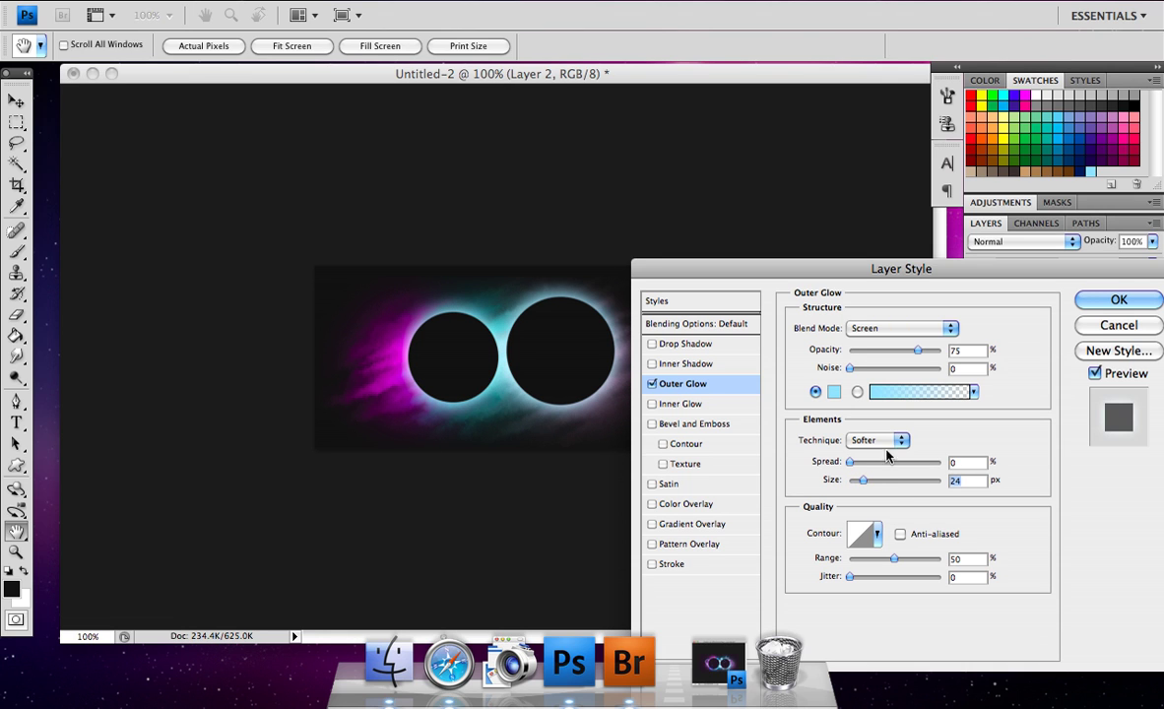
left_click_drag(917, 351, 898, 357)
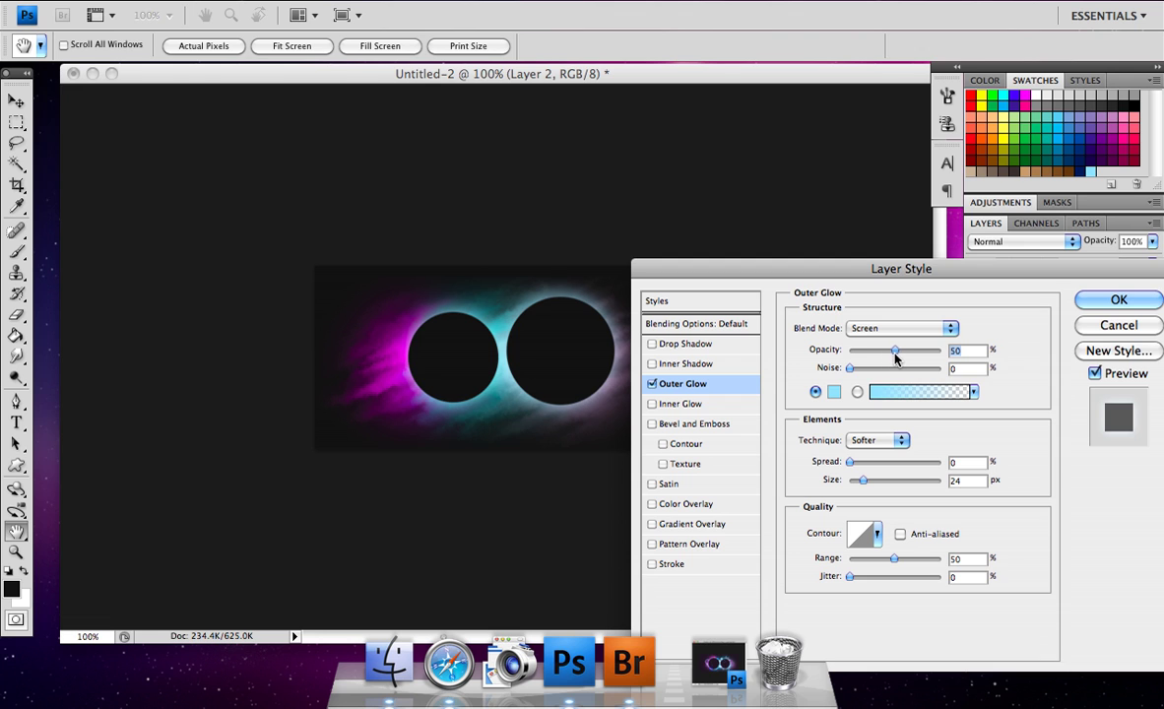
left_click(1094, 306)
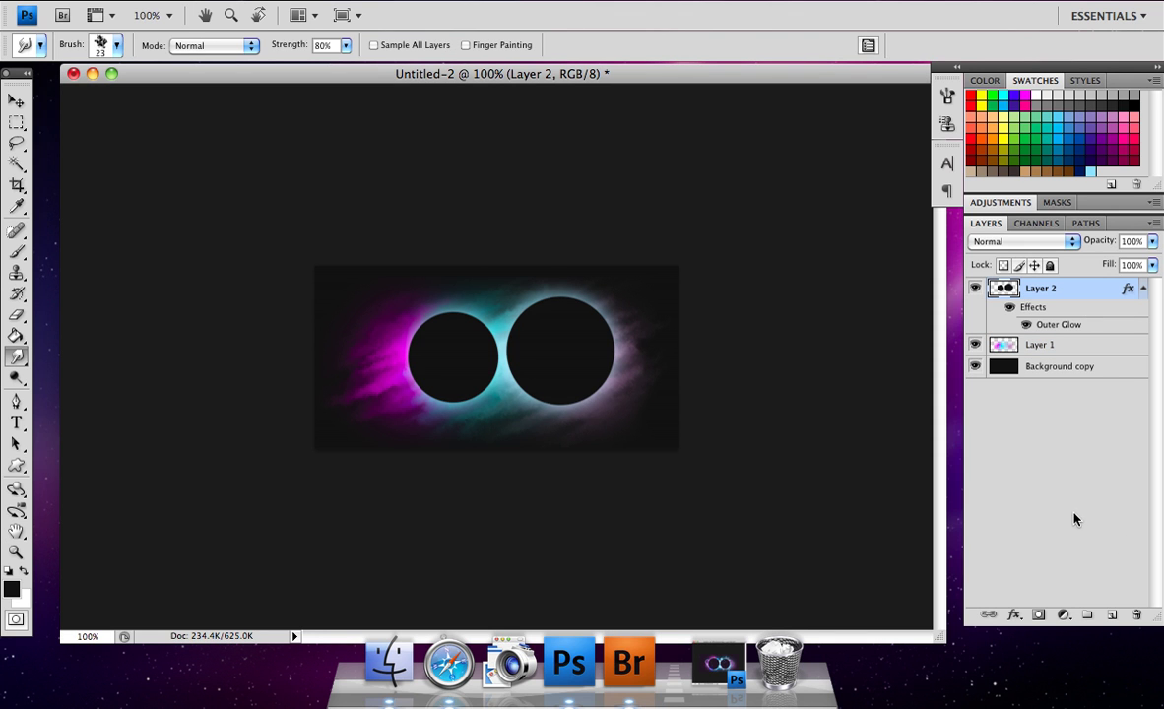
On a new layer, paint a blue dot inside the right circle with a 47 px hard brush
left_click(1112, 616)
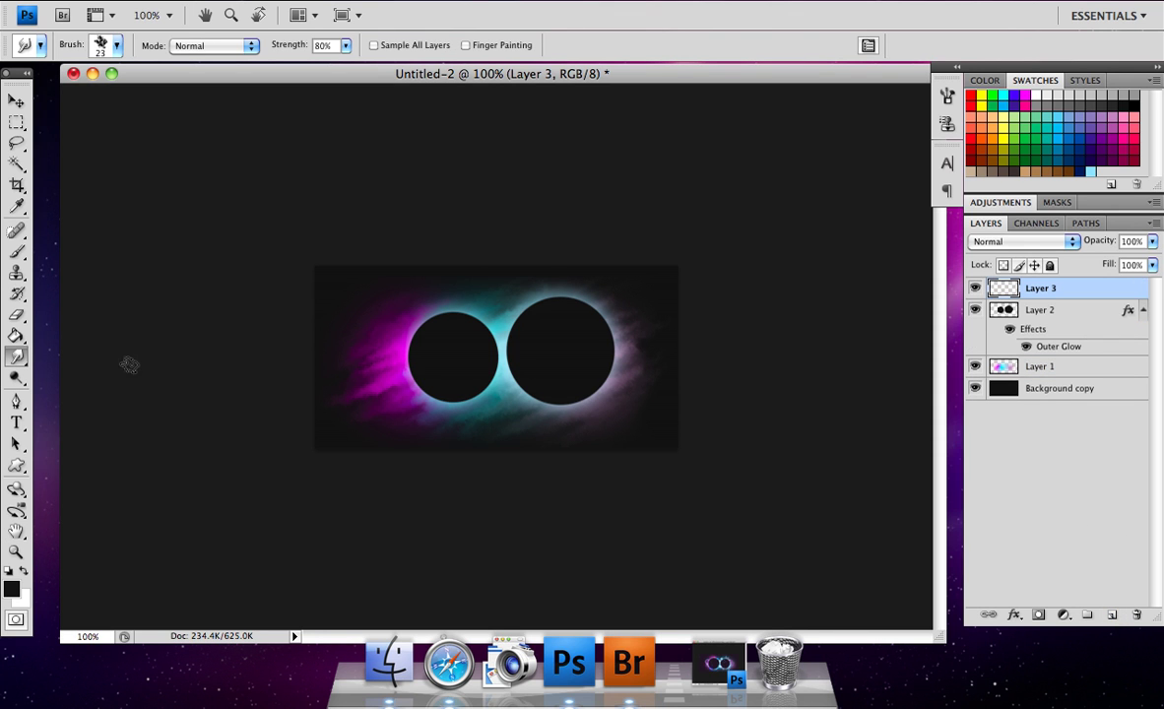
left_click(16, 251)
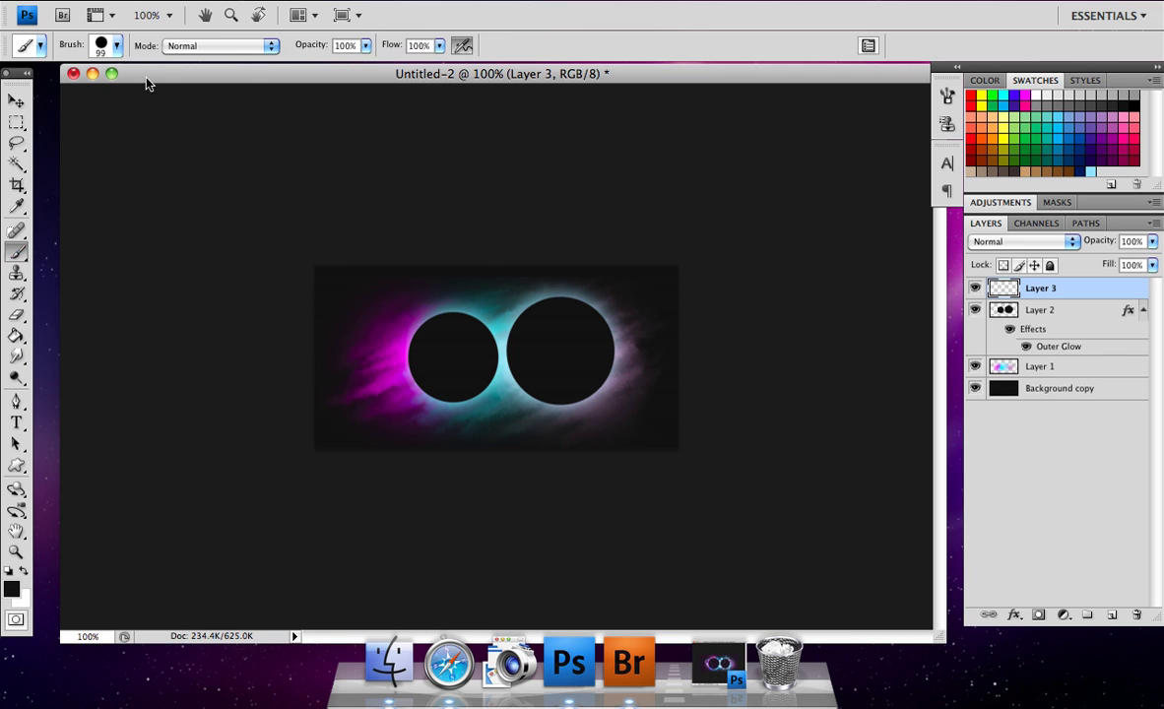
left_click(115, 46)
left_click(61, 219)
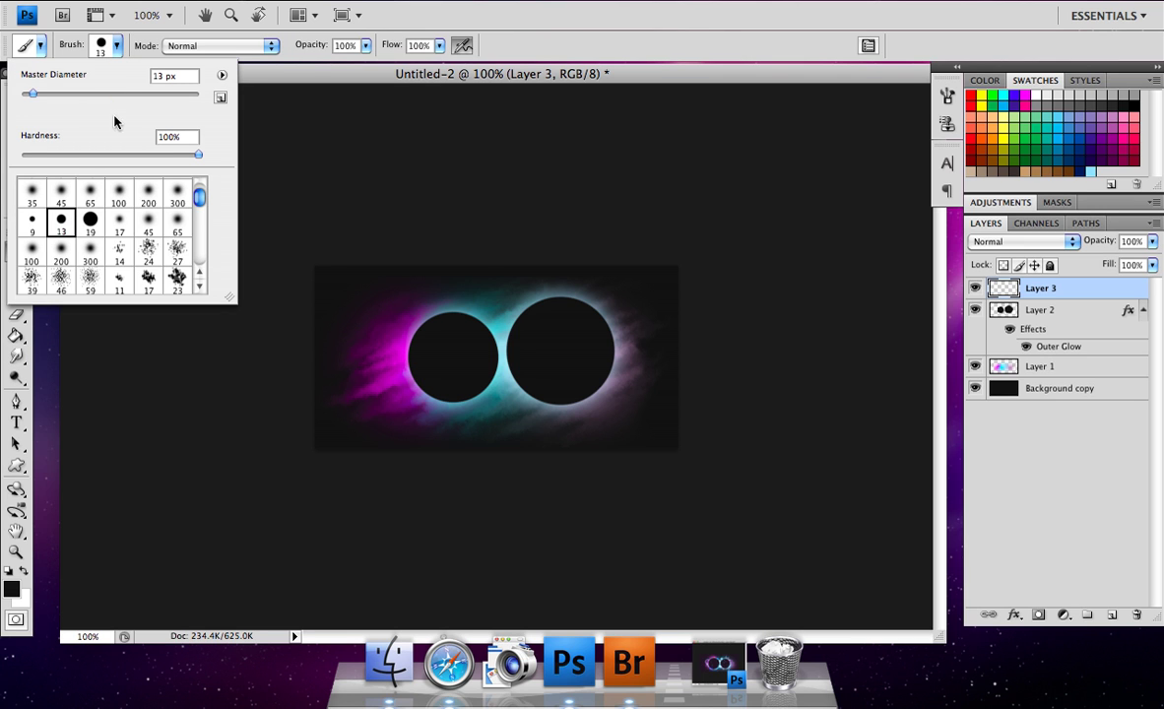
left_click_drag(33, 93, 63, 94)
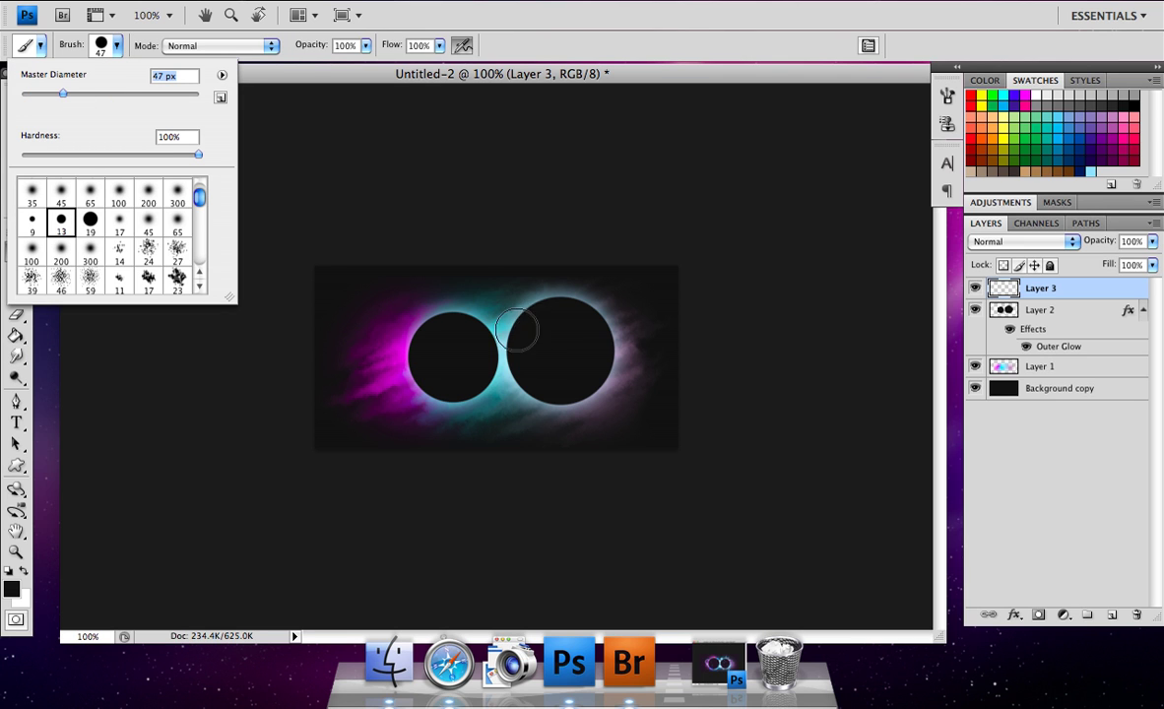
left_click(1088, 125)
left_click(1099, 124)
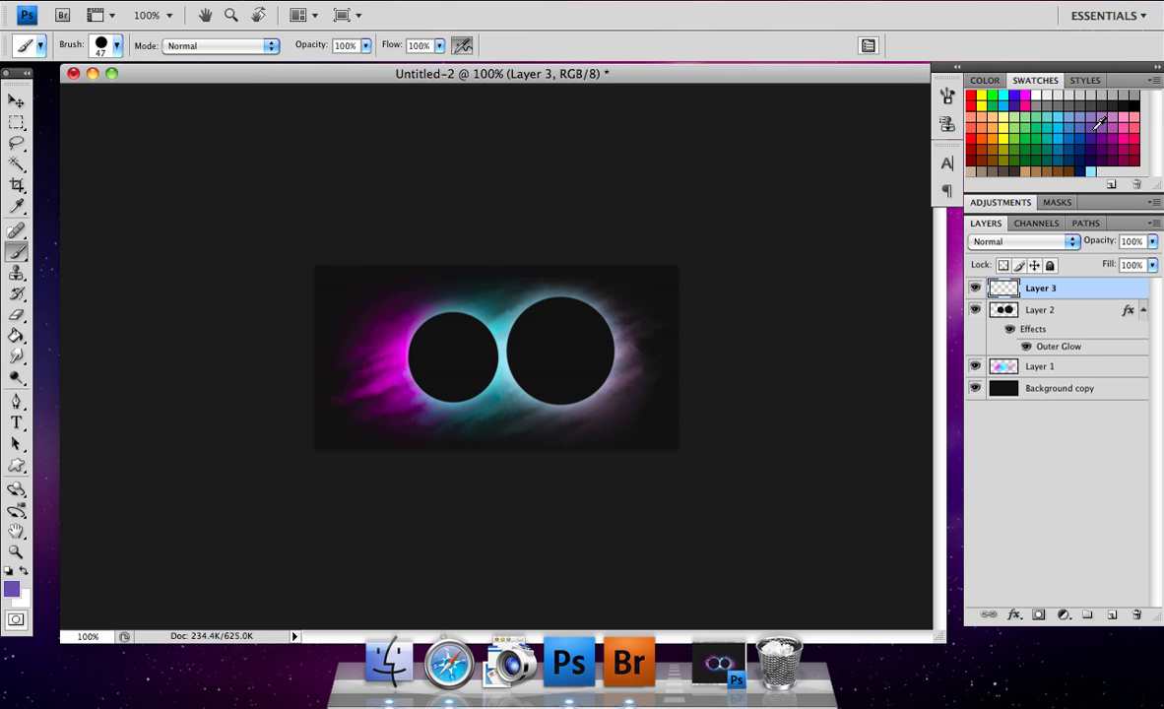
left_click(578, 329)
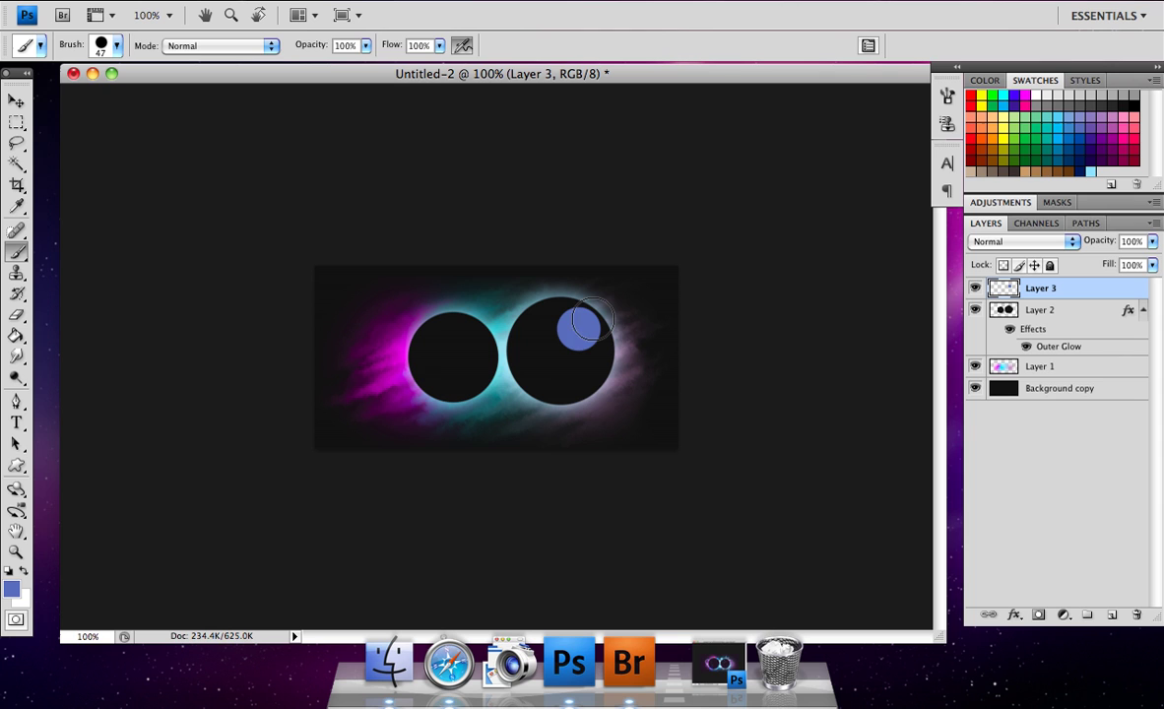
key("super+z")
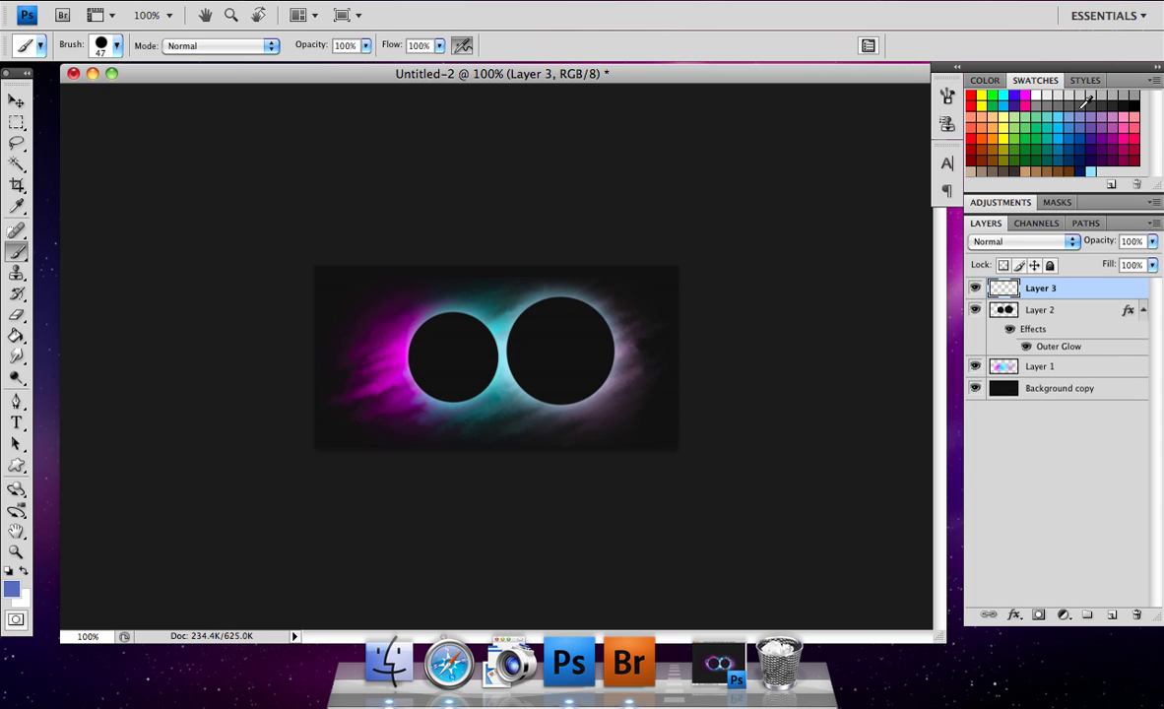
left_click(572, 327)
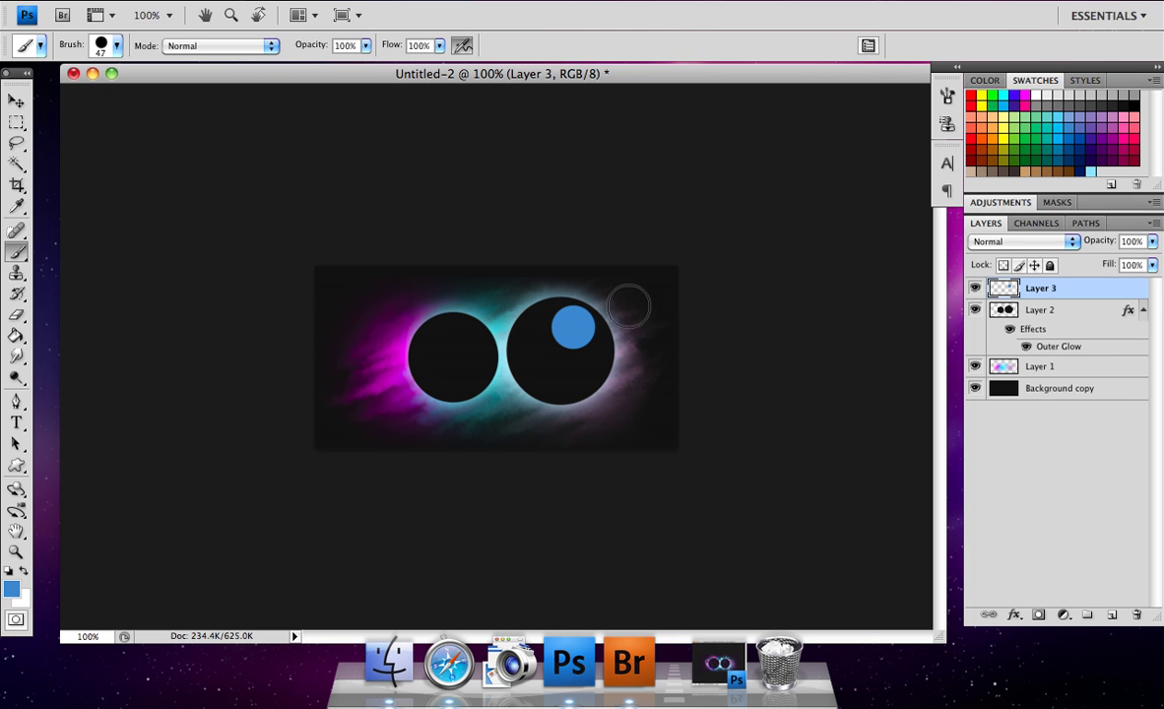
Erase the dot's centre into a faint ring, then add and hollow a second lower dot
left_click(16, 315)
mouse_move(537, 301)
left_mouse_down()
mouse_move(569, 332)
mouse_move(532, 311)
left_mouse_up()
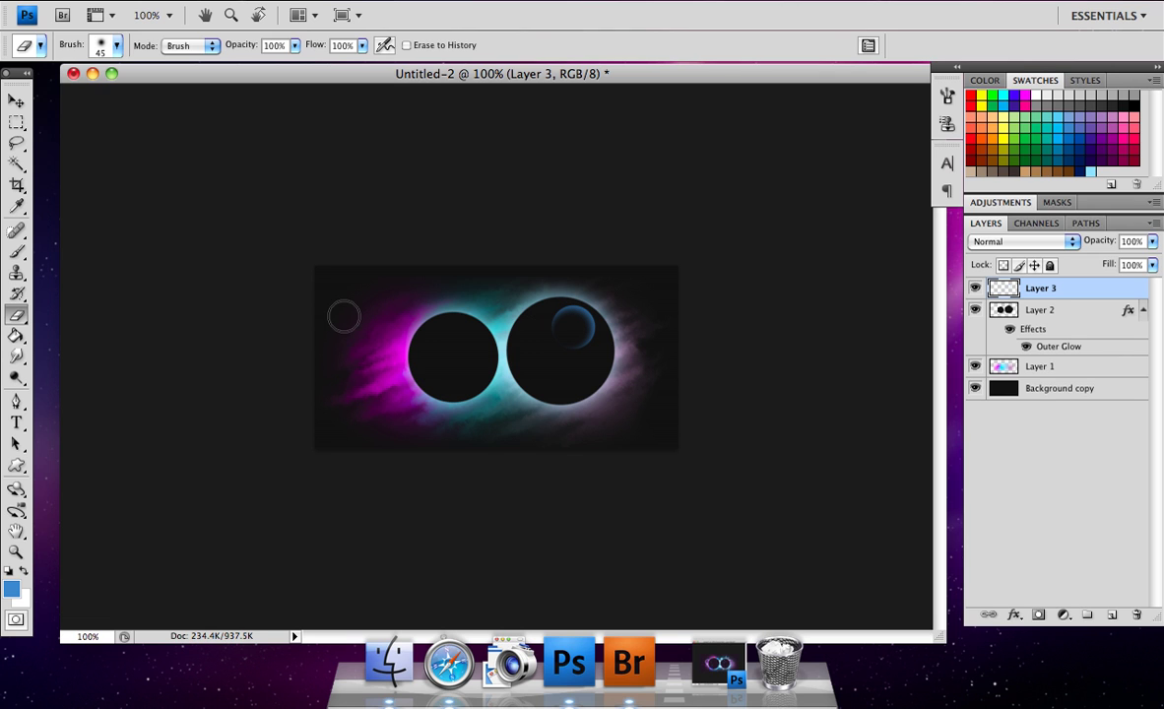
left_click(15, 252)
left_click(538, 374)
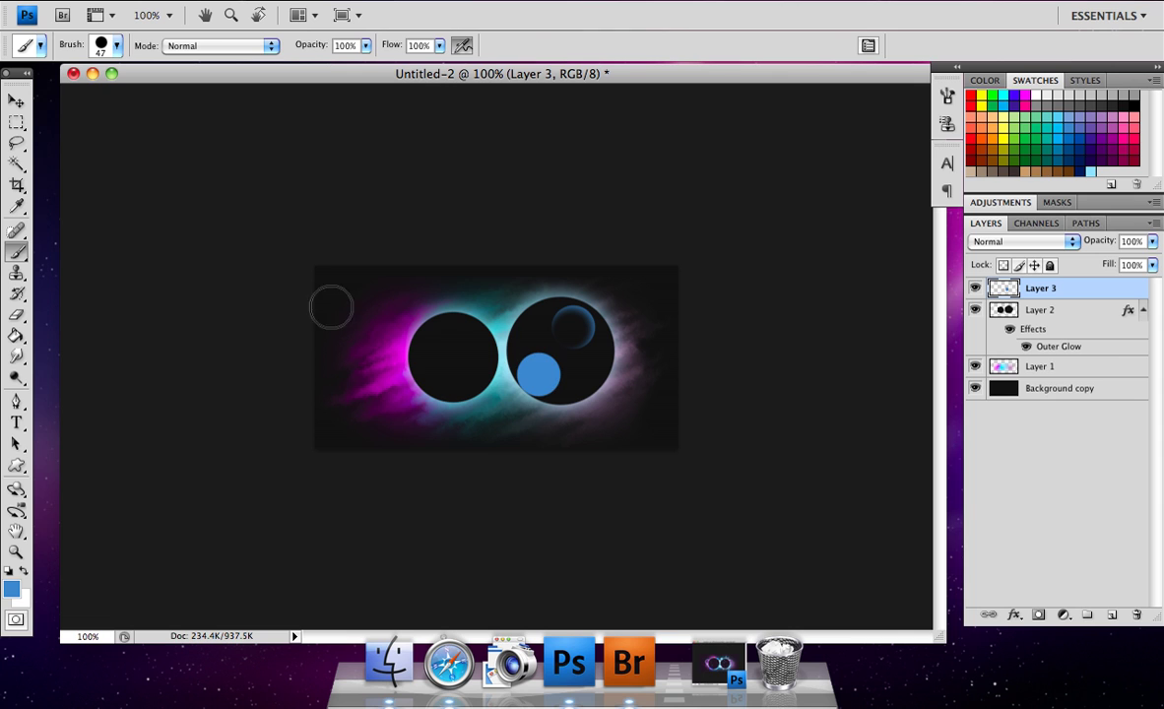
left_click(18, 317)
left_click_drag(533, 363, 532, 359)
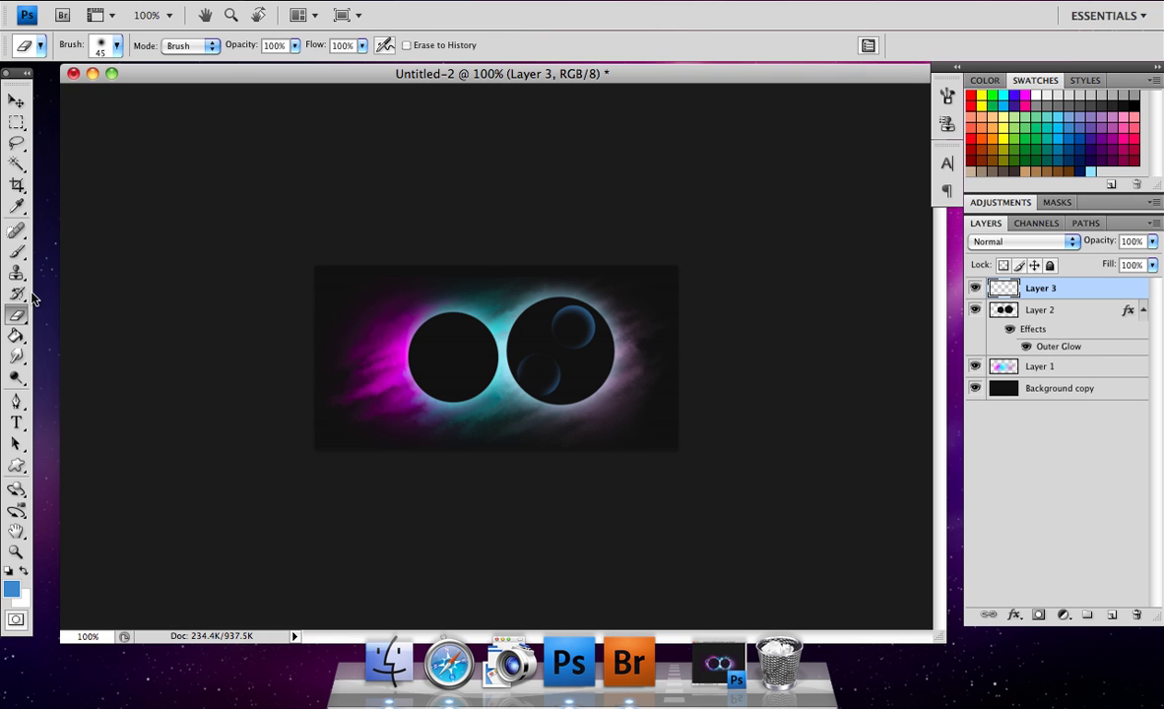
Paint a blue dot in the left circle, erase it to a thin crescent, fade the layer to 27%
left_click(17, 252)
left_click(101, 46)
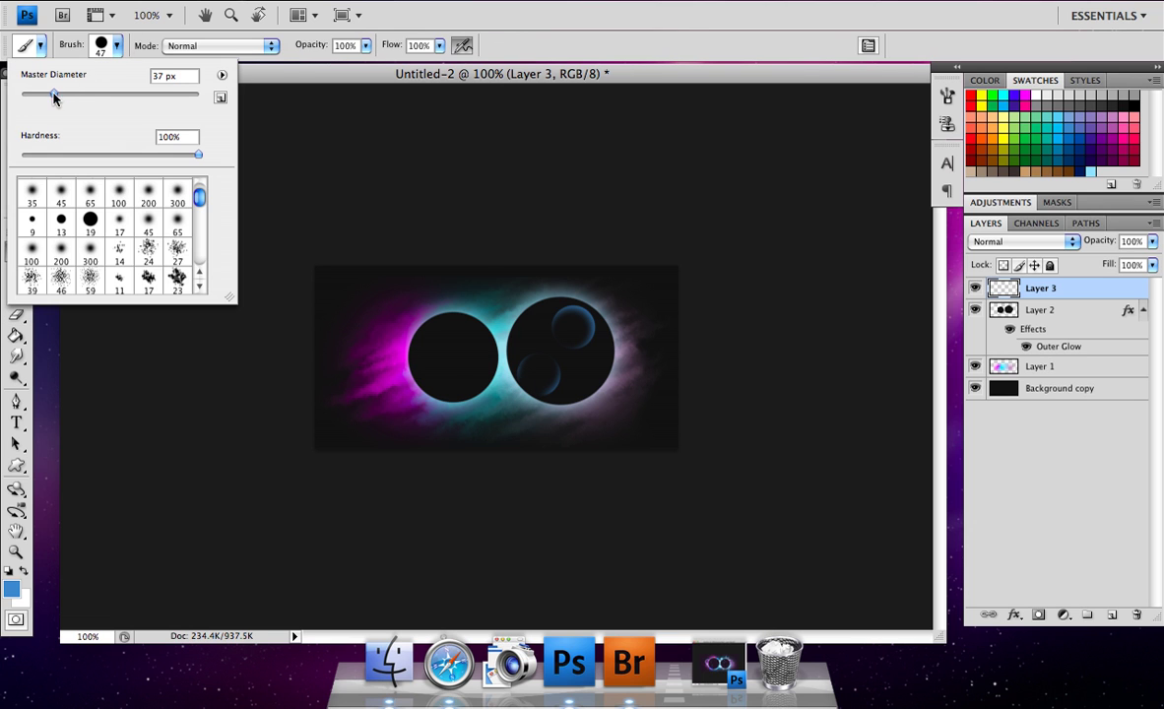
left_click(467, 375)
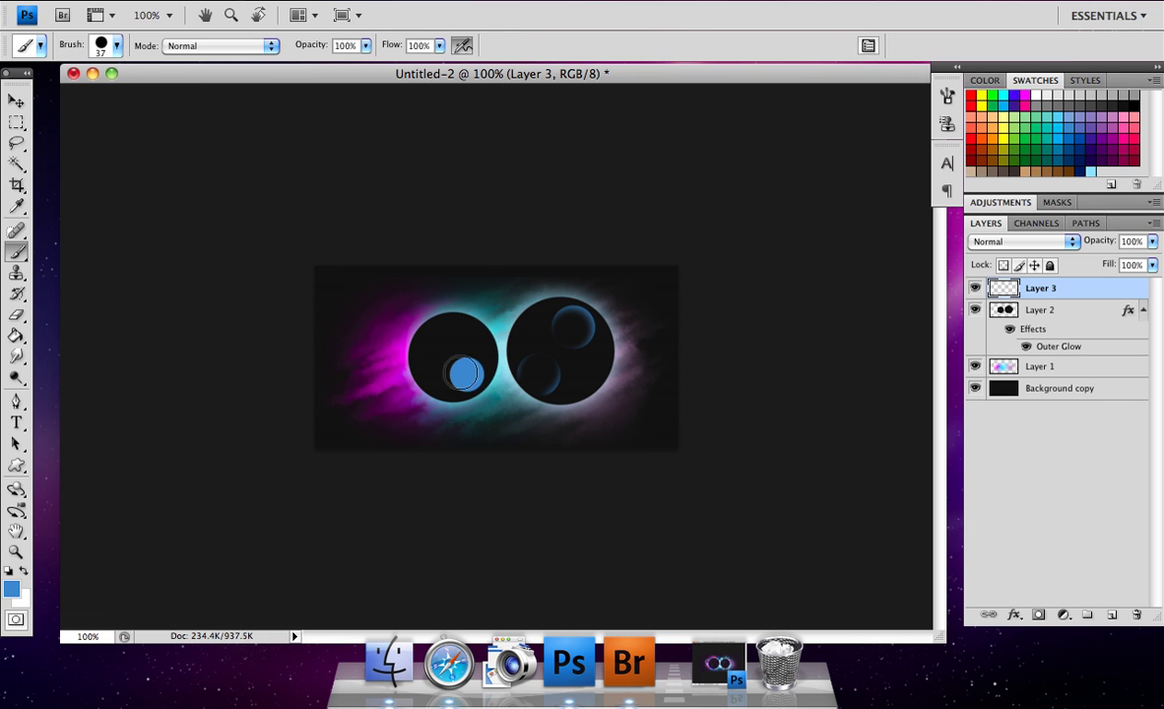
left_click(17, 314)
left_click(466, 372)
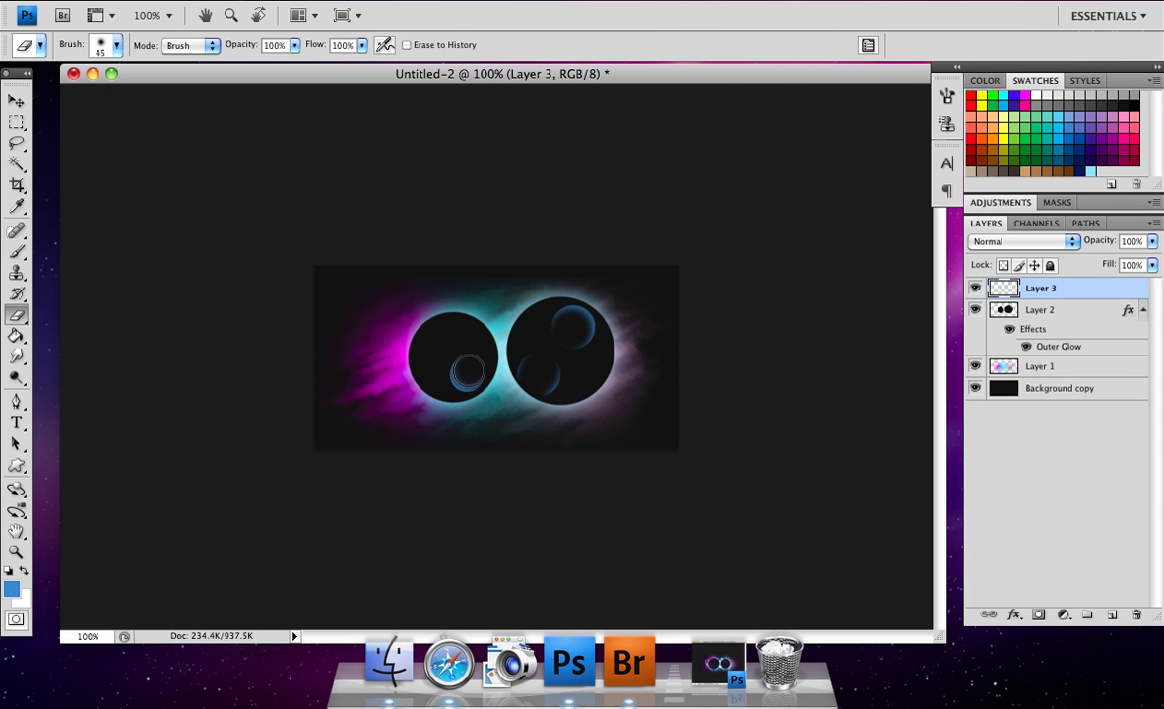
left_click_drag(459, 362, 433, 330)
left_click_drag(1151, 242, 1104, 266)
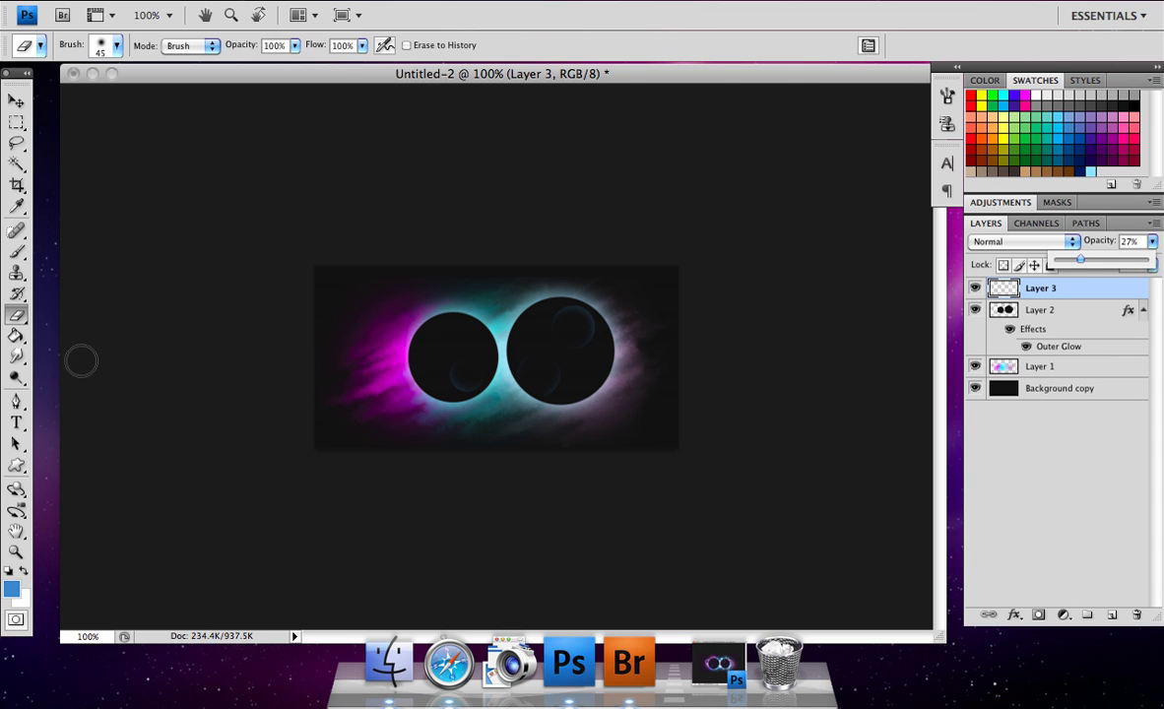
left_click(588, 345)
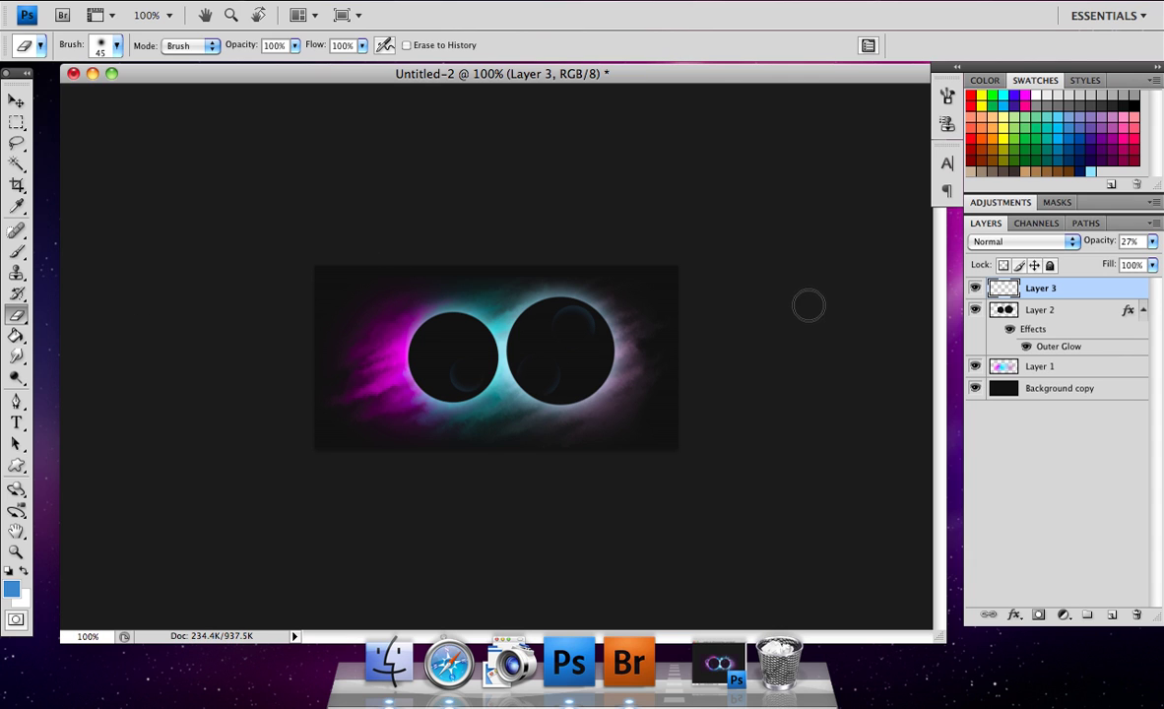
Add a new Layer 4 set to Color Dodge blending, with a soft round brush
left_click(1113, 615)
left_click(16, 253)
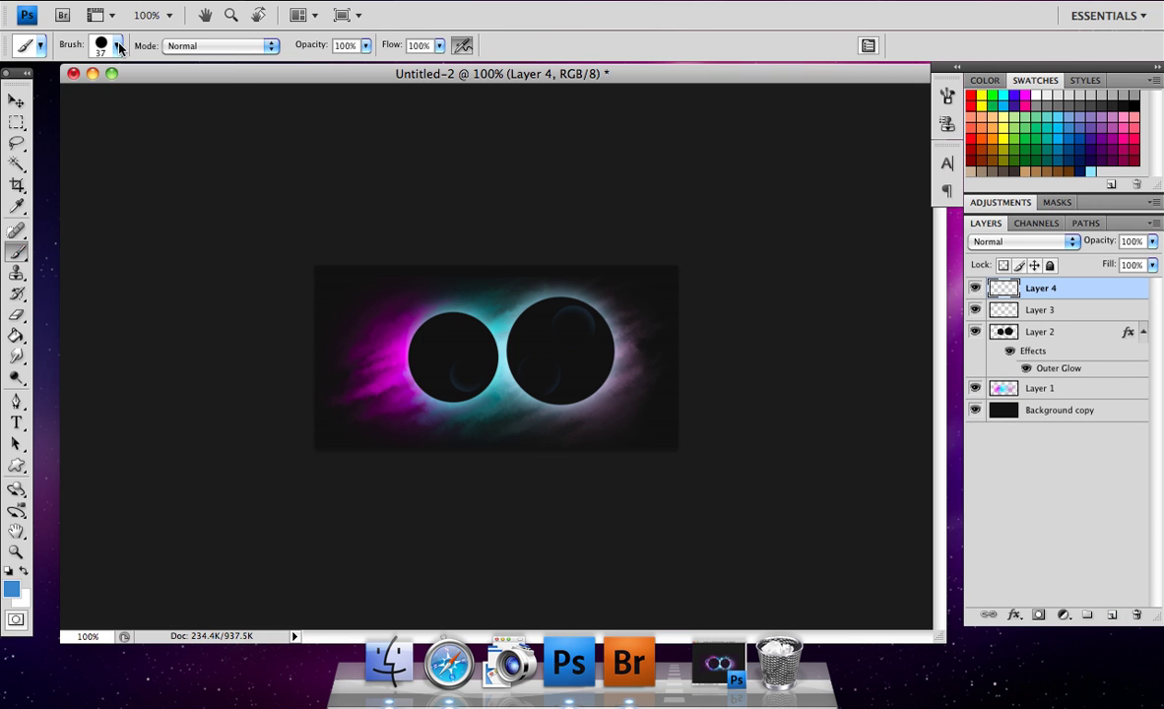
left_click(117, 46)
left_click(148, 192)
left_click(191, 224)
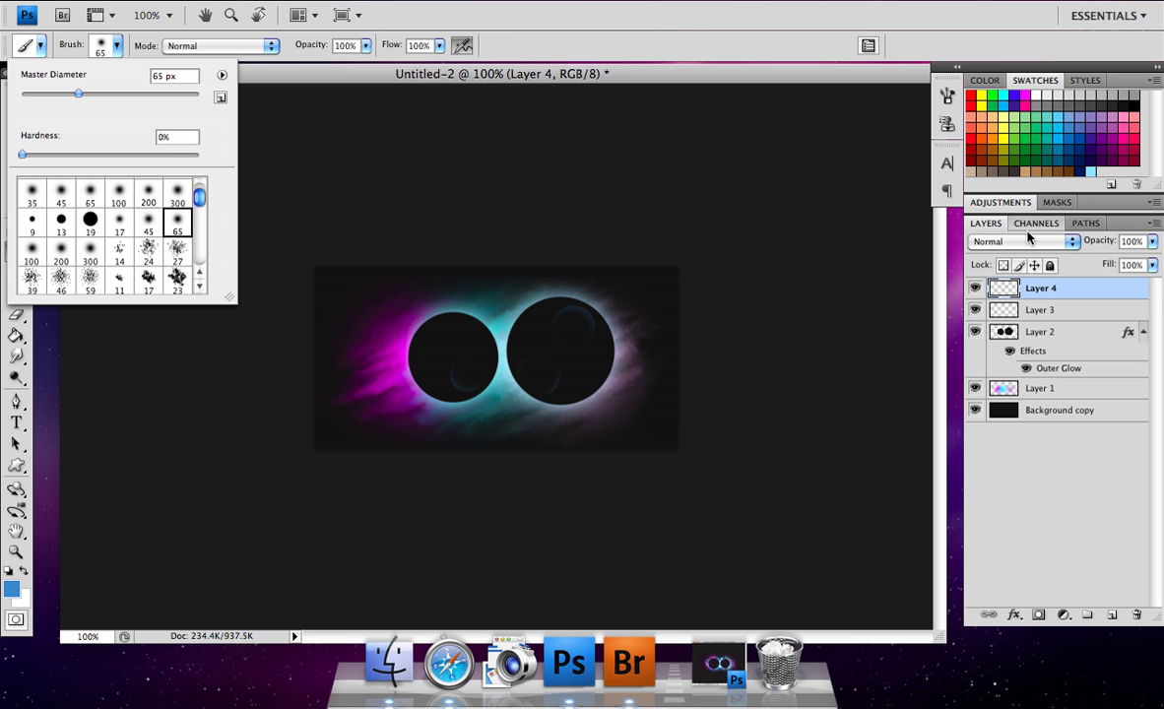
left_click(988, 238)
left_click(1019, 242)
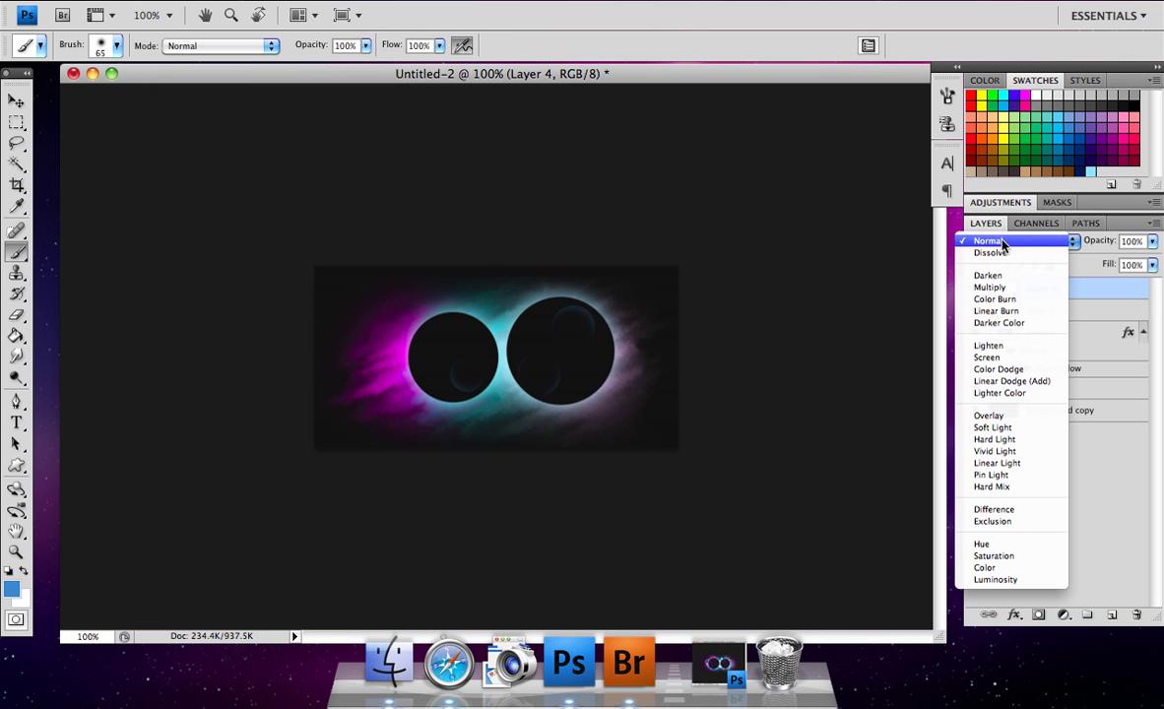
left_click(1001, 369)
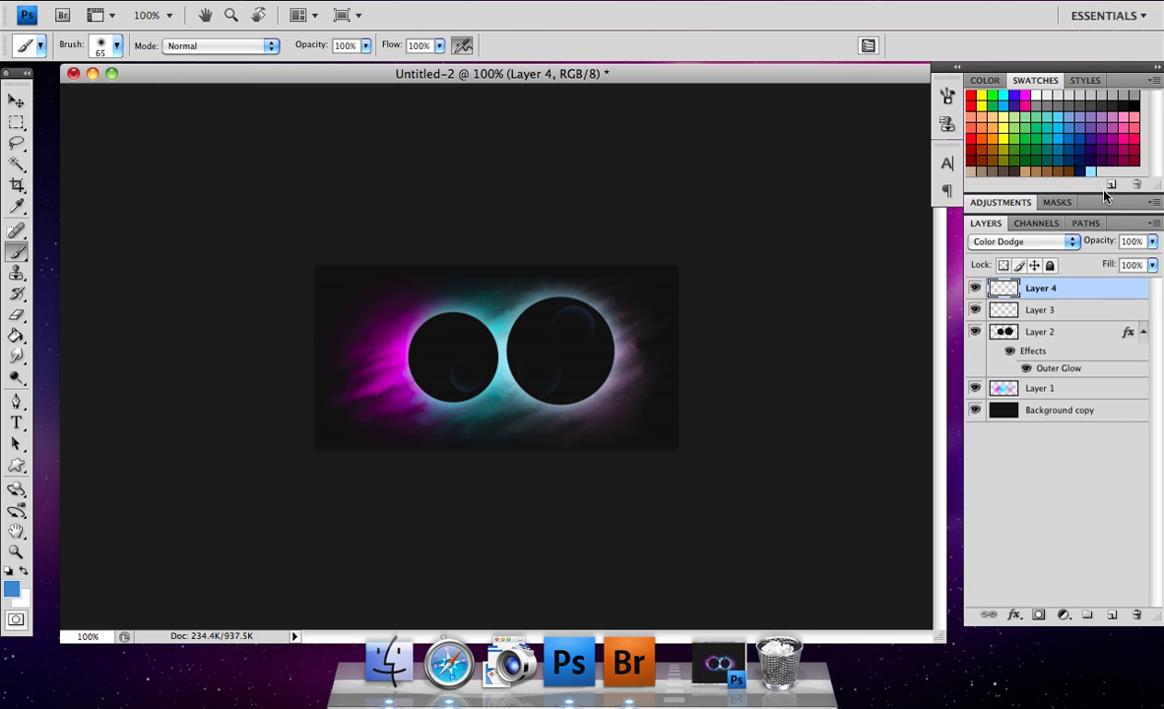
Paint light cyan highlights on both circles' rims with a 45 px soft brush
left_click(1092, 170)
left_click(399, 340)
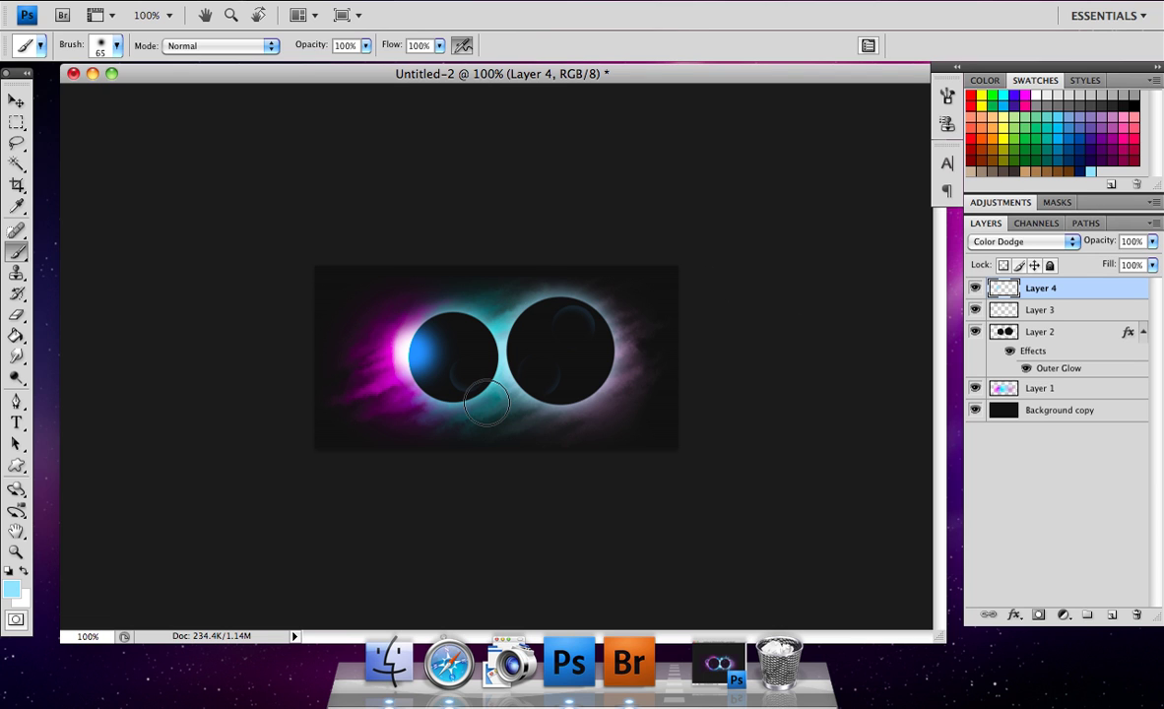
key("ctrl+z")
key("ctrl+z")
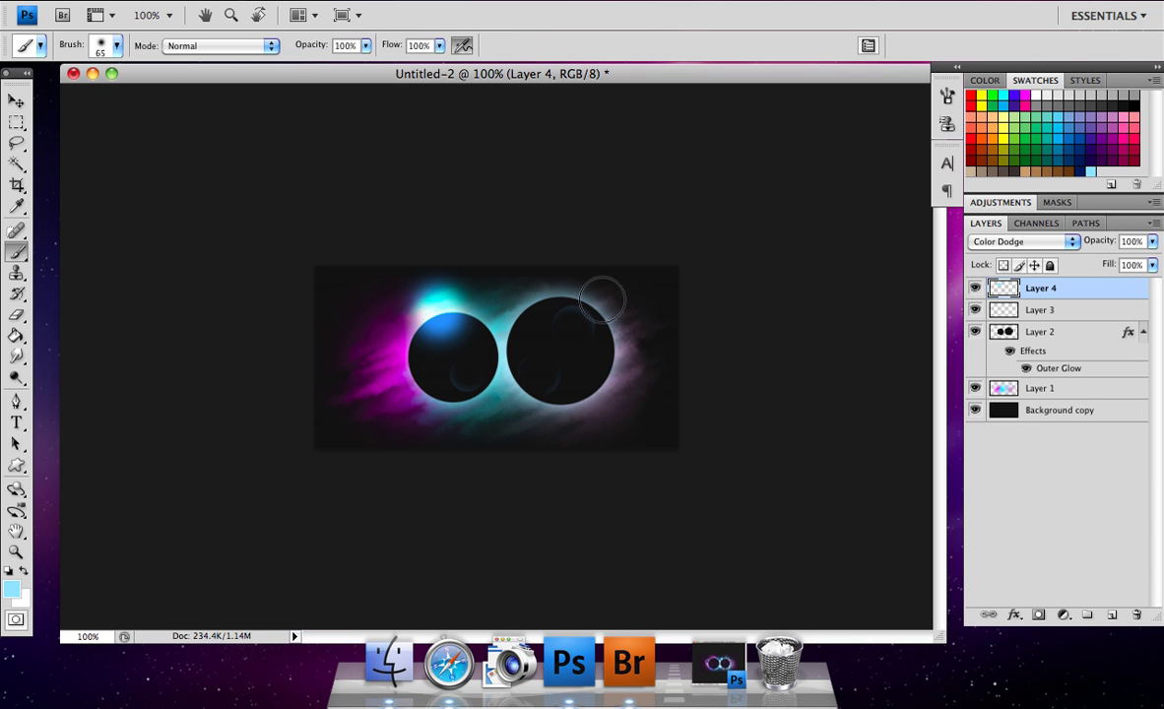
key("ctrl+z")
left_click(110, 47)
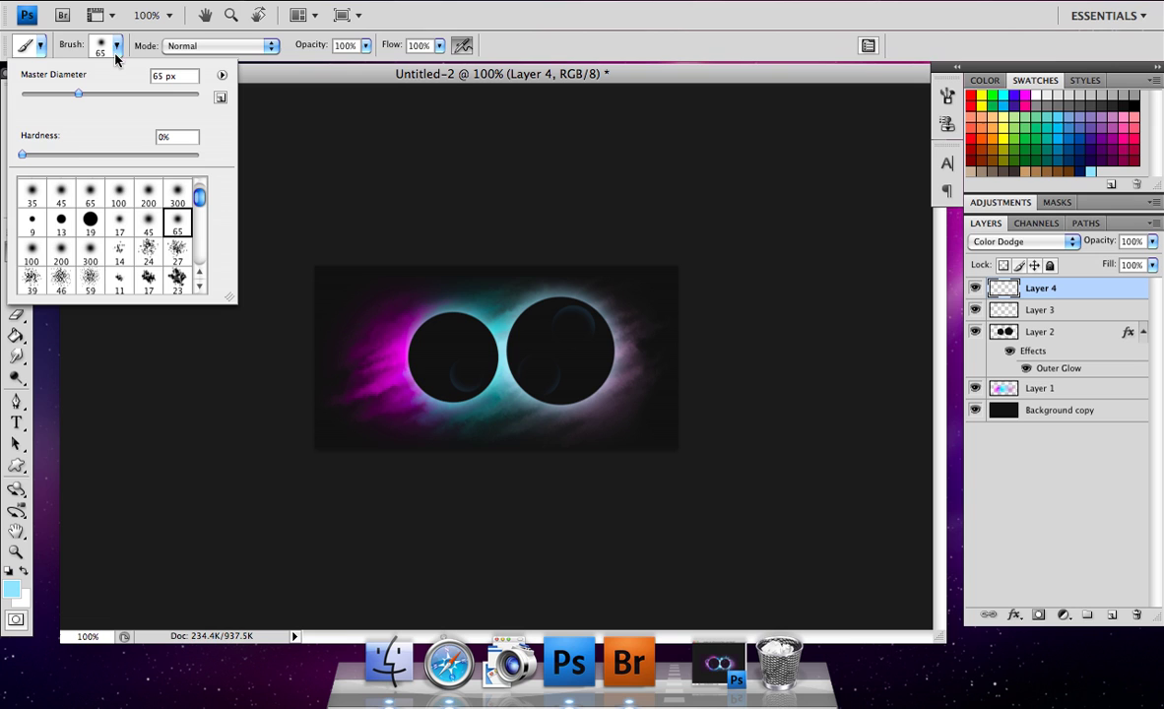
left_click(148, 219)
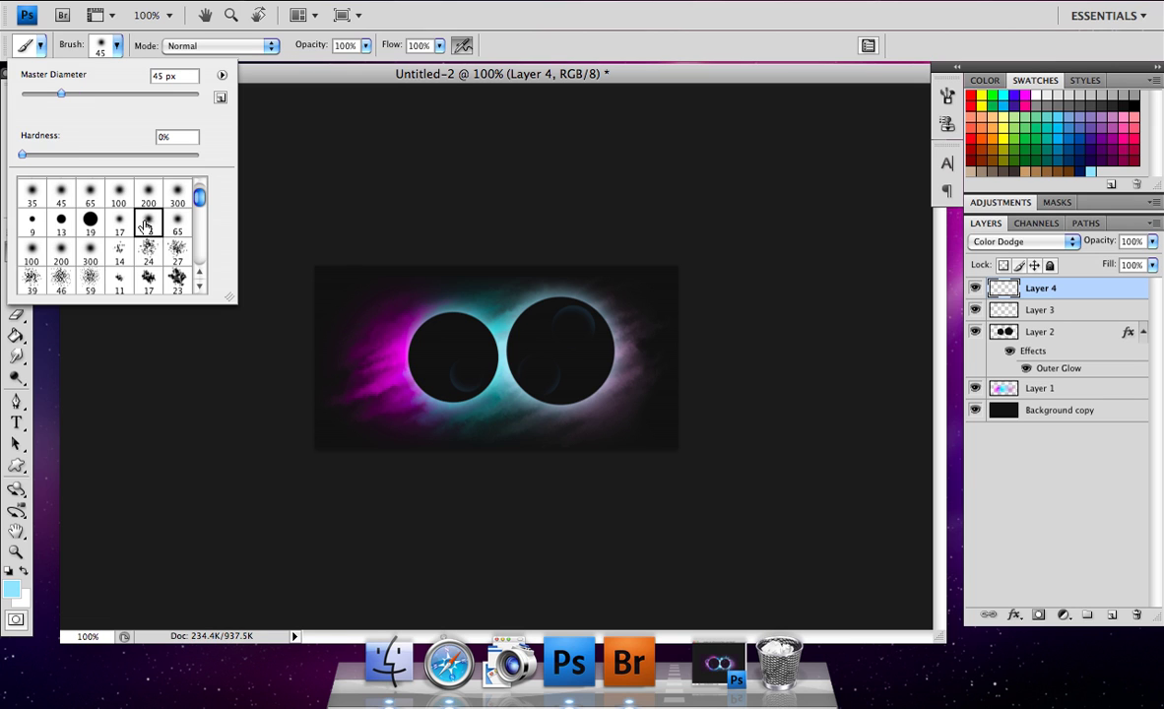
left_click(425, 340)
left_click(492, 290)
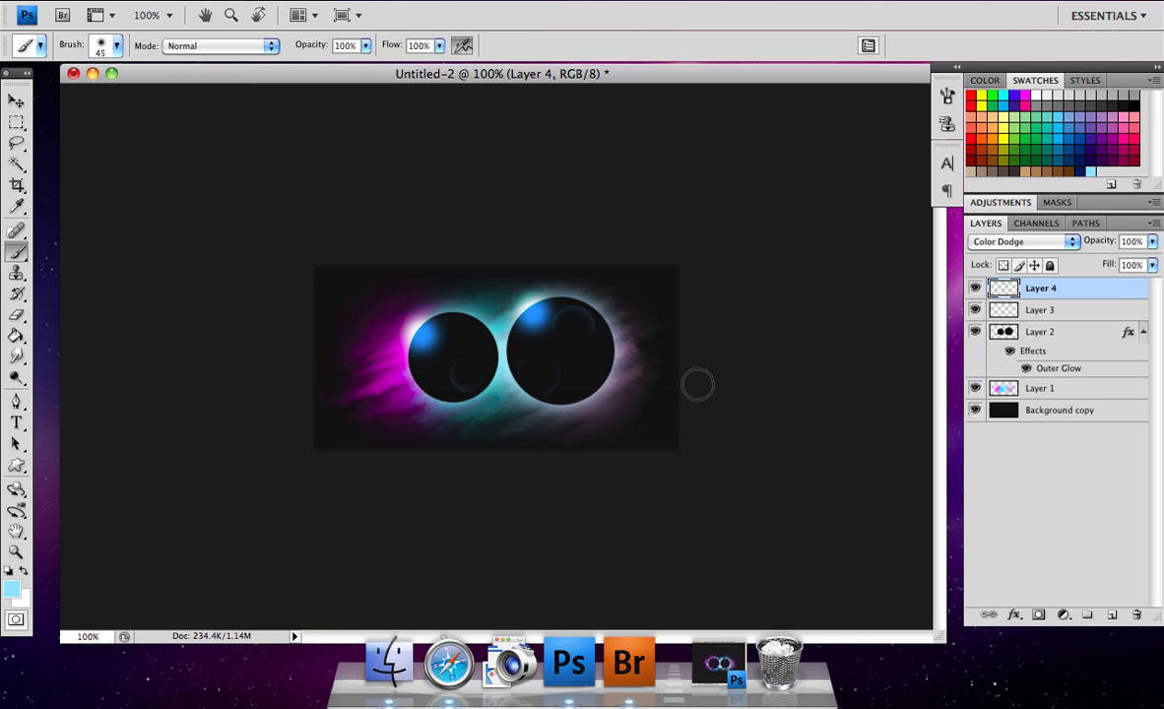
key("ctrl+z")
left_click(608, 388)
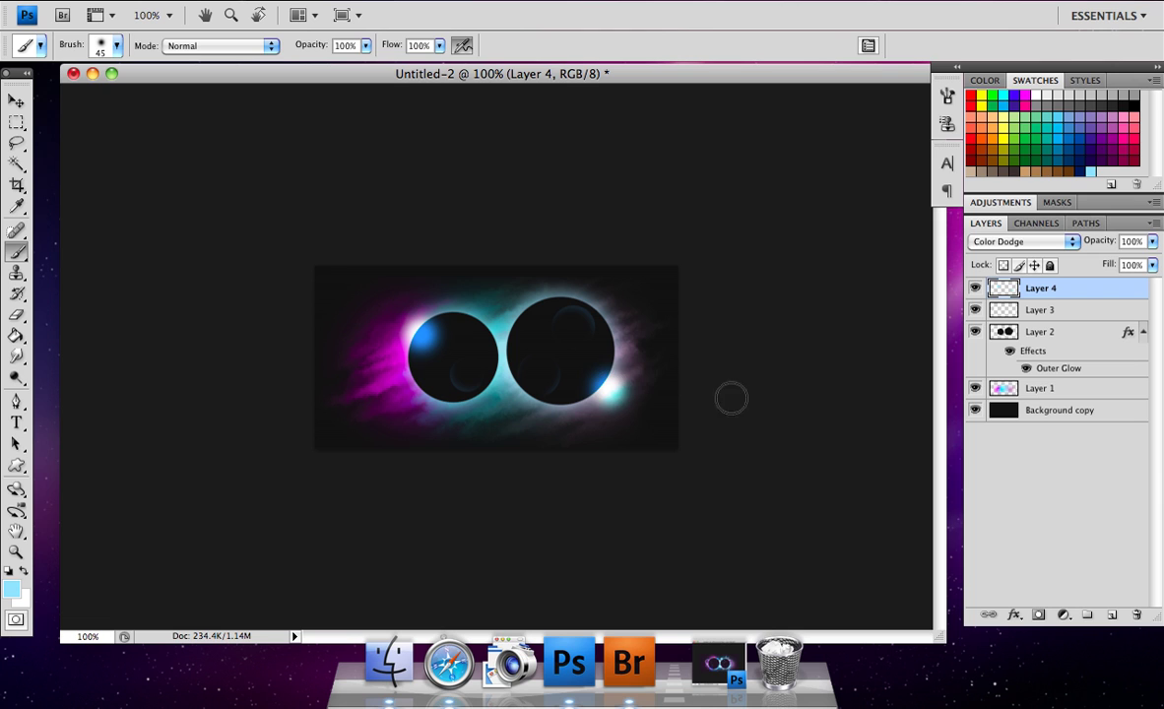
left_click(553, 290)
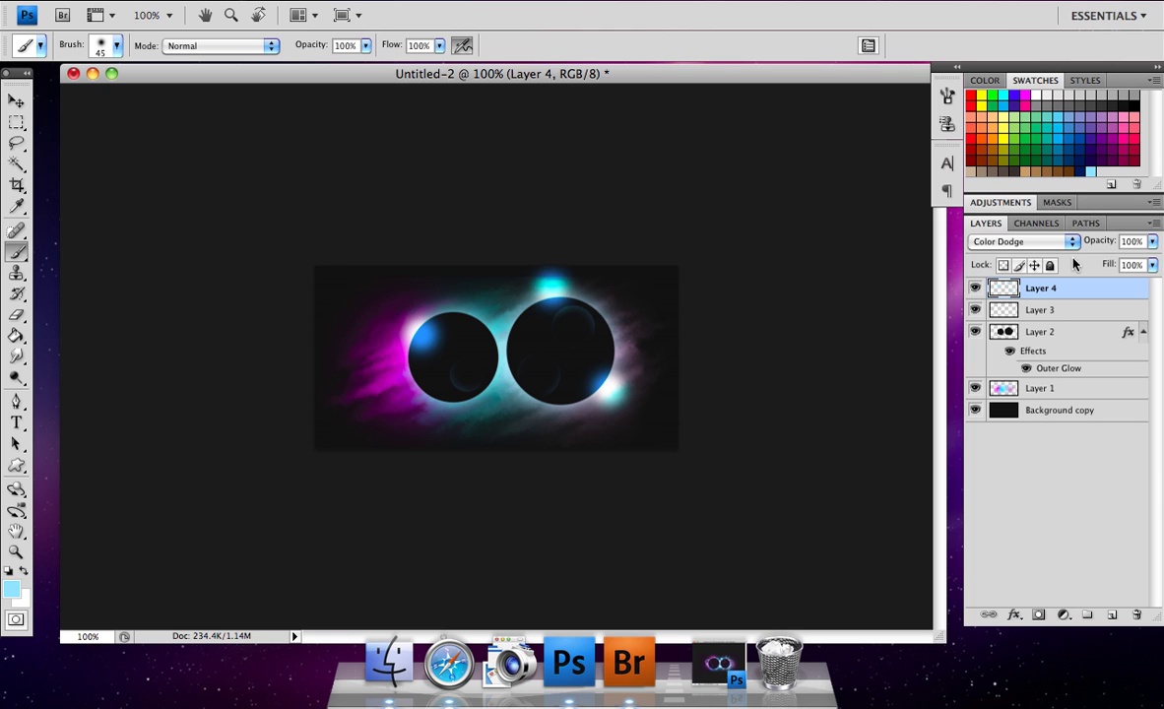
key("ctrl+z")
left_click(552, 291)
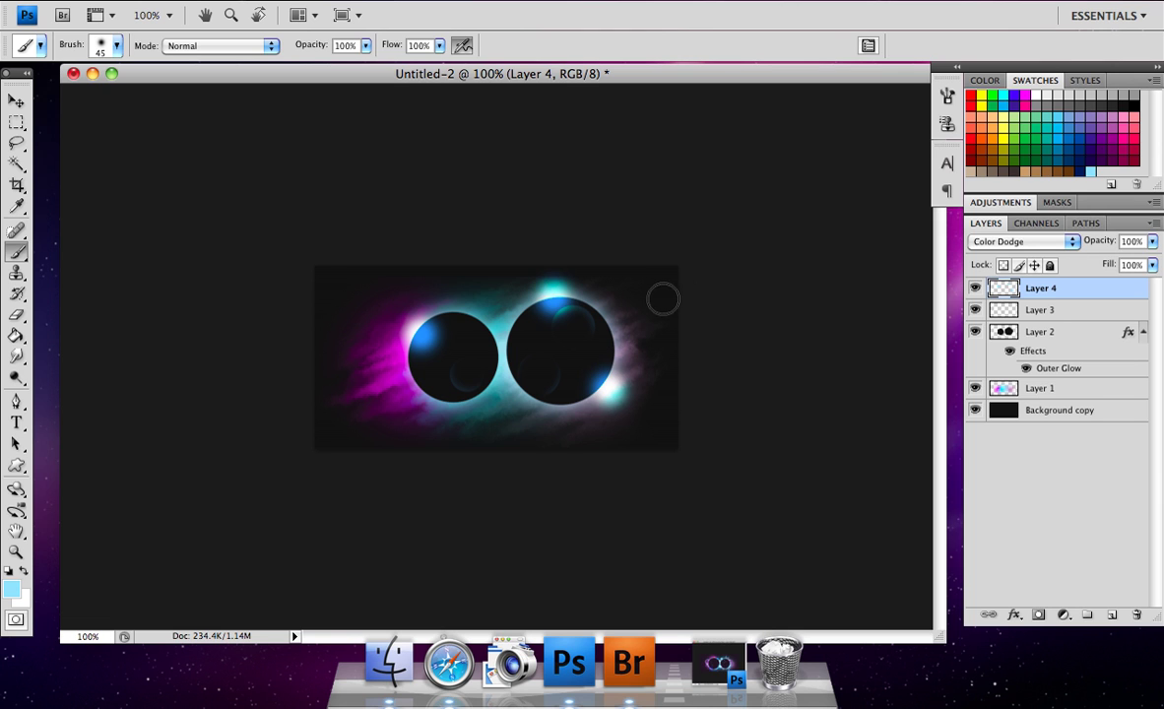
Lower the Layer 4 glow opacity to about 65%
left_click(15, 314)
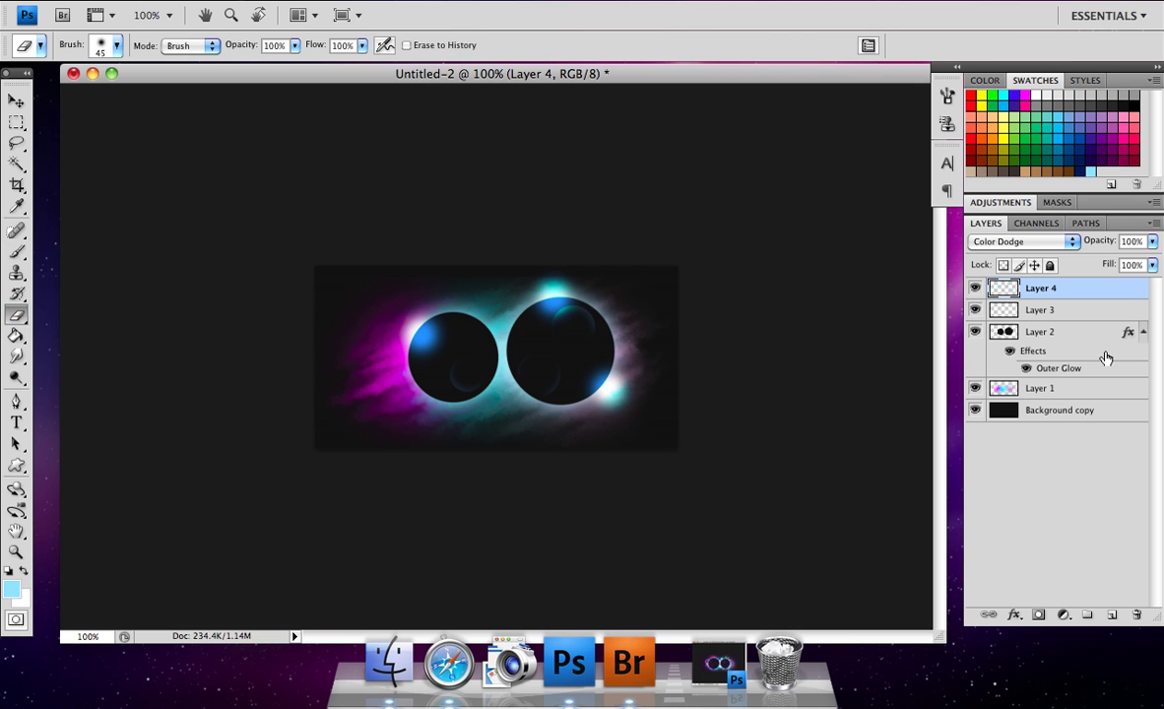
left_click(1071, 391)
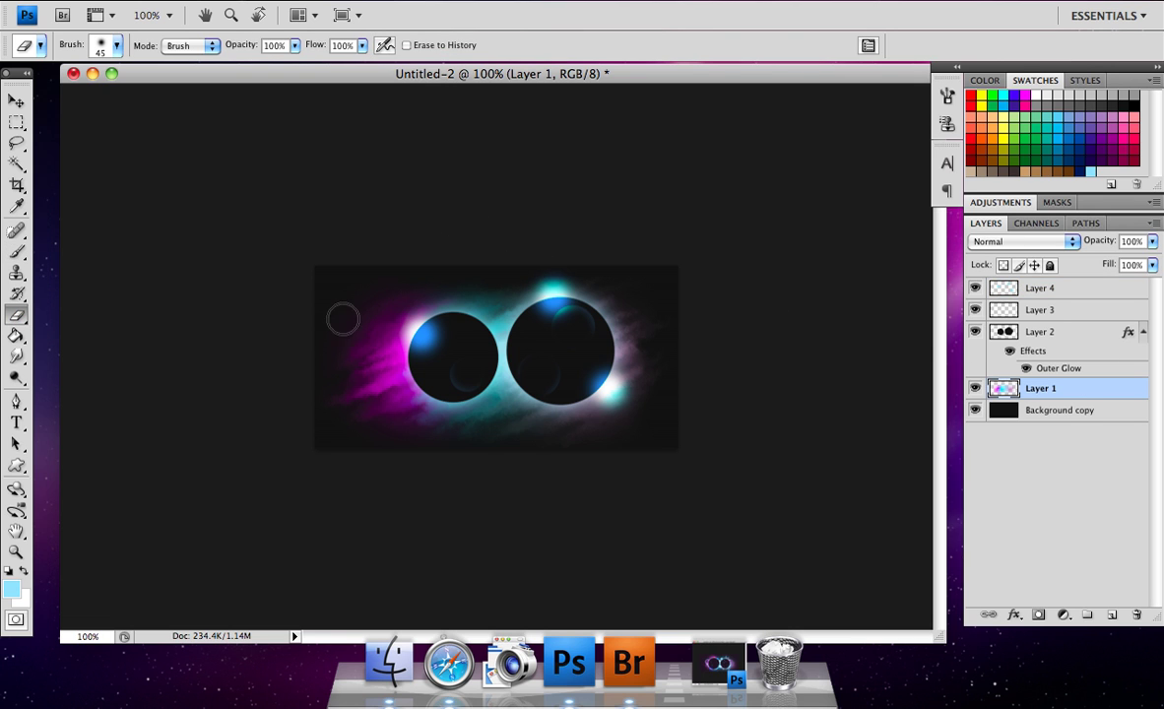
left_click(16, 230)
left_click(15, 250)
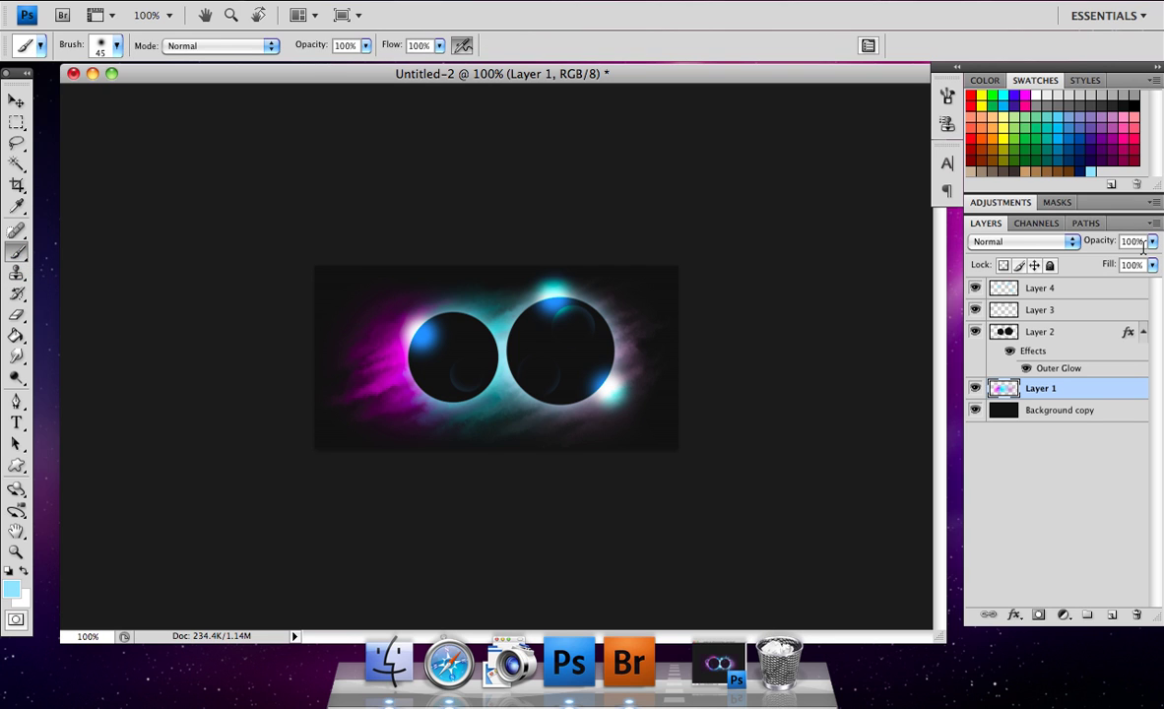
left_click(1115, 286)
left_click(1153, 241)
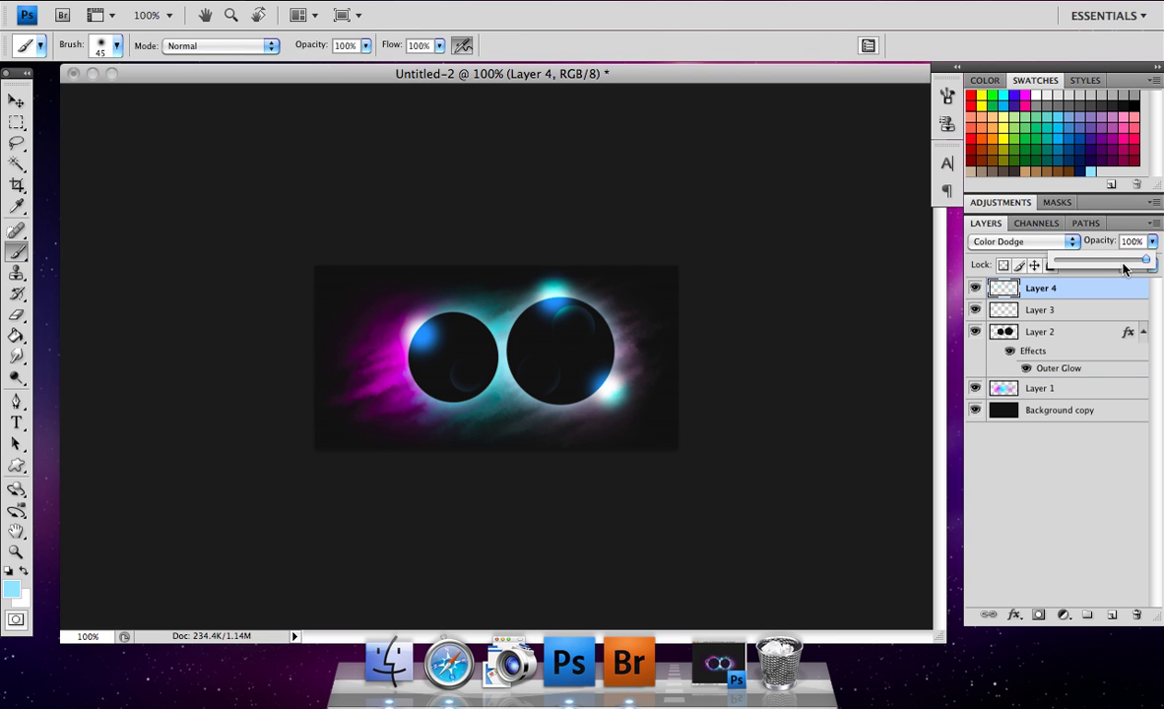
left_click_drag(1148, 261, 1117, 262)
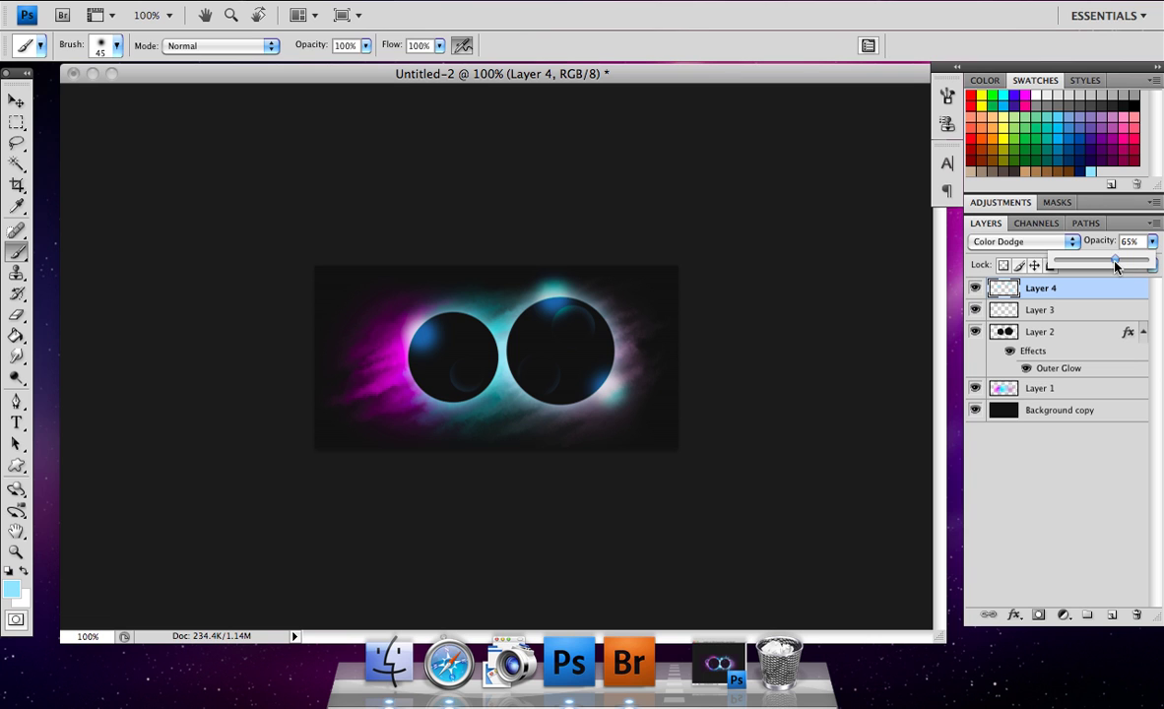
Set up the Custom Shape tool with the thin circle outline shape, deleting a trial ring
left_click(16, 465)
left_click(346, 54)
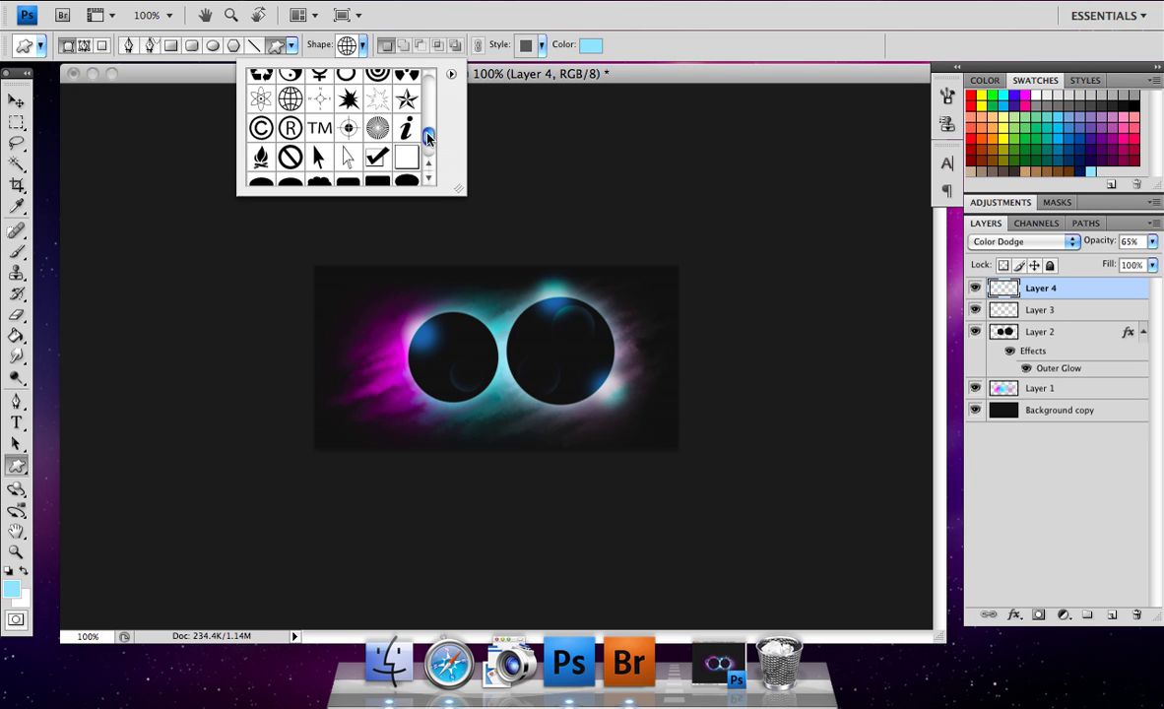
left_click_drag(428, 138, 431, 128)
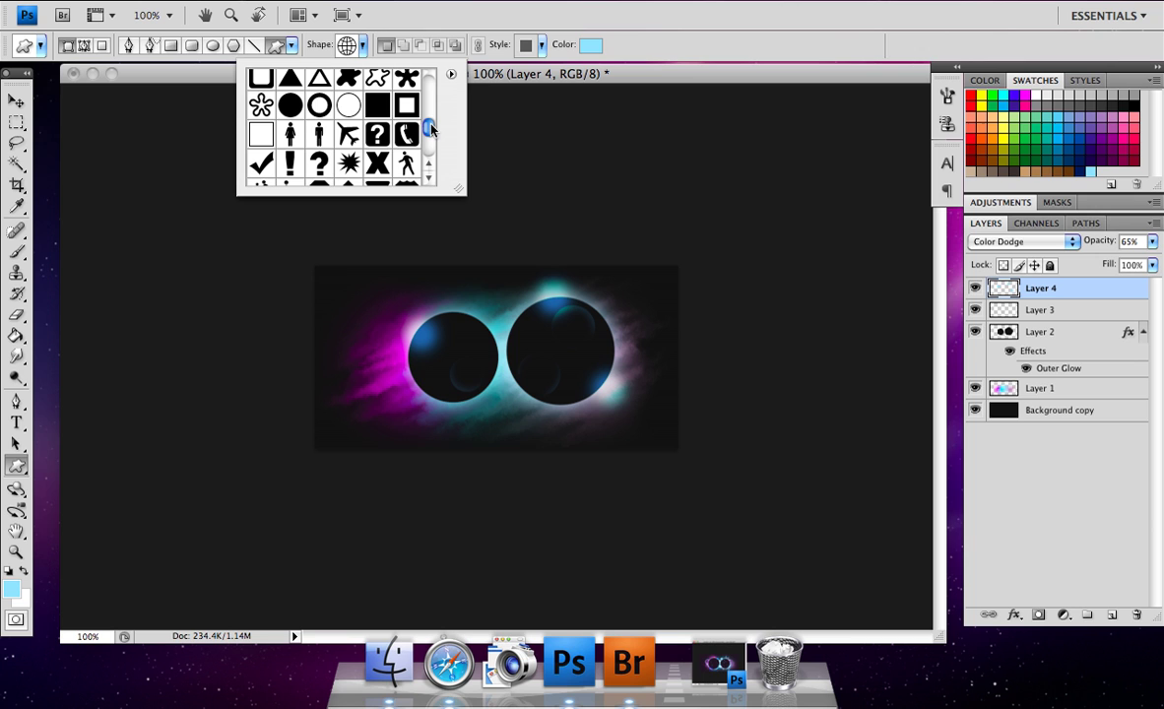
left_click(349, 105)
left_click(525, 307)
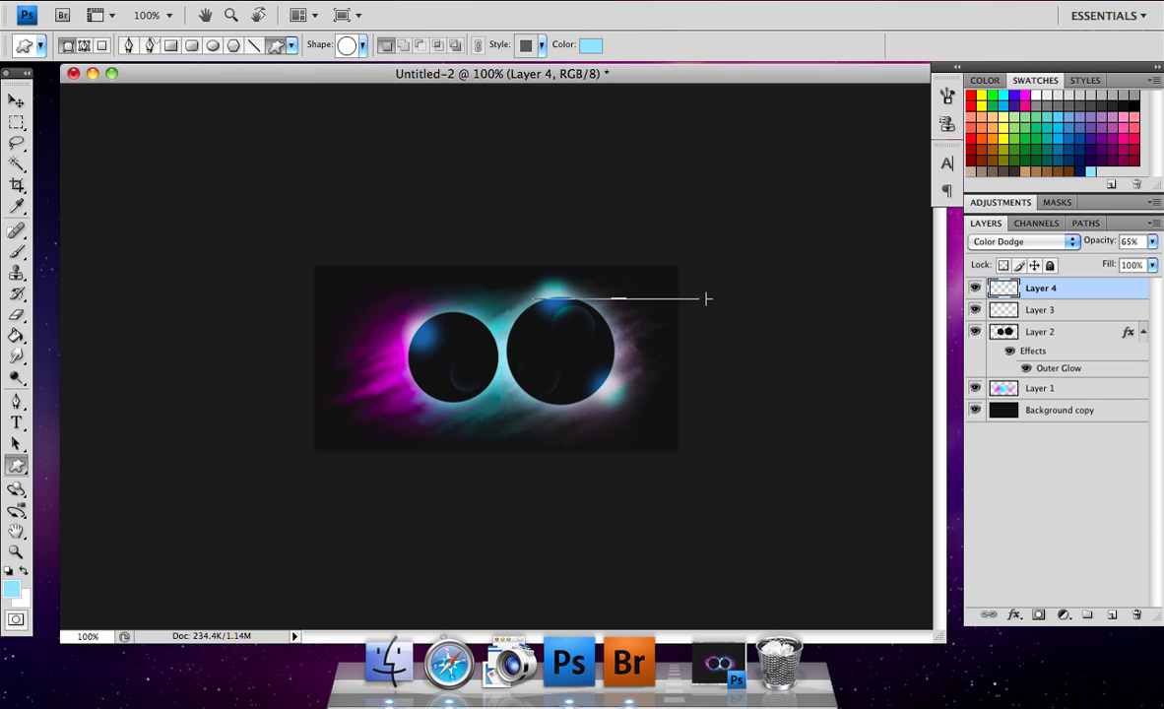
left_click_drag(532, 298, 548, 309)
right_click(548, 313)
left_click(1085, 287)
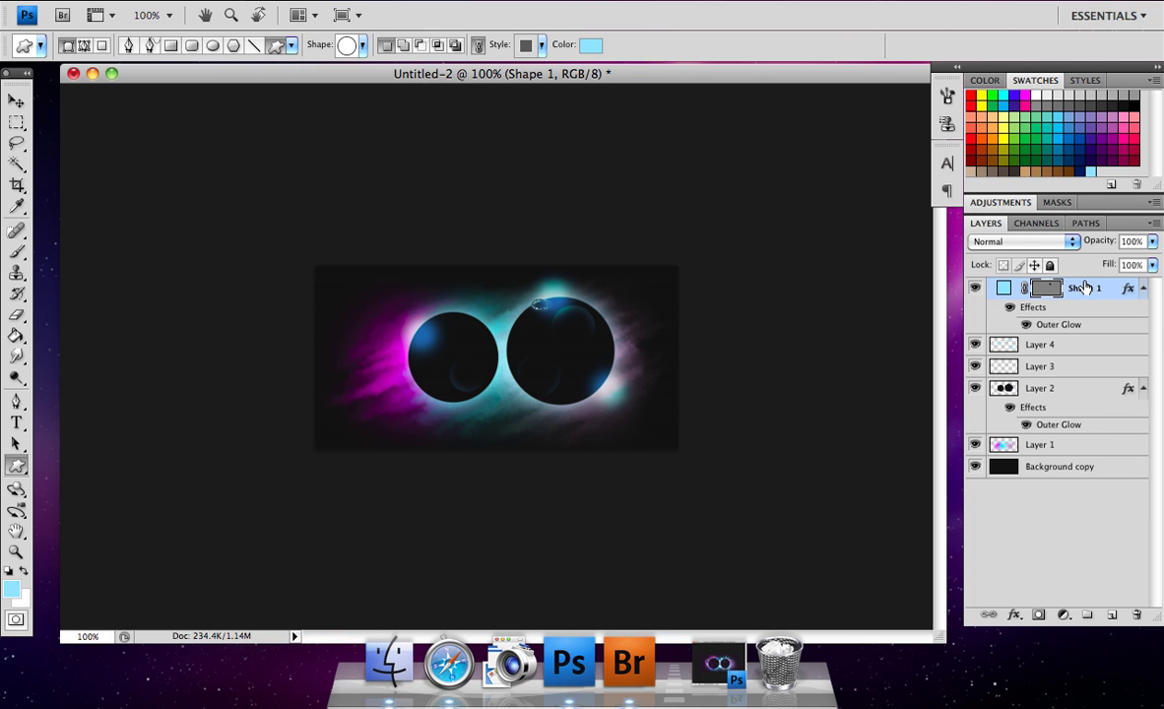
key("Delete")
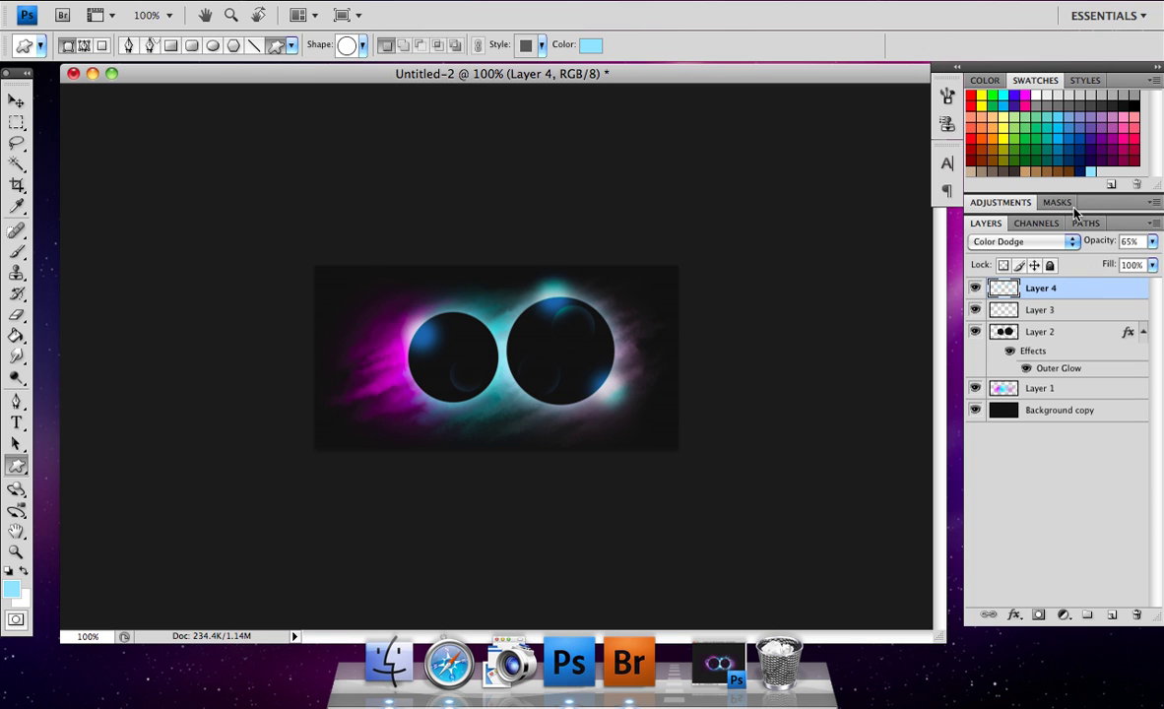
In sky blue, draw two small rings in the upper and lower gaps between the circles
left_click(1059, 152)
left_click(1061, 141)
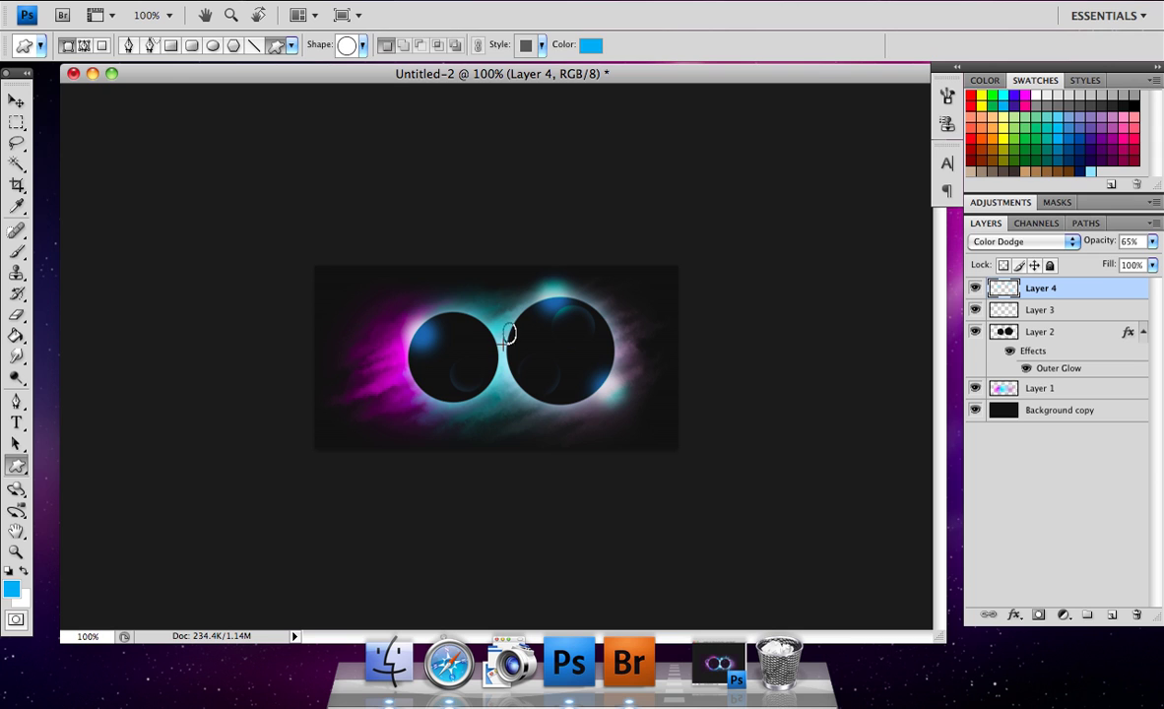
left_click_drag(497, 325, 513, 340)
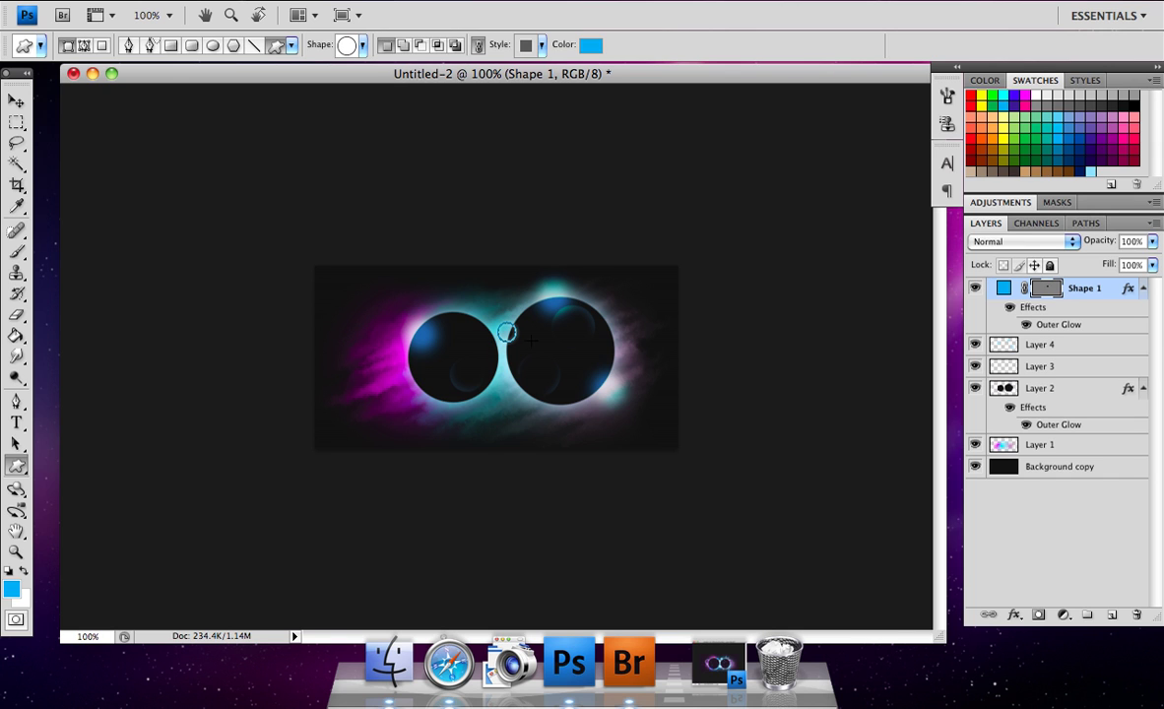
left_click(1043, 345)
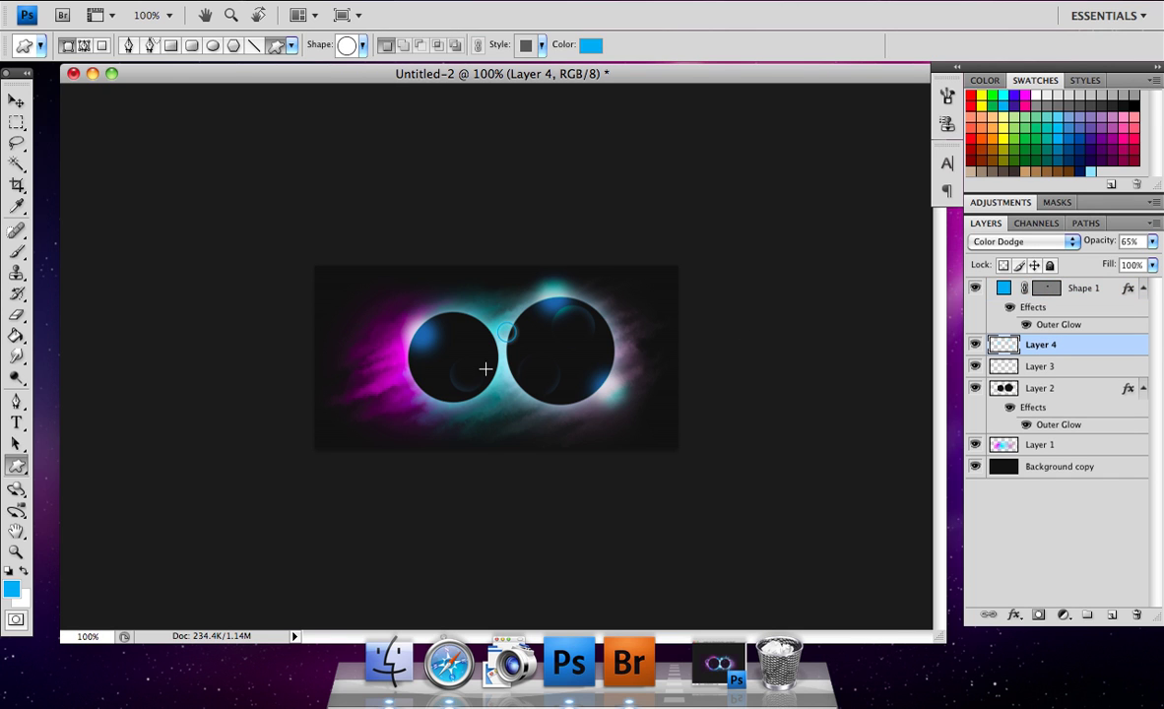
mouse_move(509, 382)
left_mouse_down()
mouse_move(505, 392)
mouse_move(498, 378)
left_mouse_up()
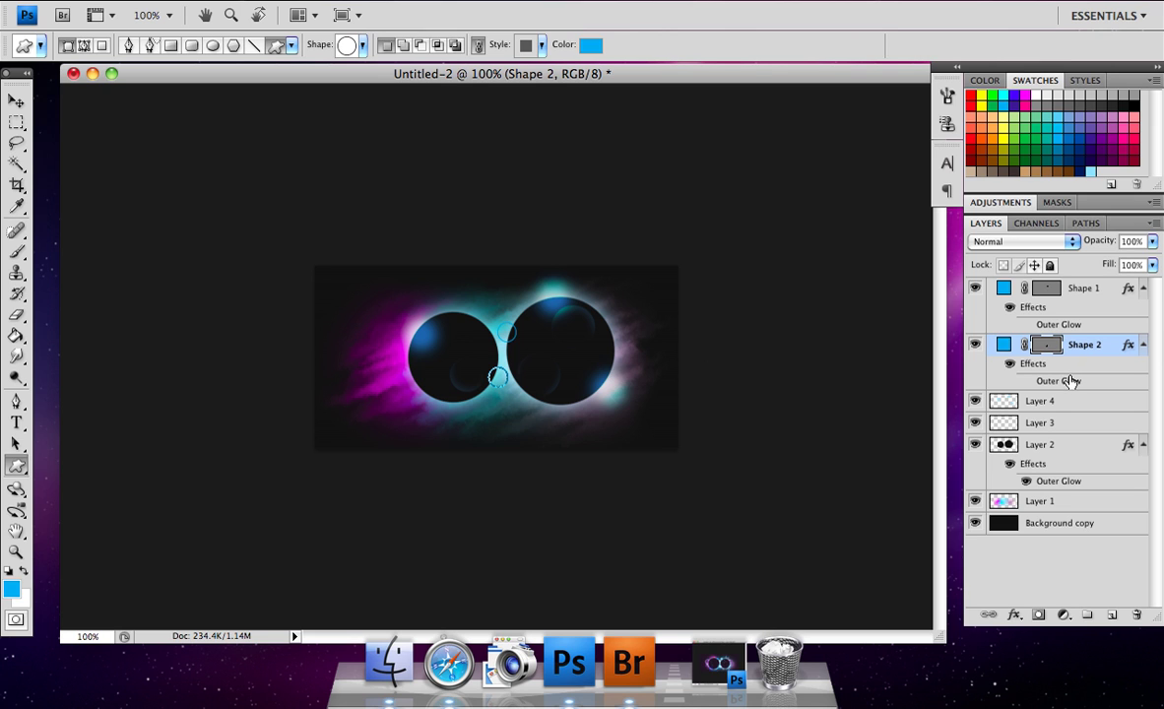
left_click(1044, 402)
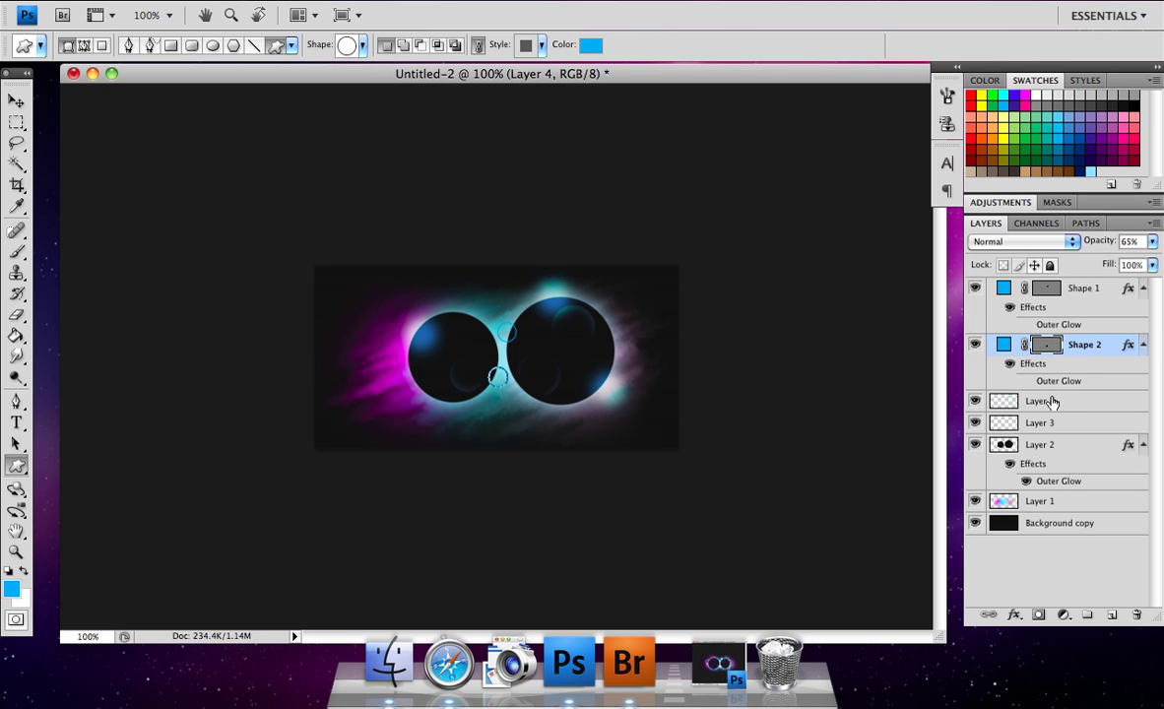
left_click(1078, 288)
On new Color Dodge Layer 5, dab light cyan with a 34 px brush on both small rings
left_click(1111, 615)
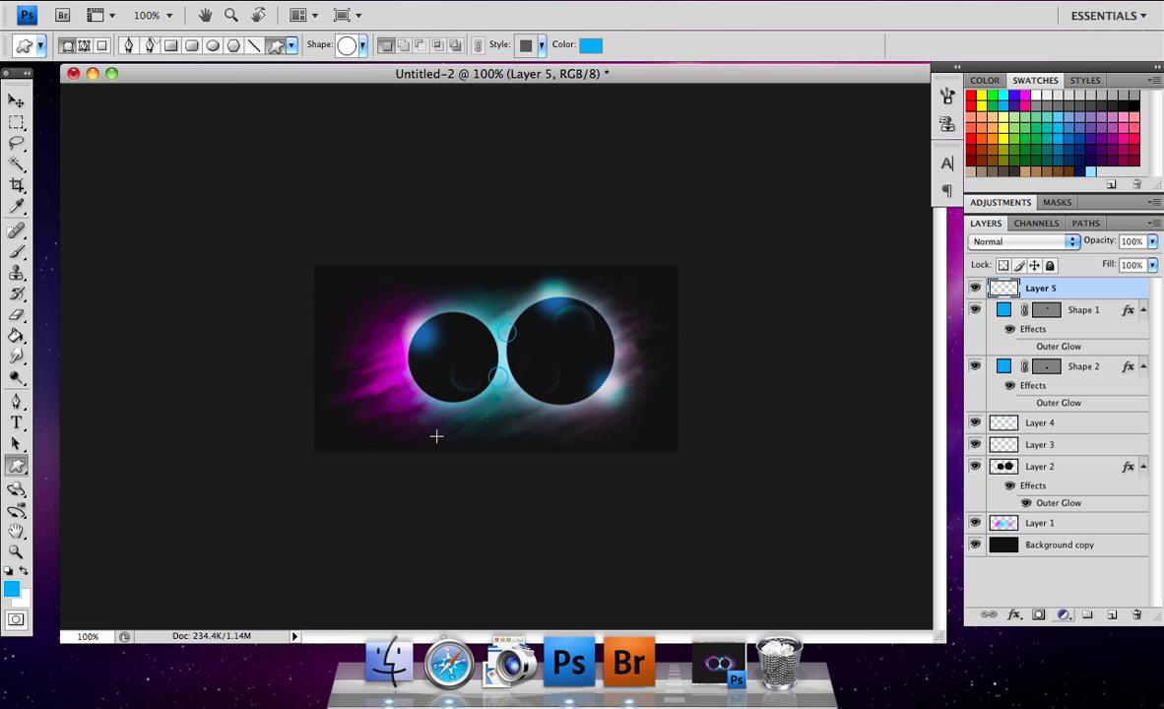
left_click(16, 251)
left_click(107, 45)
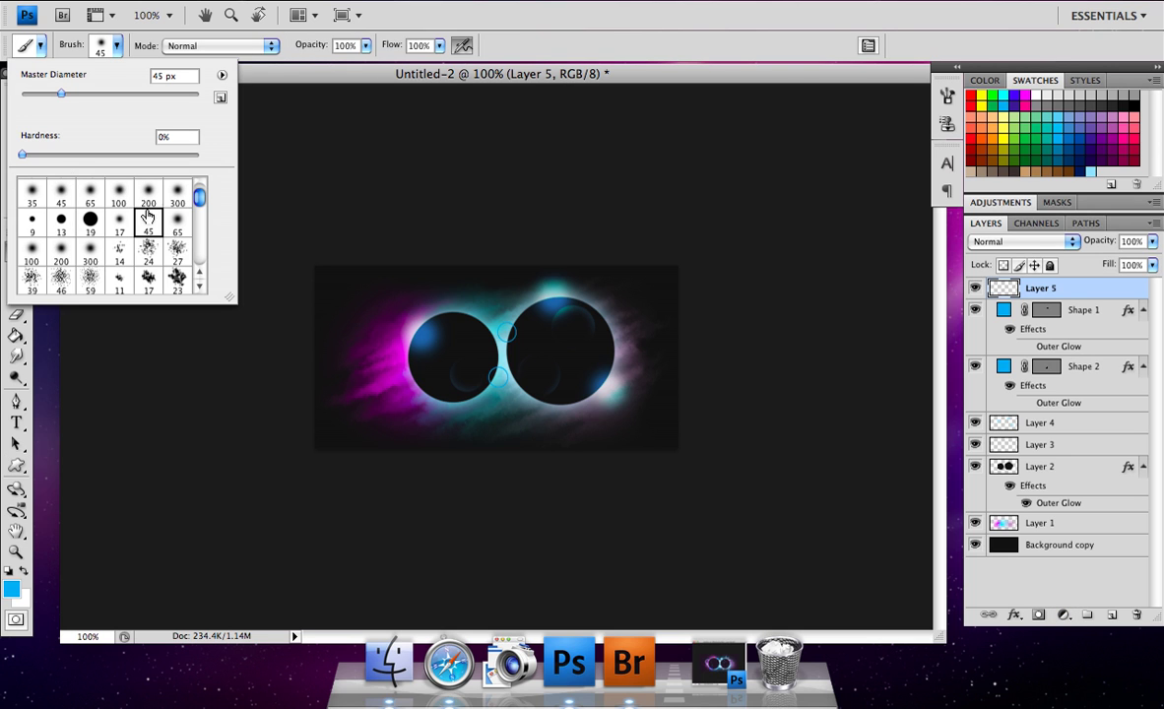
left_click_drag(51, 95, 52, 96)
key("Return")
left_click(1044, 121)
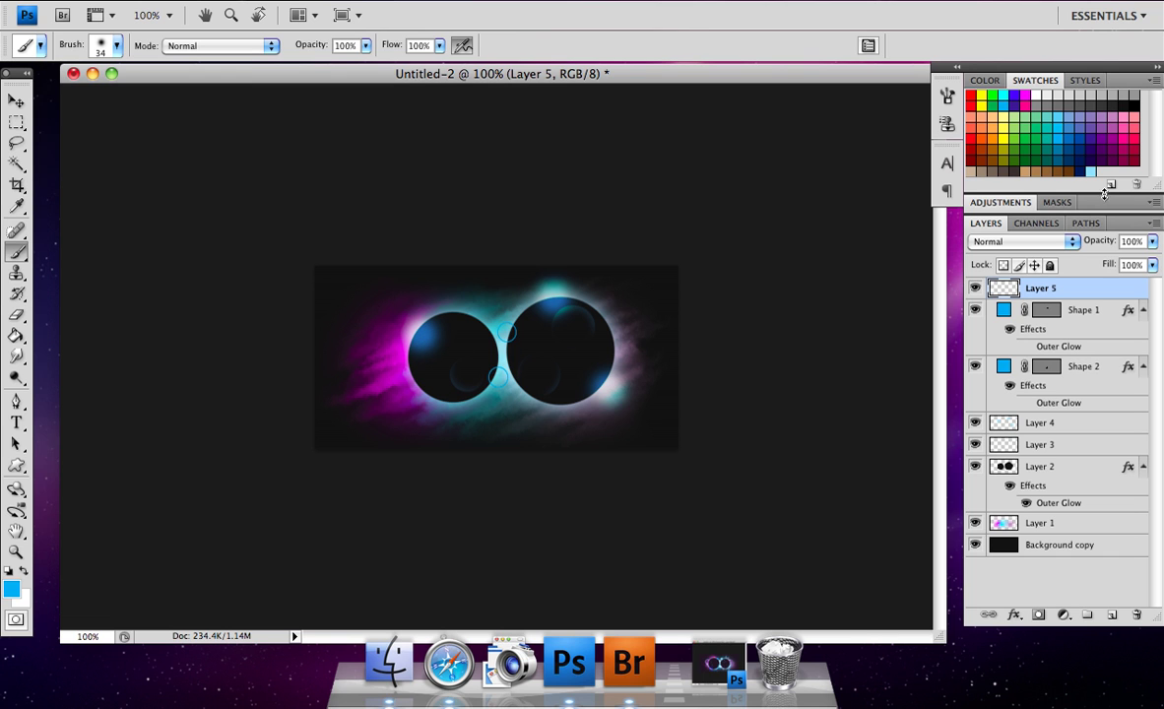
left_click(1032, 242)
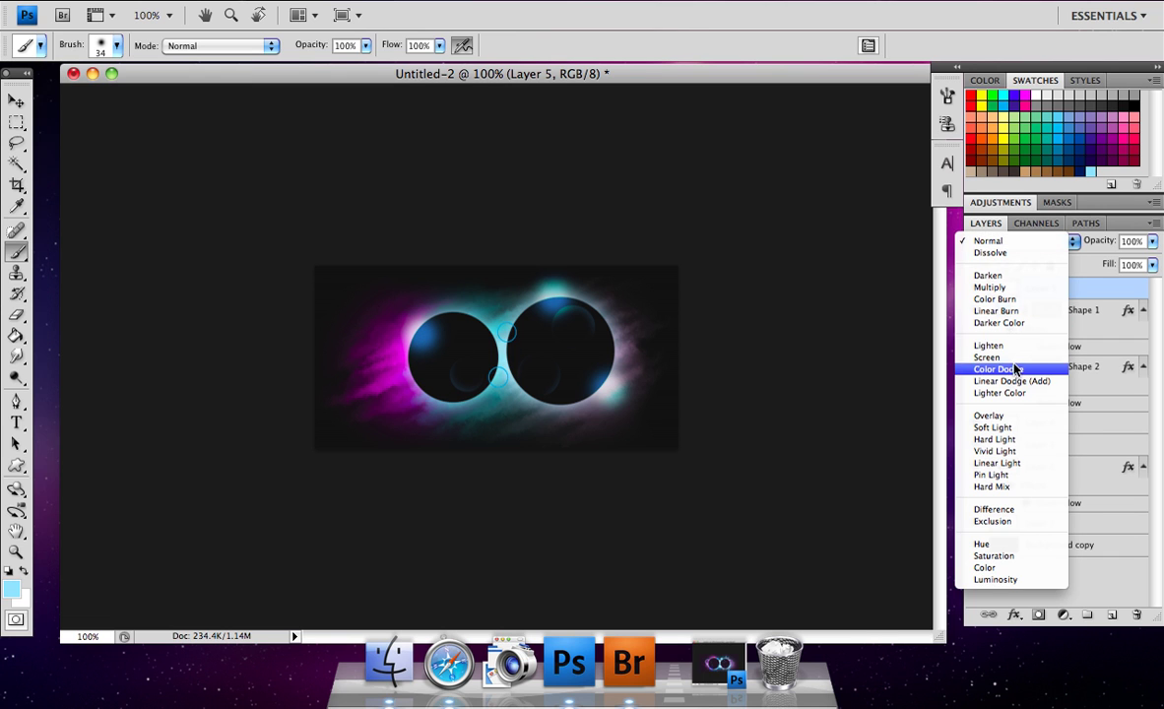
left_click(997, 367)
left_click(504, 333)
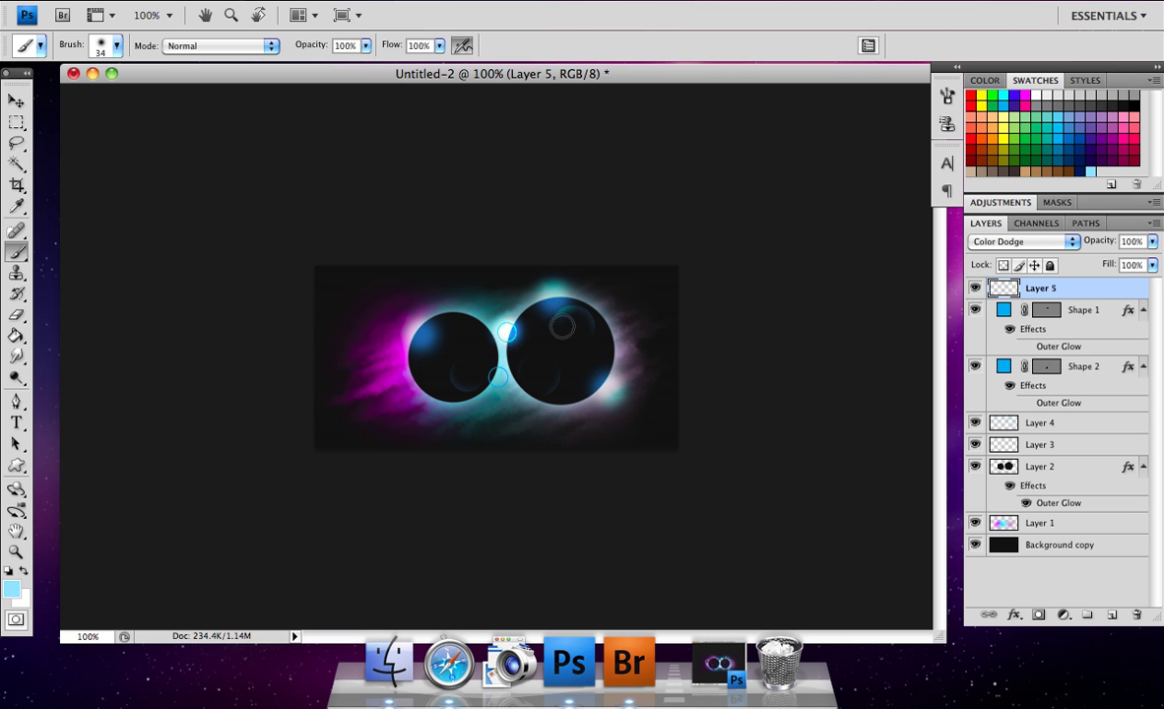
left_click(498, 376)
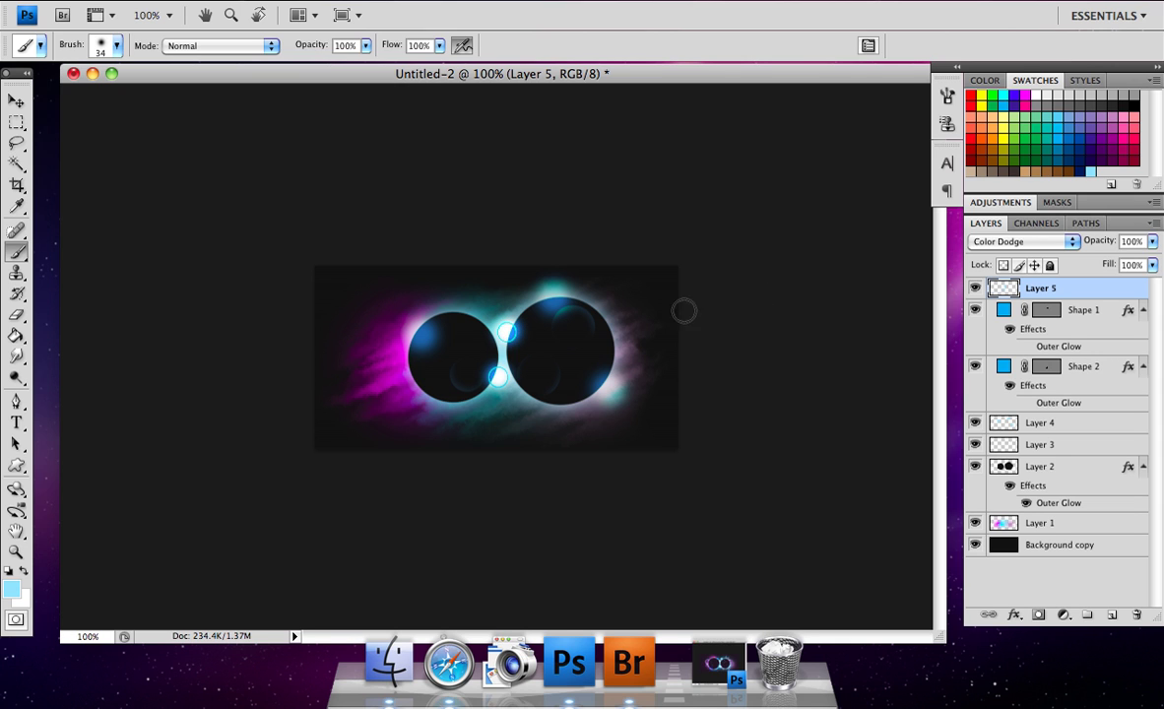
Recolour the Shape 1 circle to blue 0054a6 and the Shape 2 circle to dark blue 003471
left_click(1107, 310)
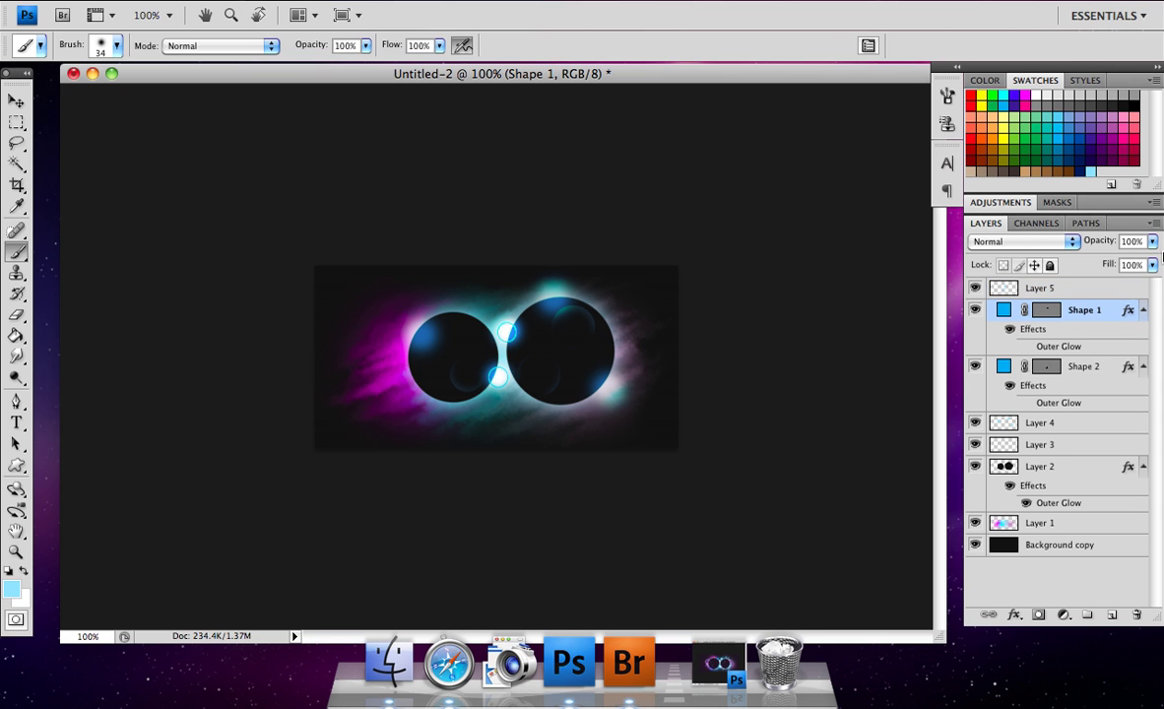
double_click(1005, 312)
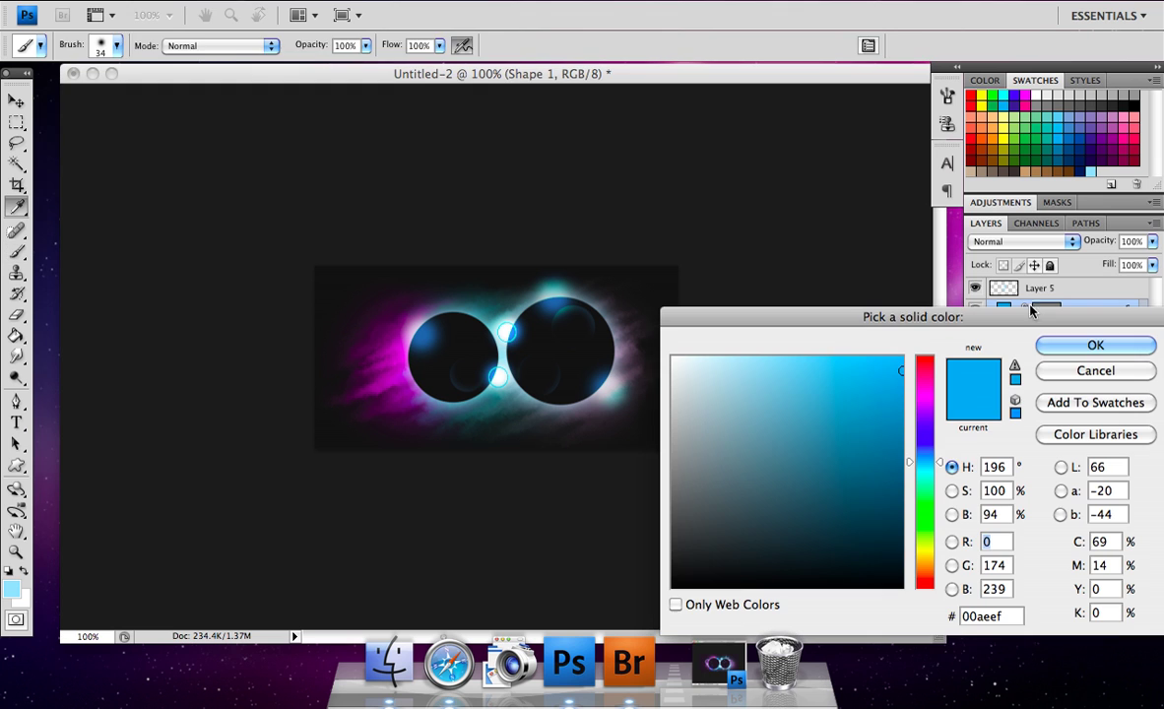
left_click(1083, 150)
left_click(1084, 144)
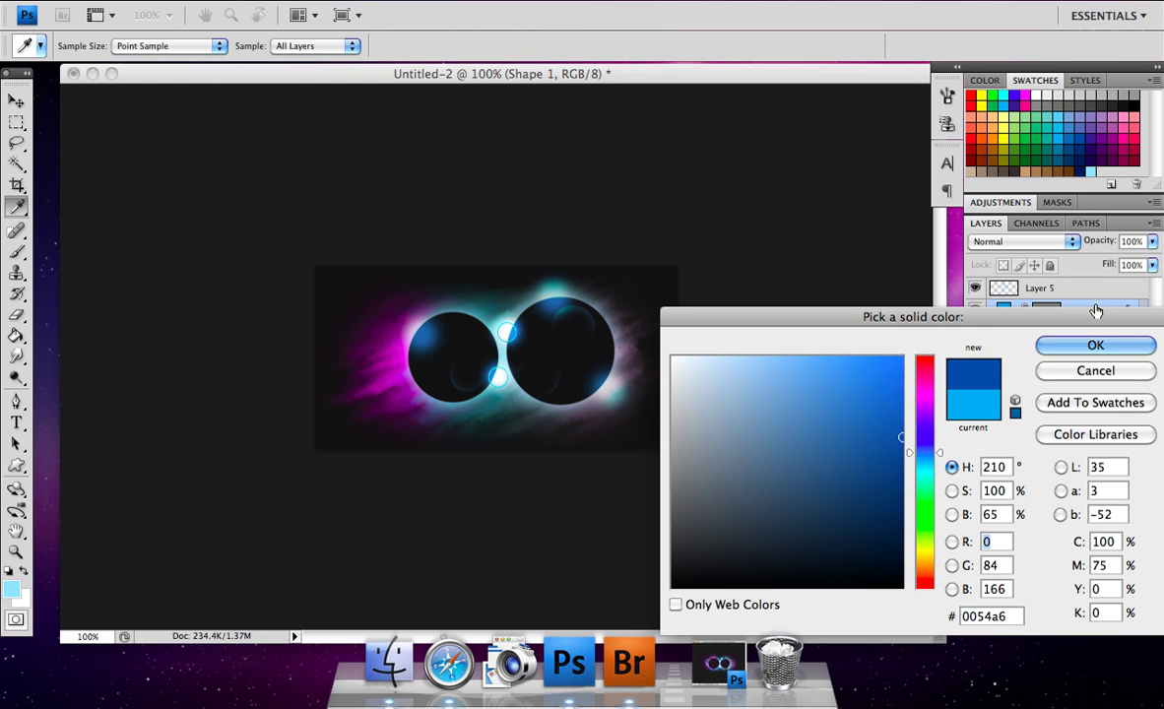
left_click(1078, 350)
double_click(1003, 367)
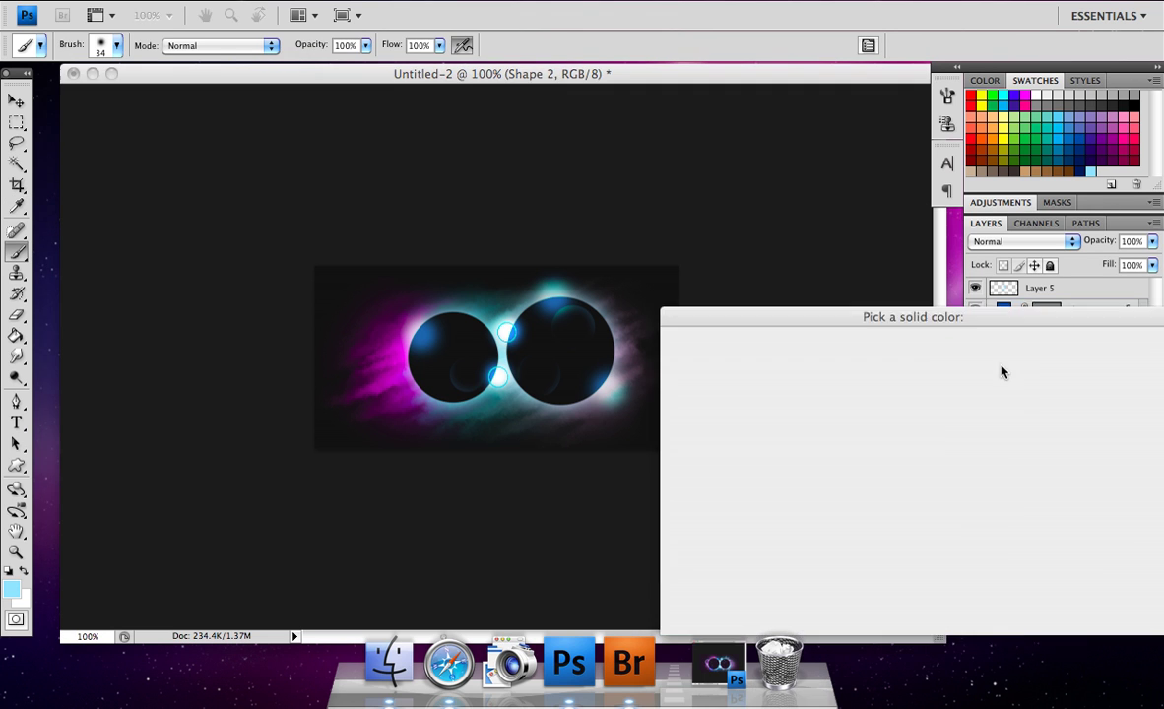
left_click(1089, 148)
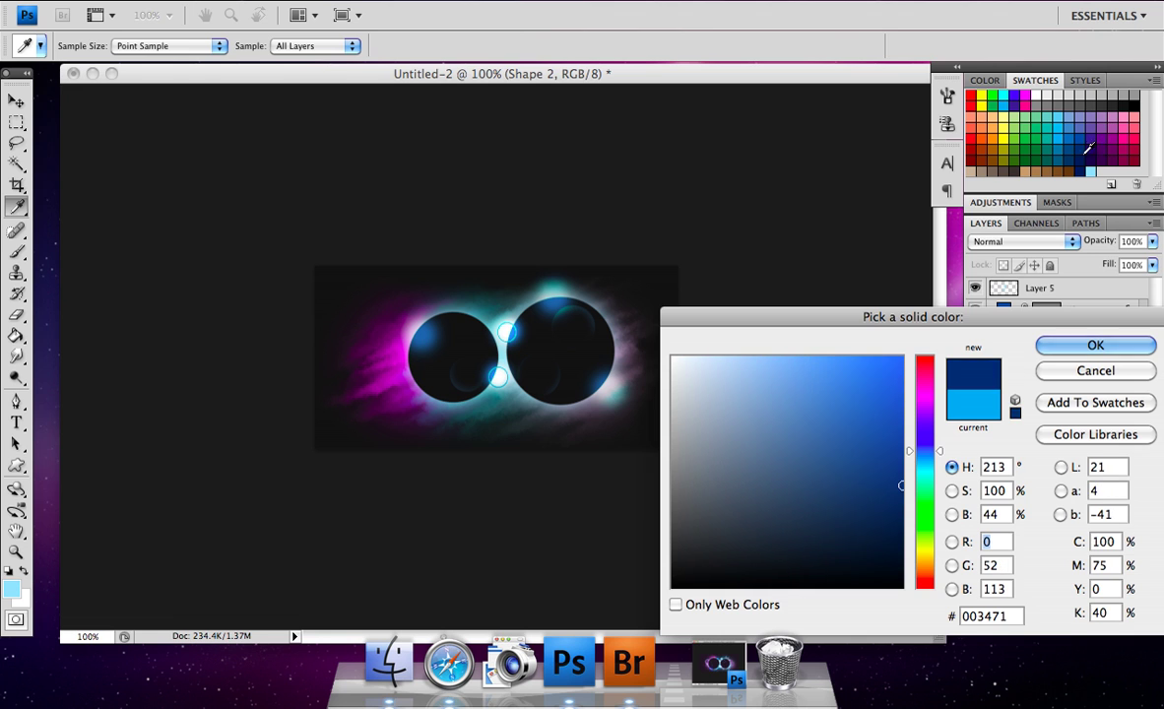
left_click(1109, 342)
Fade the Layer 5 glow to 76% opacity and pick the Custom Shape tool's shape library
left_click(1134, 289)
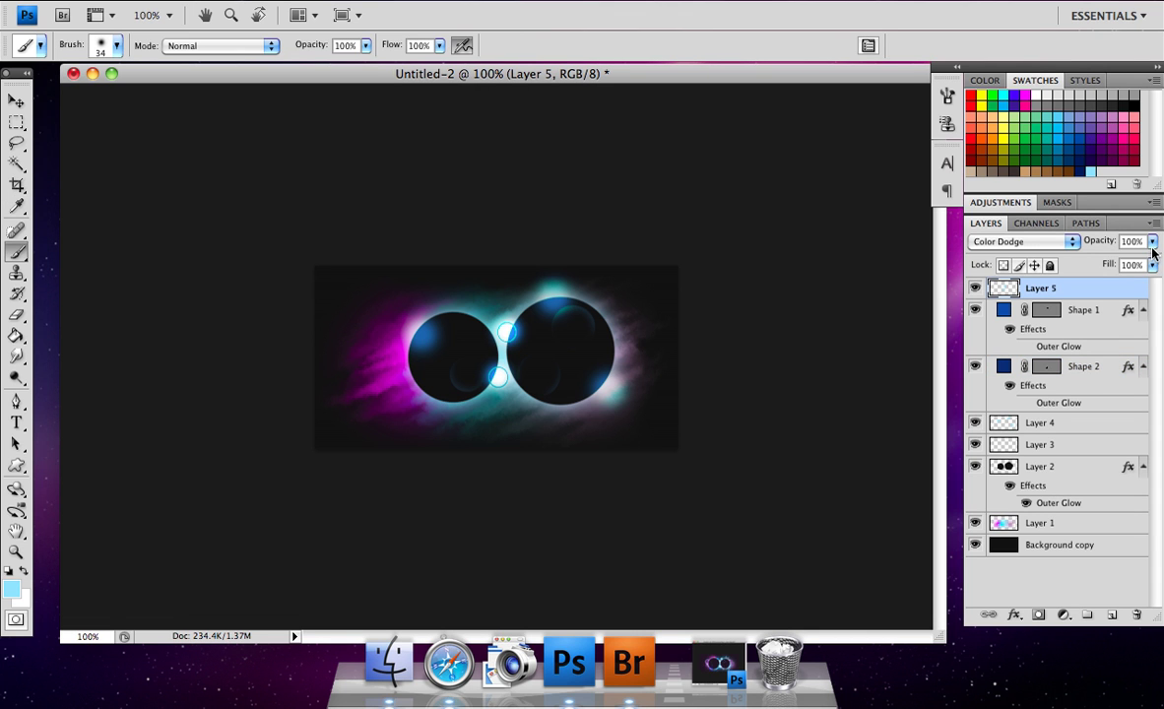
left_click_drag(1153, 242, 1113, 264)
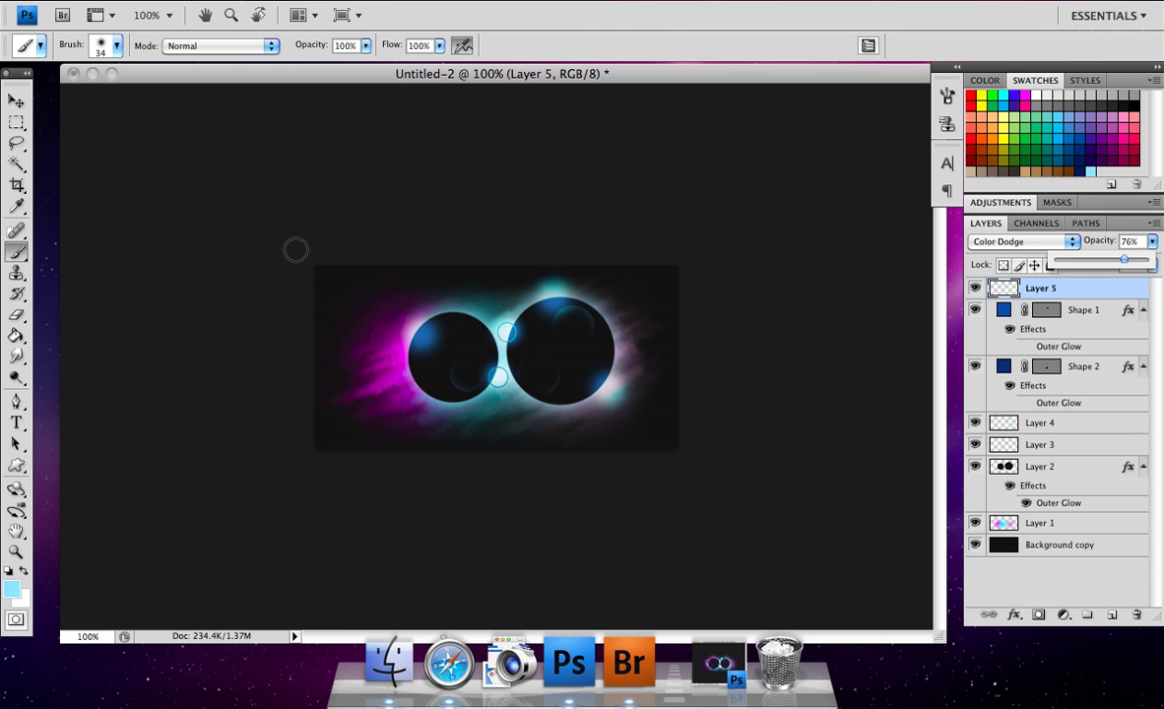
left_click(116, 45)
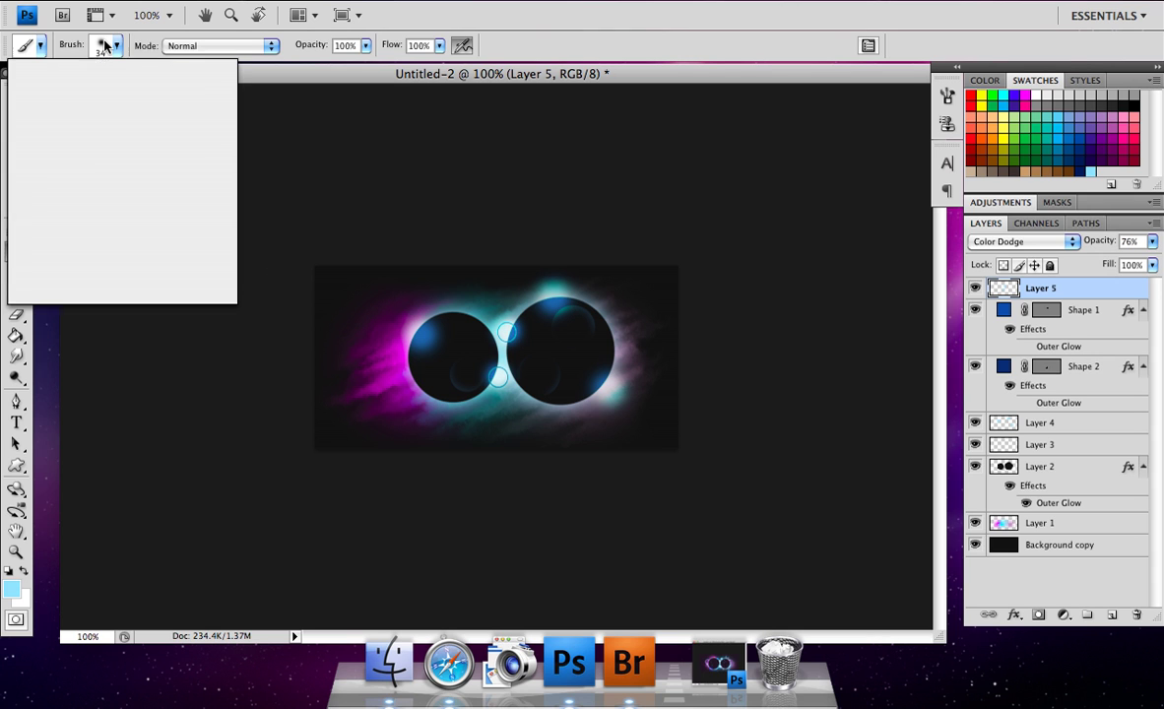
key("Escape")
left_click(16, 465)
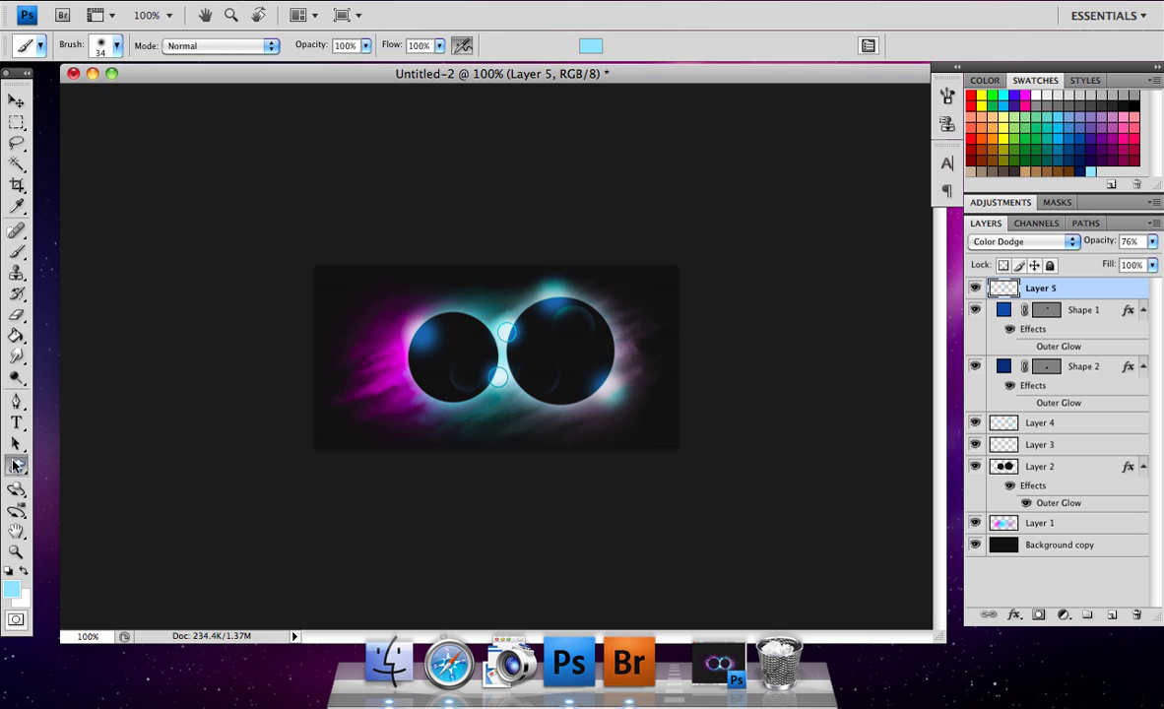
left_click(363, 45)
mouse_move(426, 128)
left_mouse_down()
mouse_move(426, 154)
mouse_move(428, 121)
mouse_move(431, 135)
left_mouse_up()
Draw a small white globe on a new layer below Layer 2, under the circles' meeting point
left_click(287, 133)
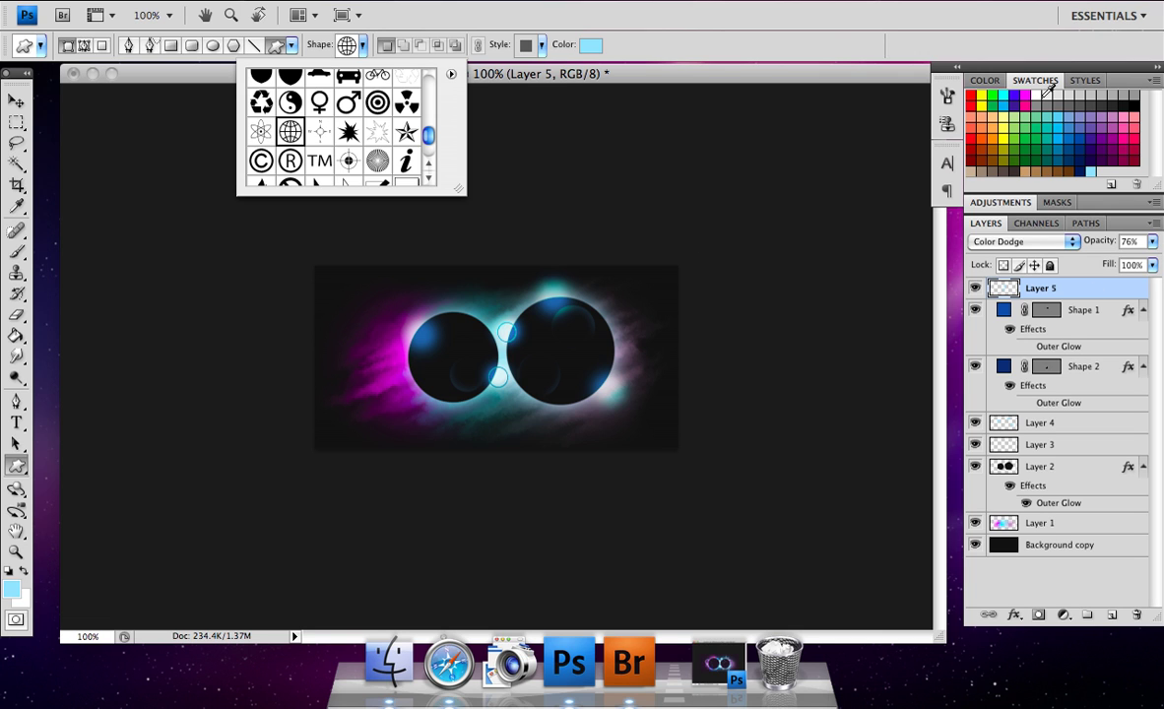
left_click(1045, 94)
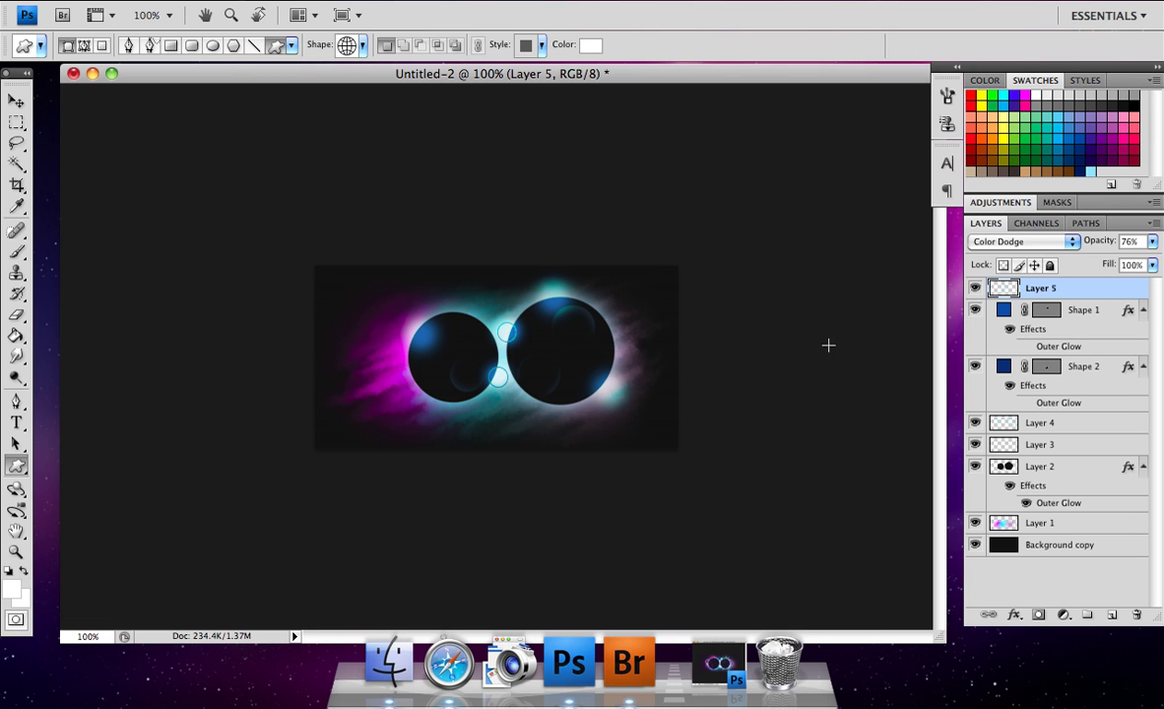
left_click(977, 287)
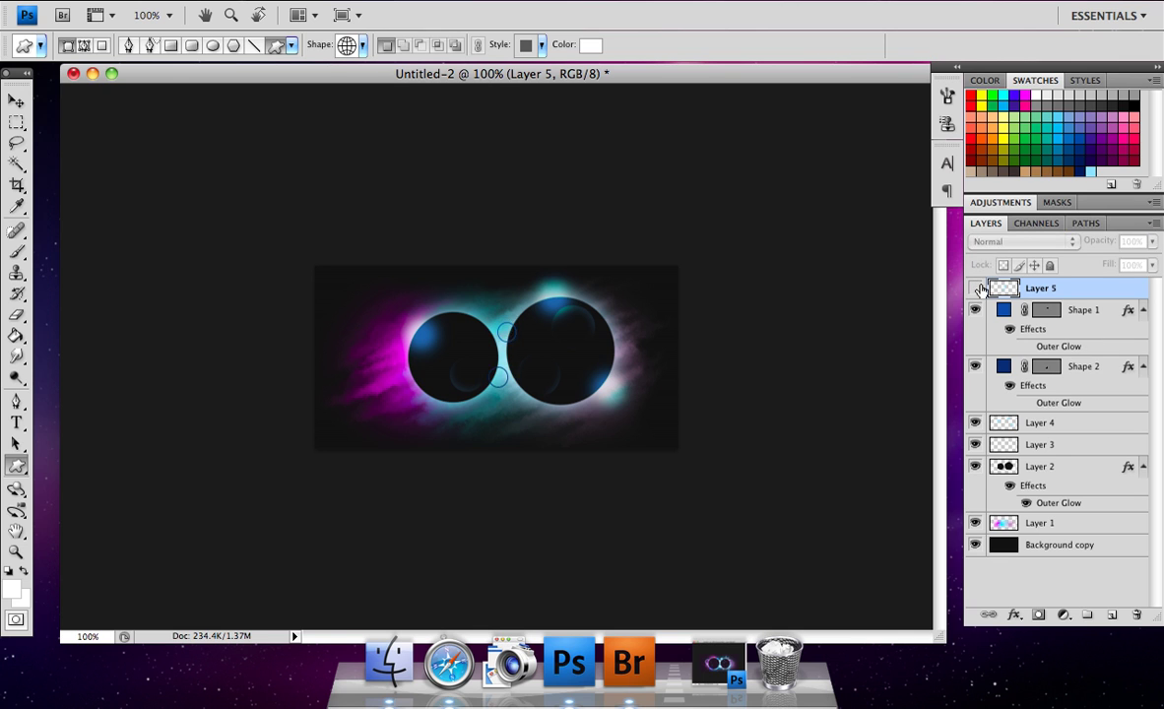
left_click(977, 288)
left_click(1112, 615)
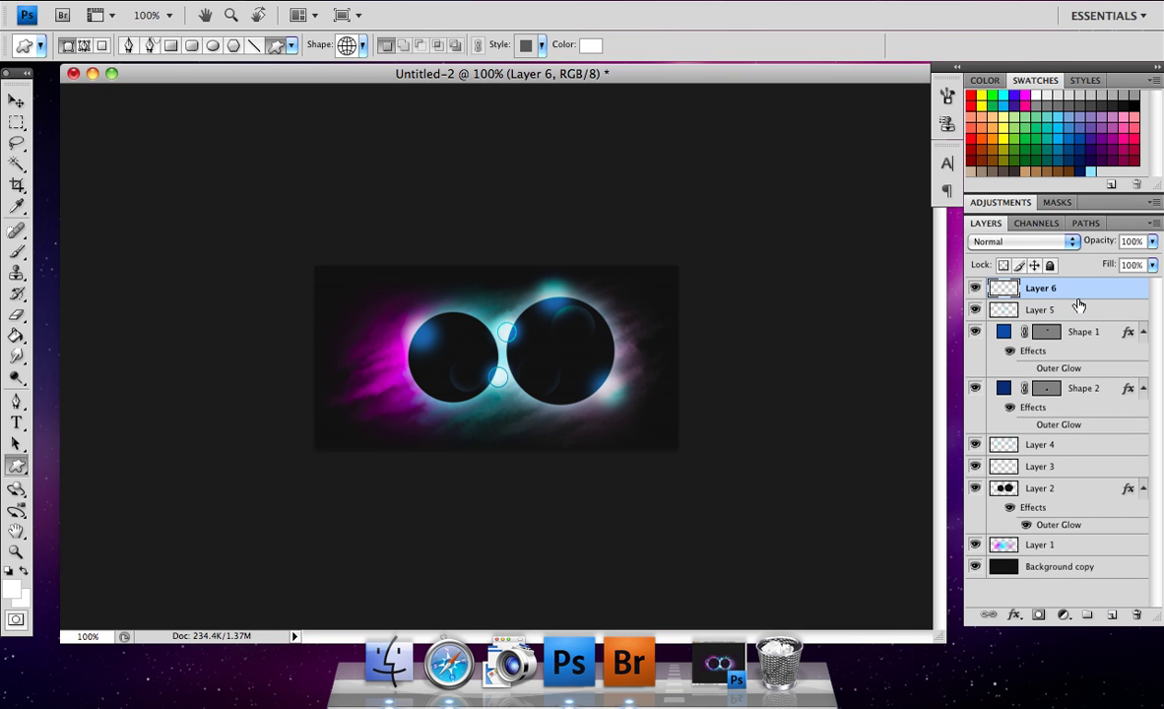
left_click_drag(1085, 290, 1064, 532)
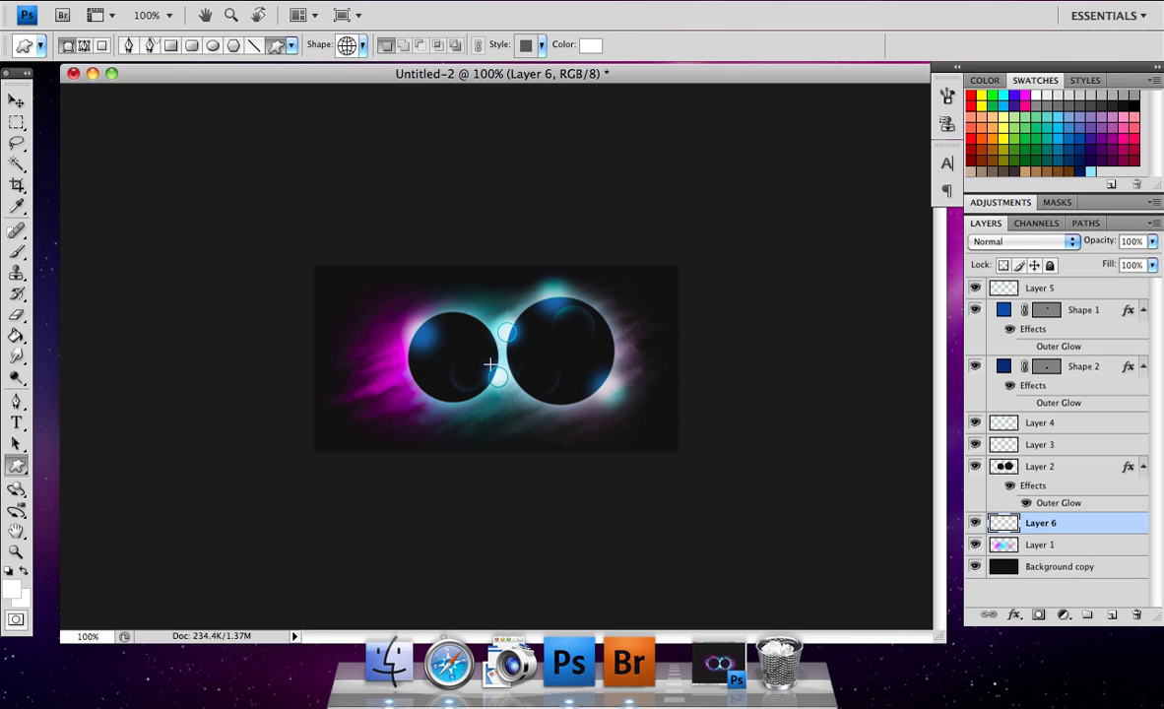
left_click_drag(514, 380, 522, 388)
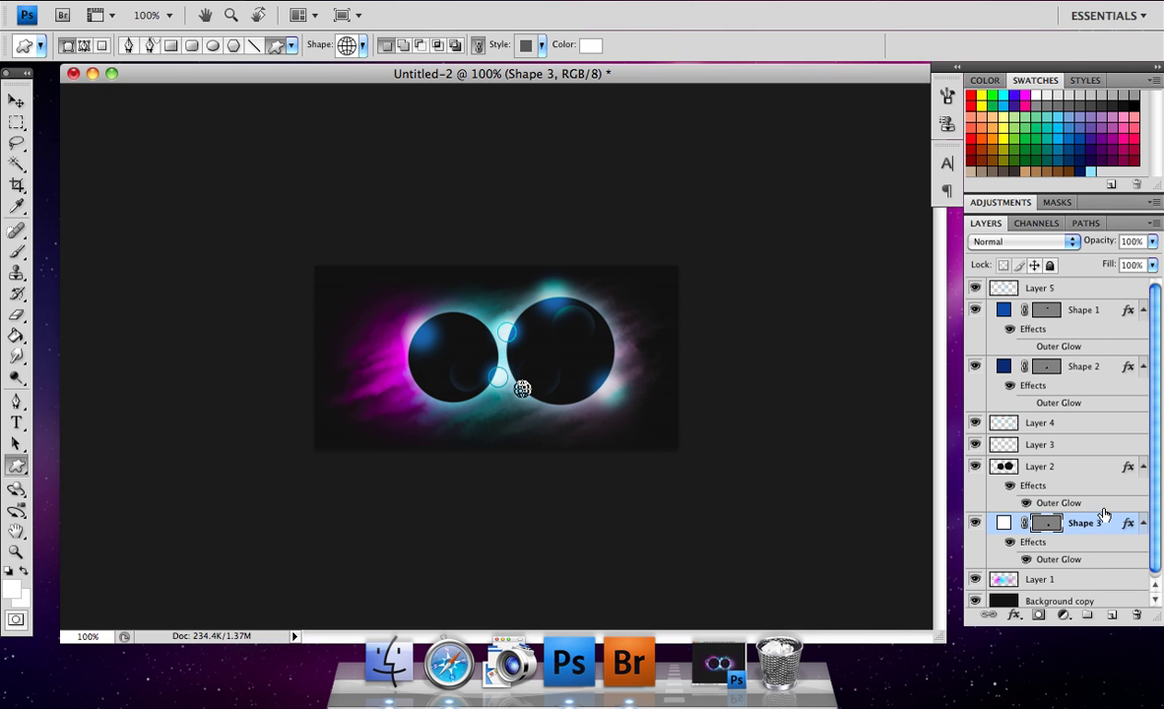
Nudge the two circles on Layer 2 slightly up and right, then select Shape 3
left_click(1074, 471)
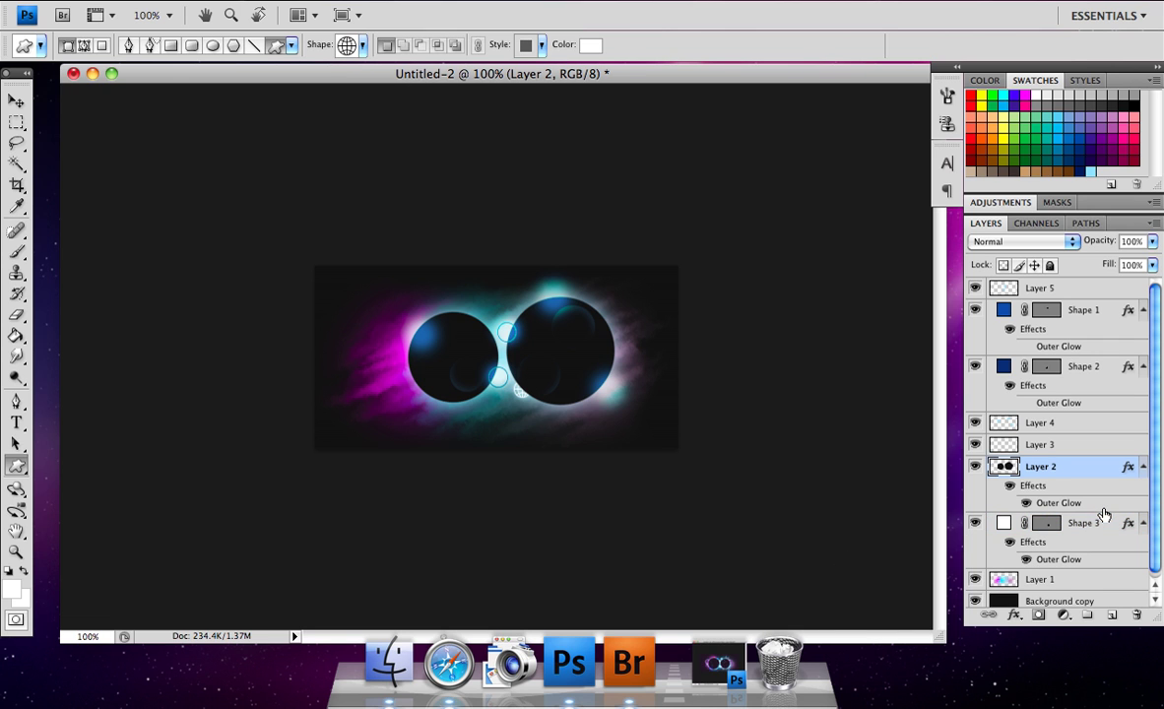
left_click(17, 100)
left_click_drag(540, 366, 576, 398)
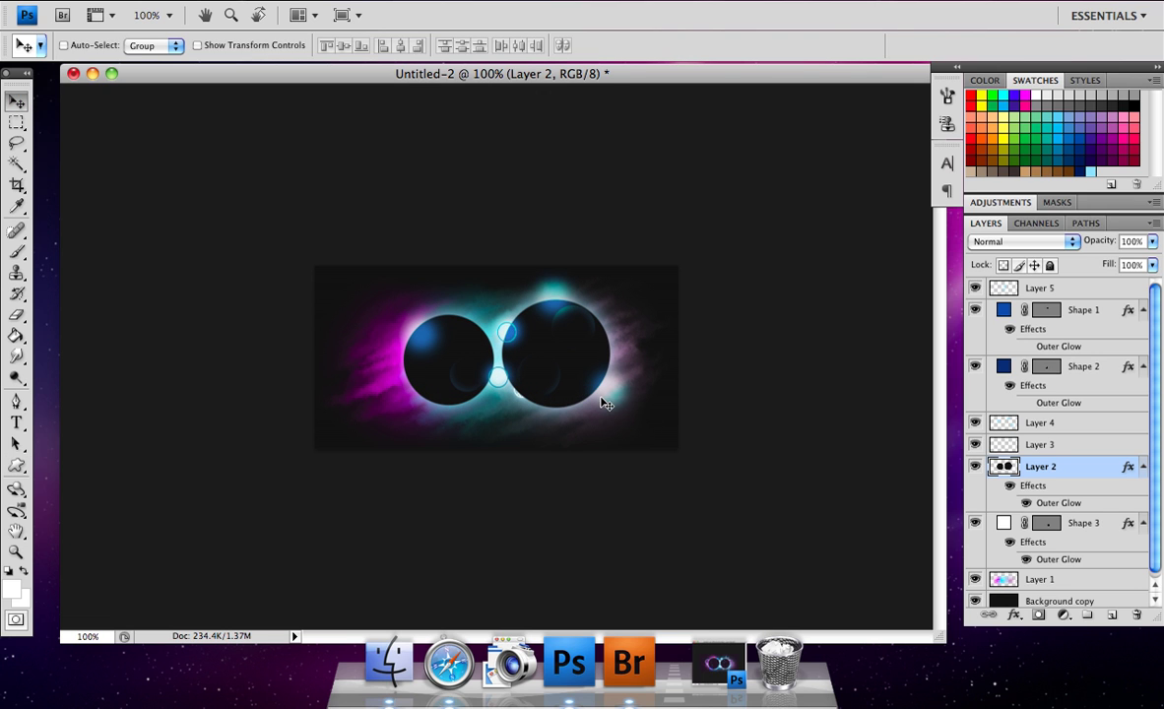
left_click_drag(577, 398, 581, 398)
left_click(522, 388, "ctrl")
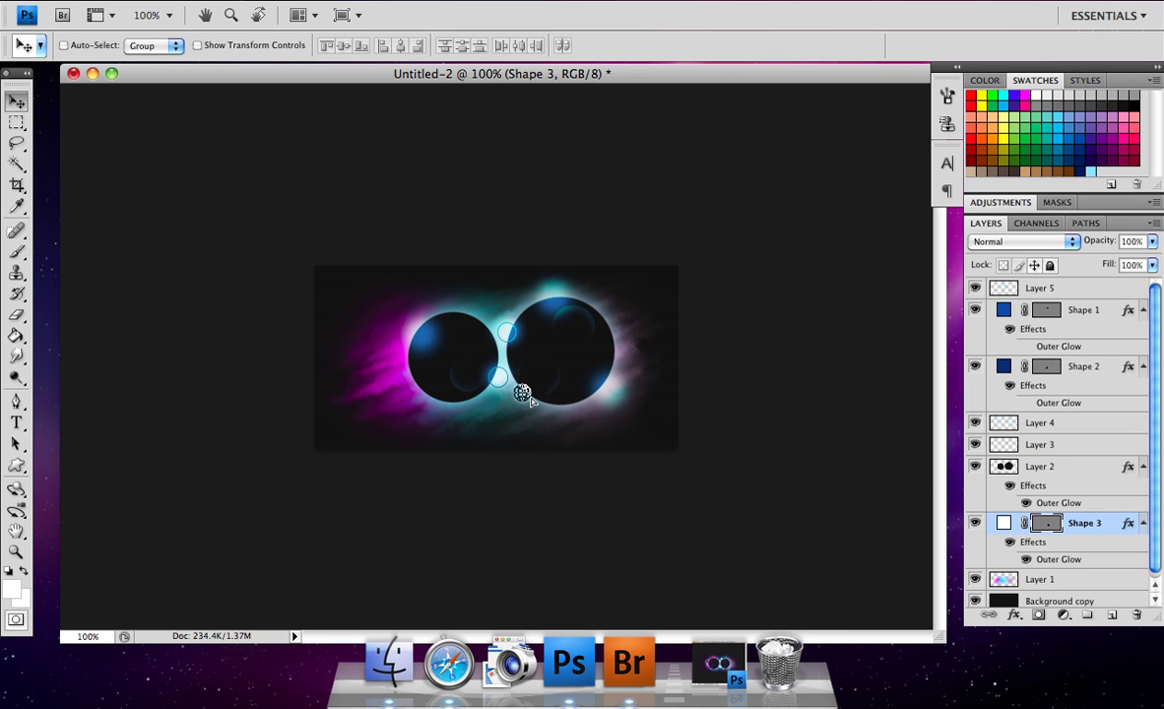
Lower the globe layer Shape 3's opacity to 56%
left_click(1070, 582)
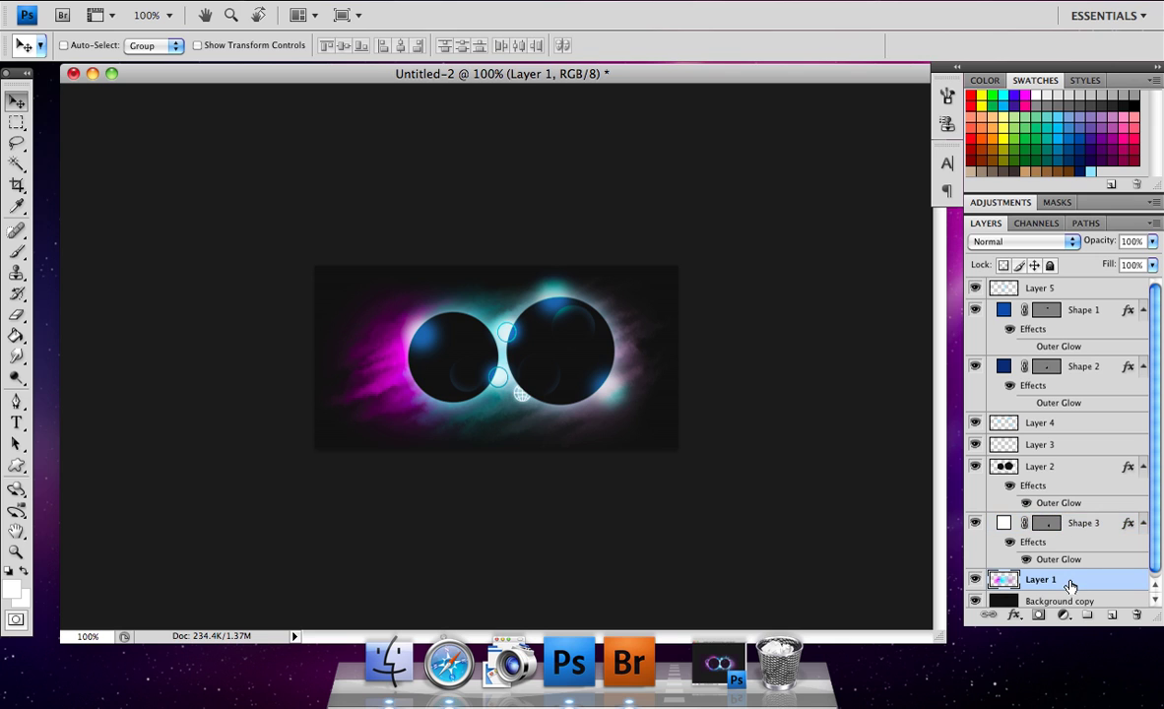
left_click(993, 516)
left_click(1152, 241)
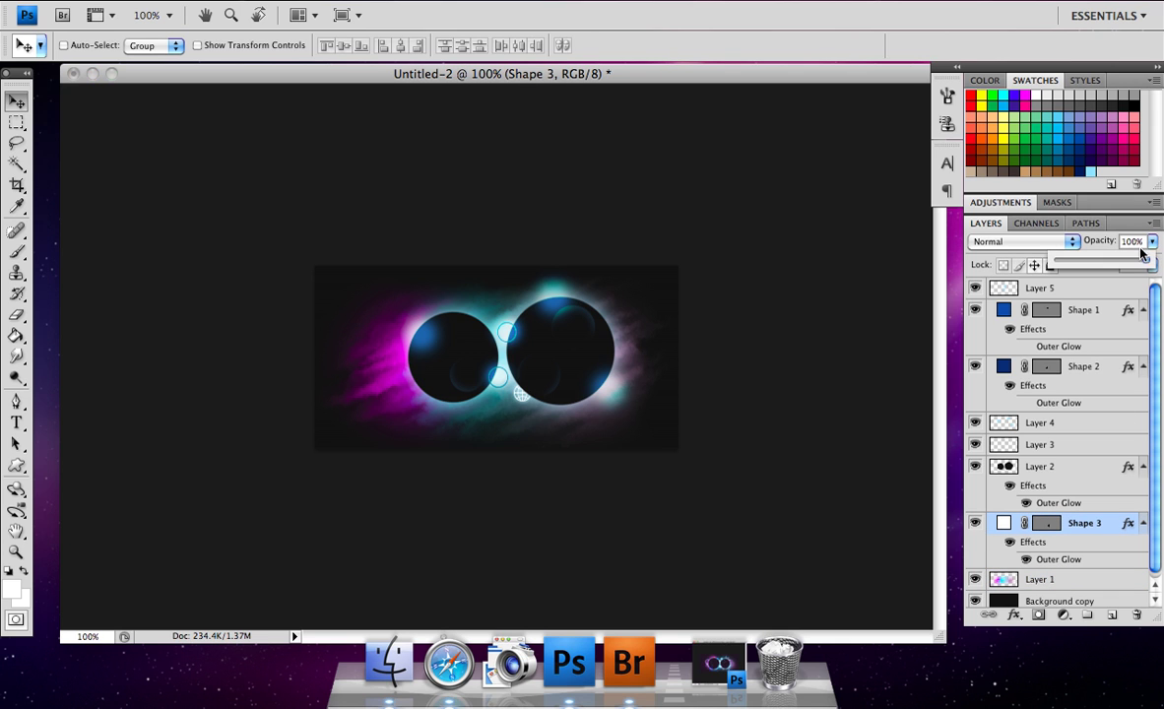
left_click_drag(1148, 261, 1107, 263)
Duplicate the globe with Ctrl+J and move the copy up and to the left
left_click(520, 394)
key("ctrl+j")
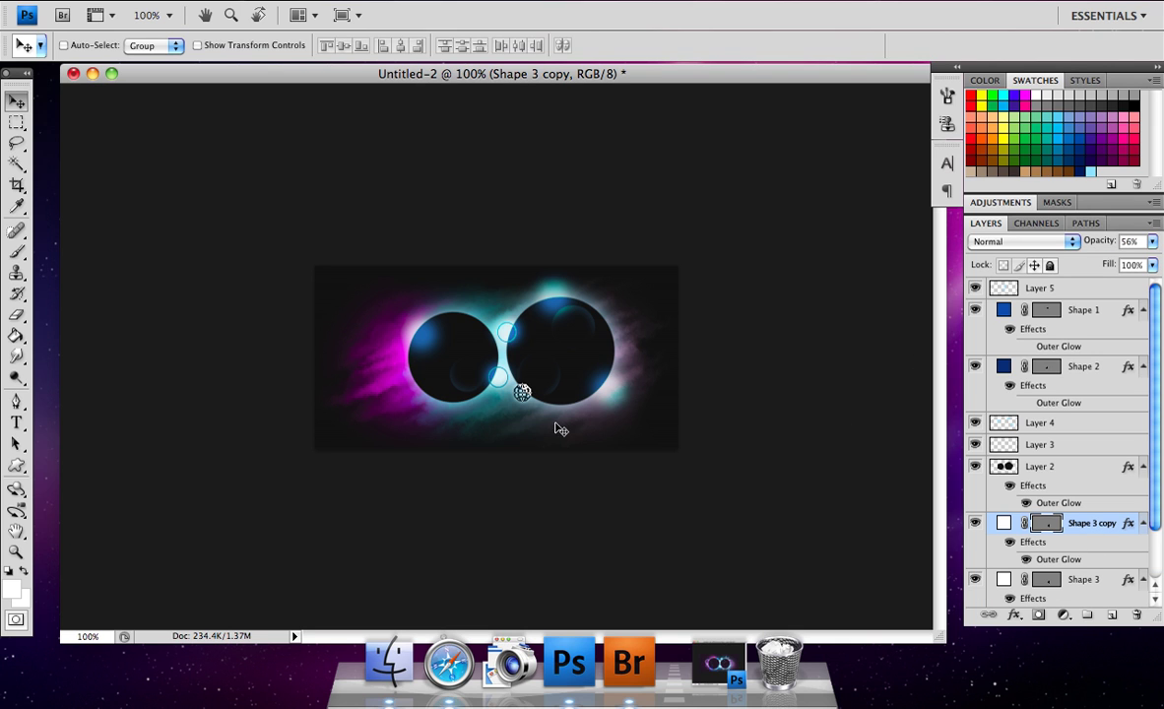
left_click_drag(520, 378, 508, 335)
left_click(1089, 480)
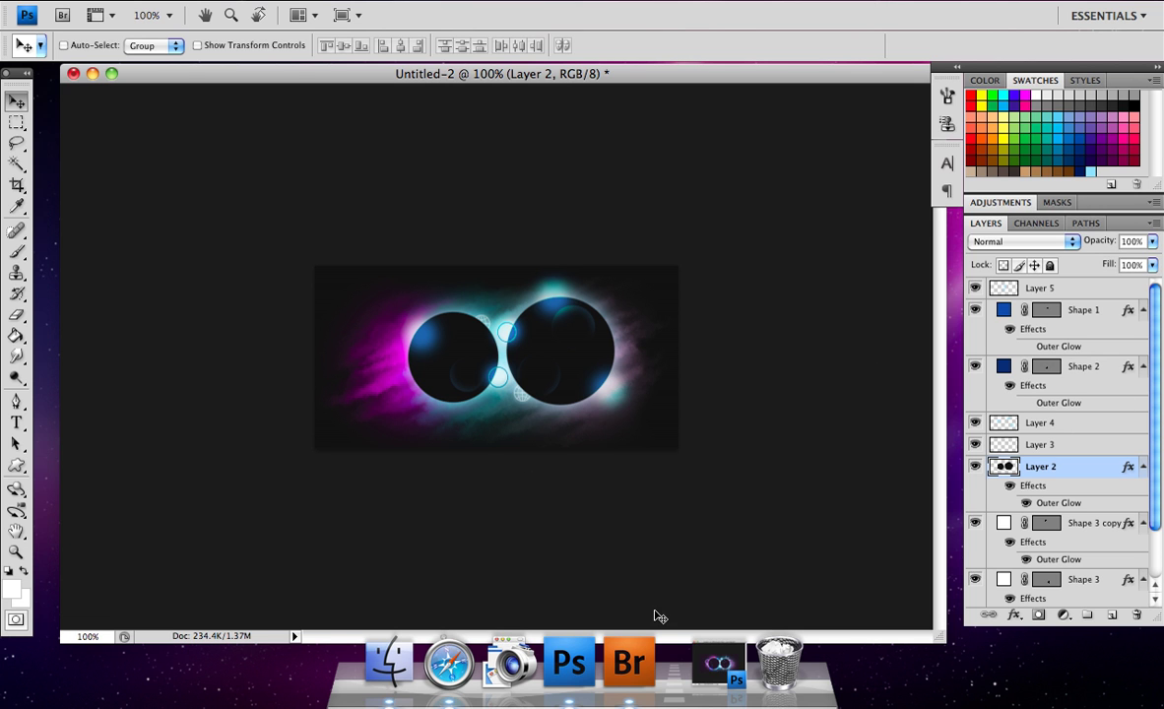
In Bridge, preview the hybrid1–hybrid5 bubble textures and VFX.png on the Desktop
left_click(628, 661)
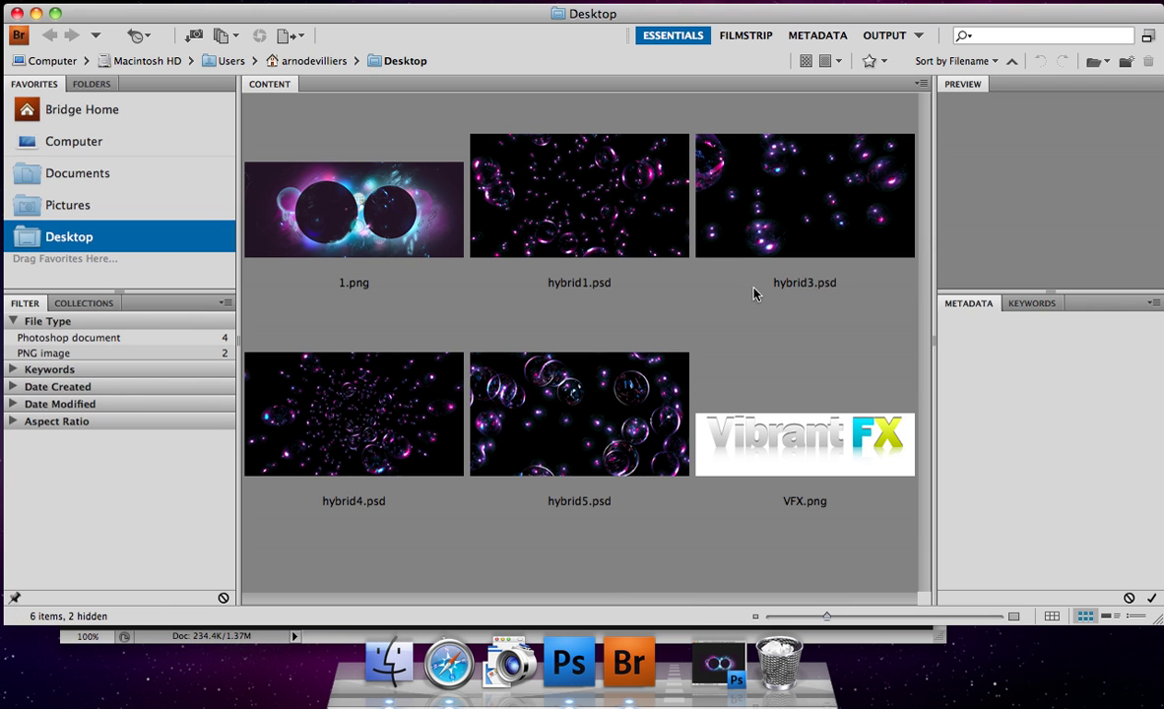
left_click(765, 249)
left_click(486, 360)
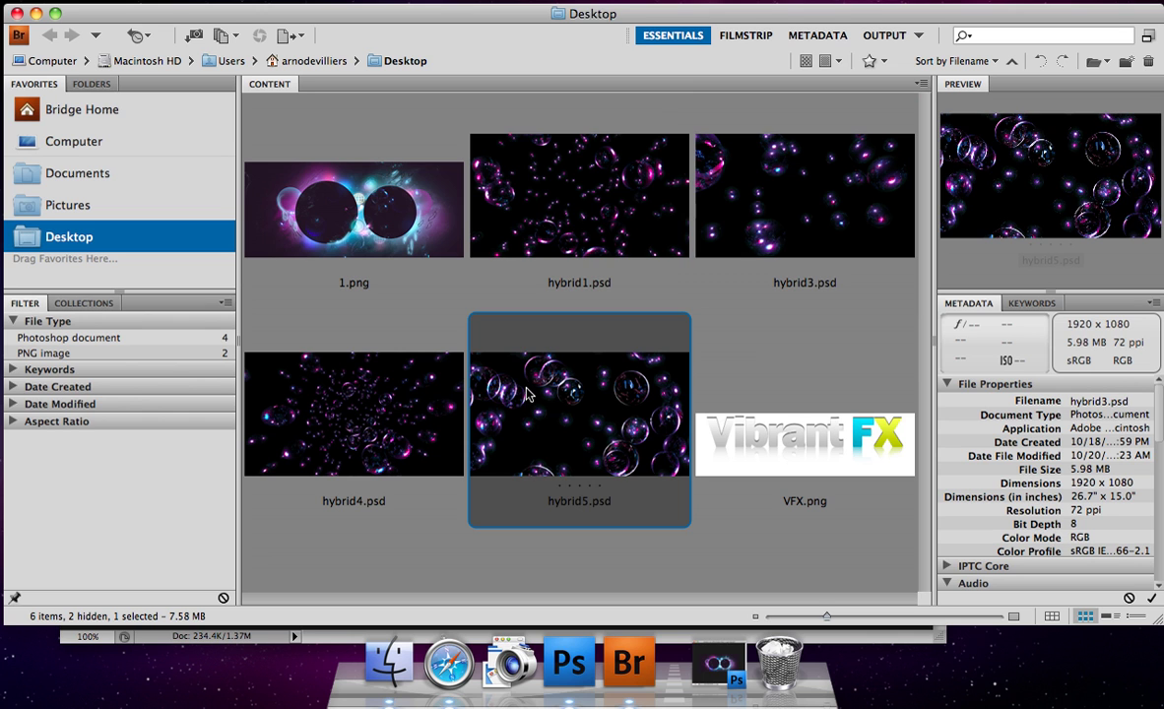
left_click(558, 213)
key("Right")
left_click(603, 356)
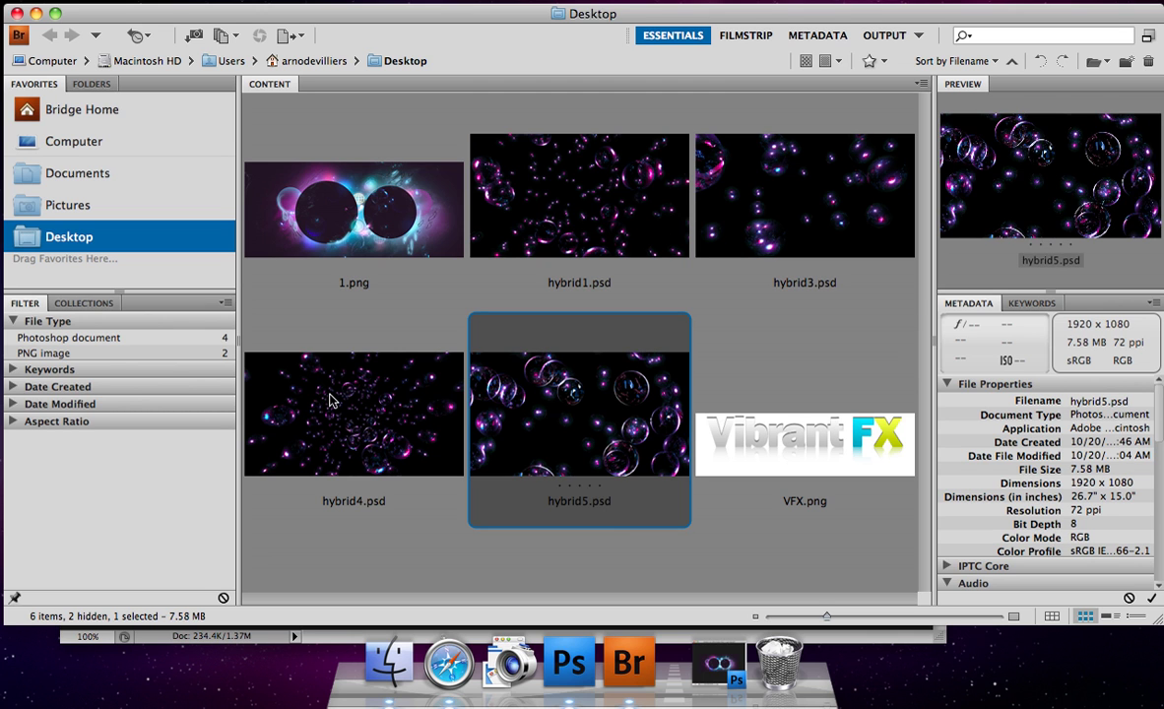
left_click(415, 359)
key("Right")
left_click(839, 252)
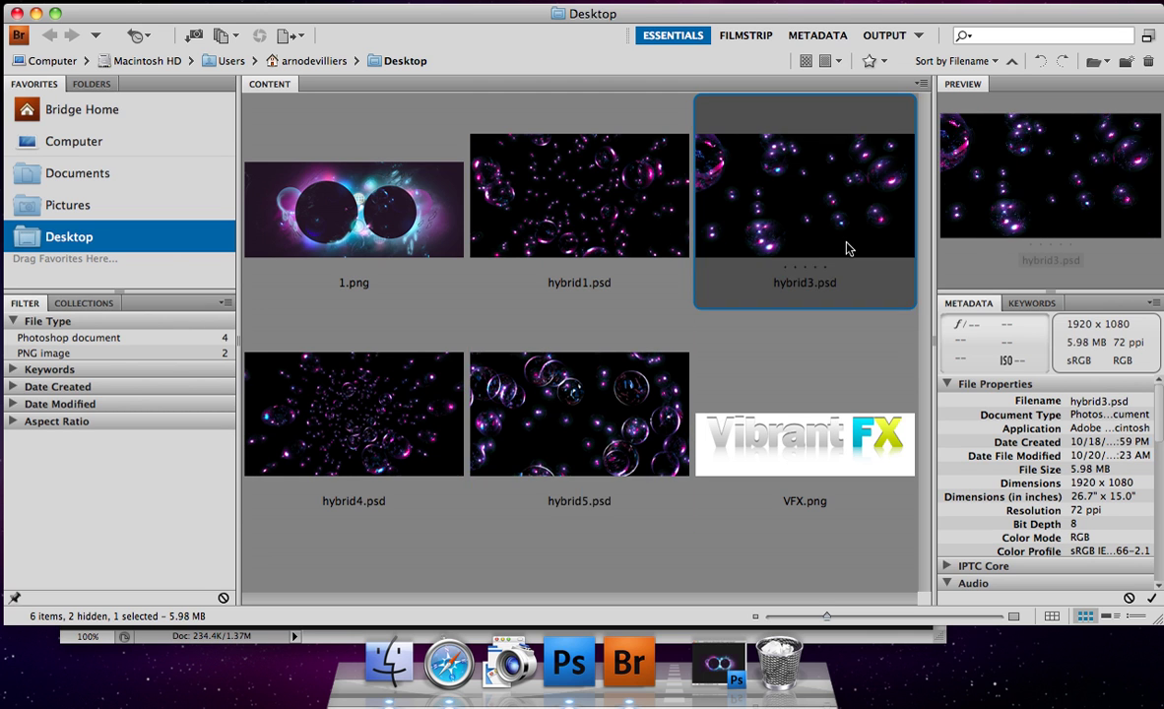
left_click(483, 374)
left_click(782, 478)
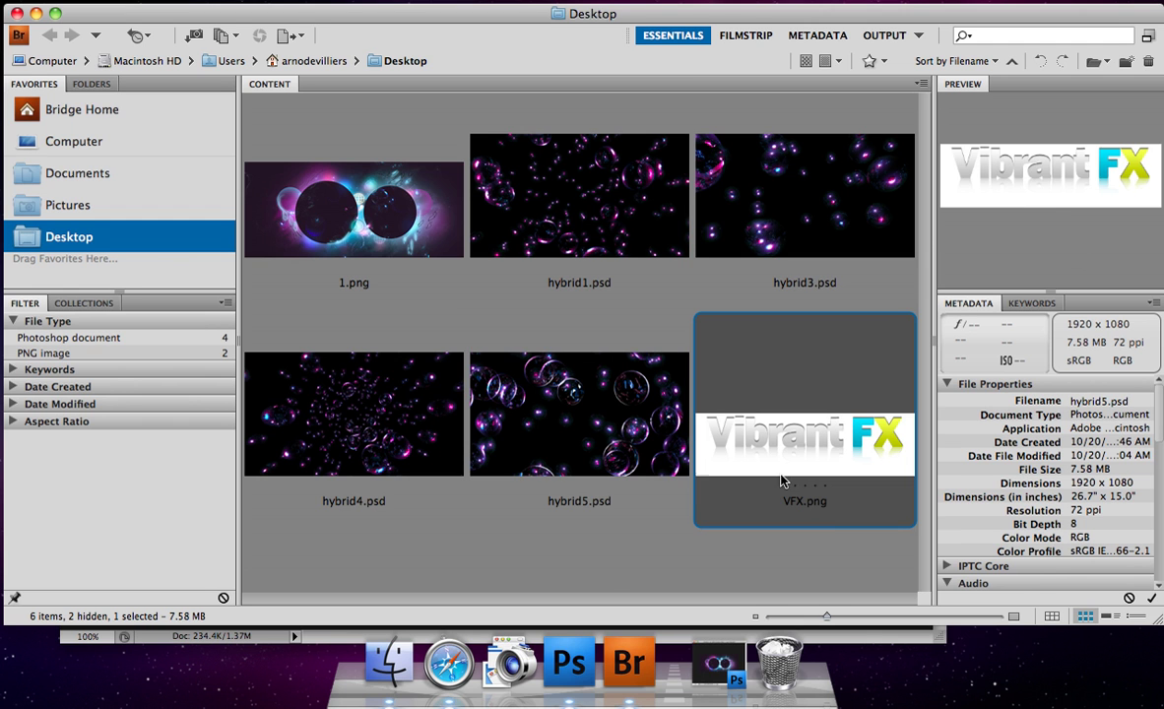
key("Left")
Open hybrid3.psd and drag its bubbles into the banner as Layer 6
double_click(803, 208)
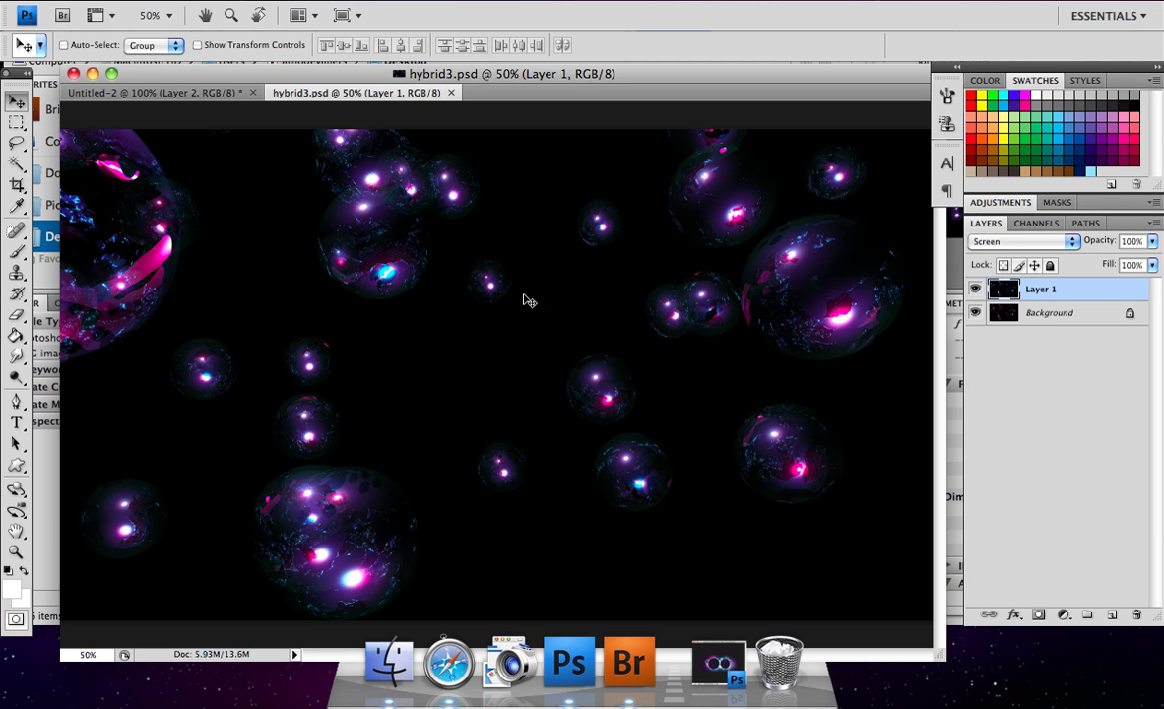
left_click_drag(394, 91, 487, 182)
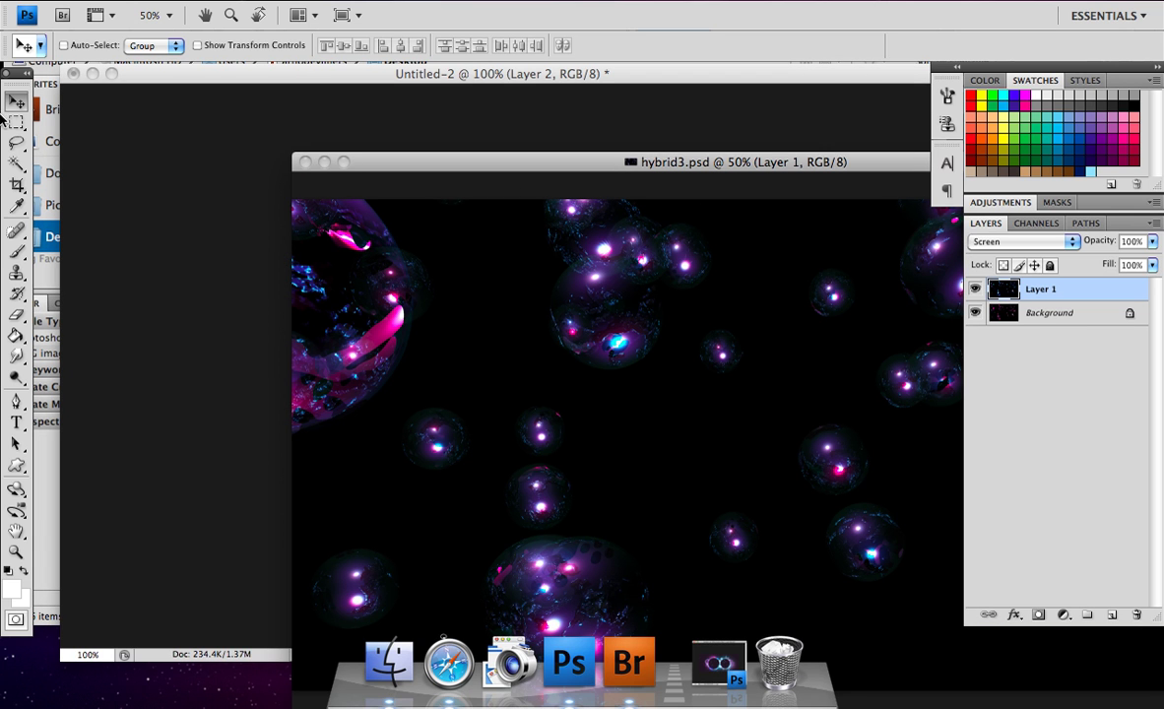
left_click_drag(540, 331, 176, 231)
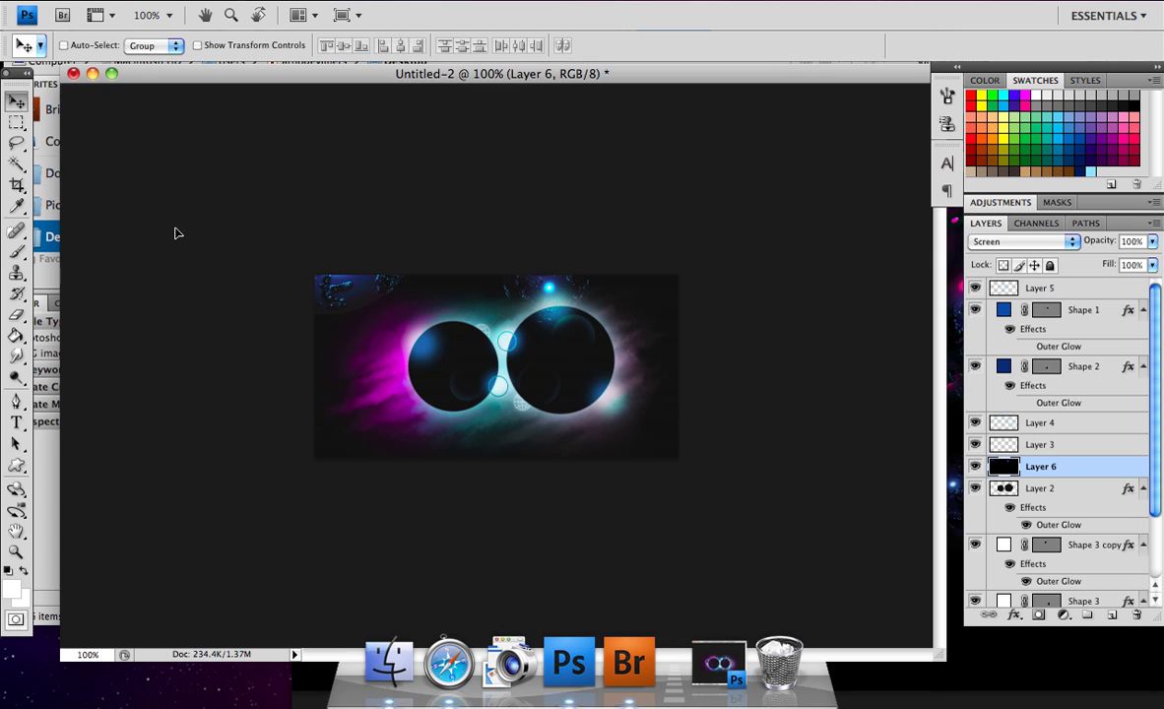
left_click_drag(499, 417, 487, 421)
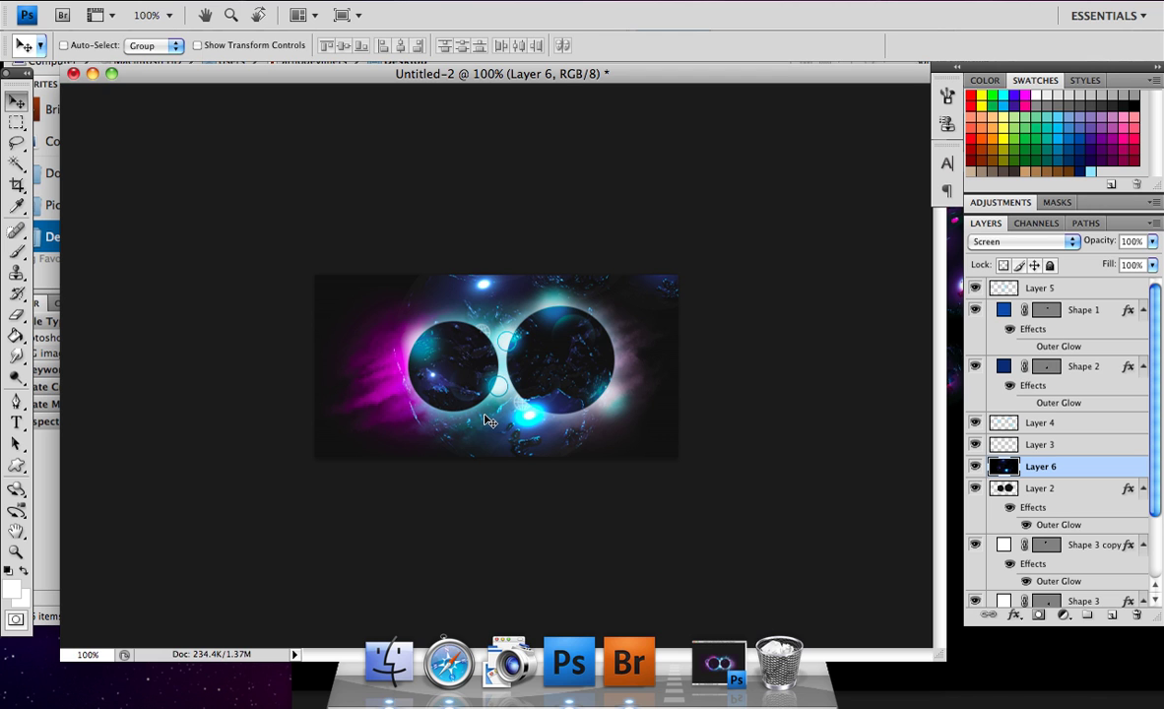
Free-transform Layer 6 down to about 63.9% and centre it over the two circles
key("super+t")
left_click_drag(461, 372, 620, 255)
left_click_drag(703, 166, 809, 281)
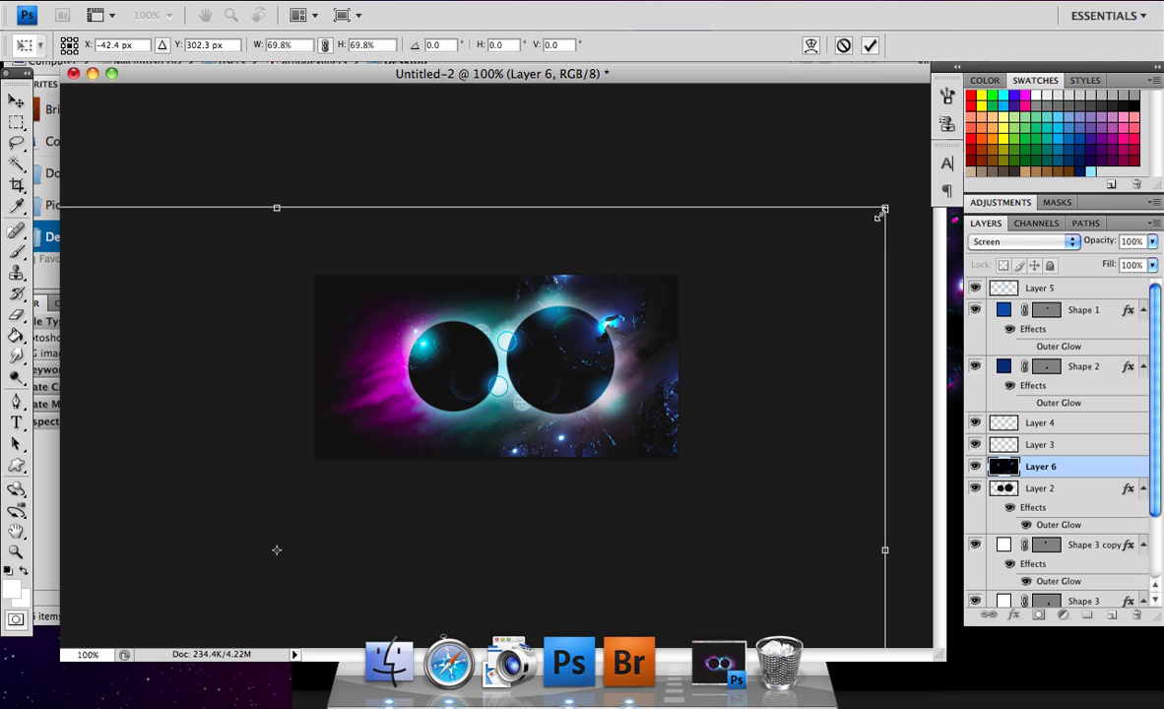
left_click_drag(886, 208, 535, 404)
left_click_drag(343, 545, 717, 358)
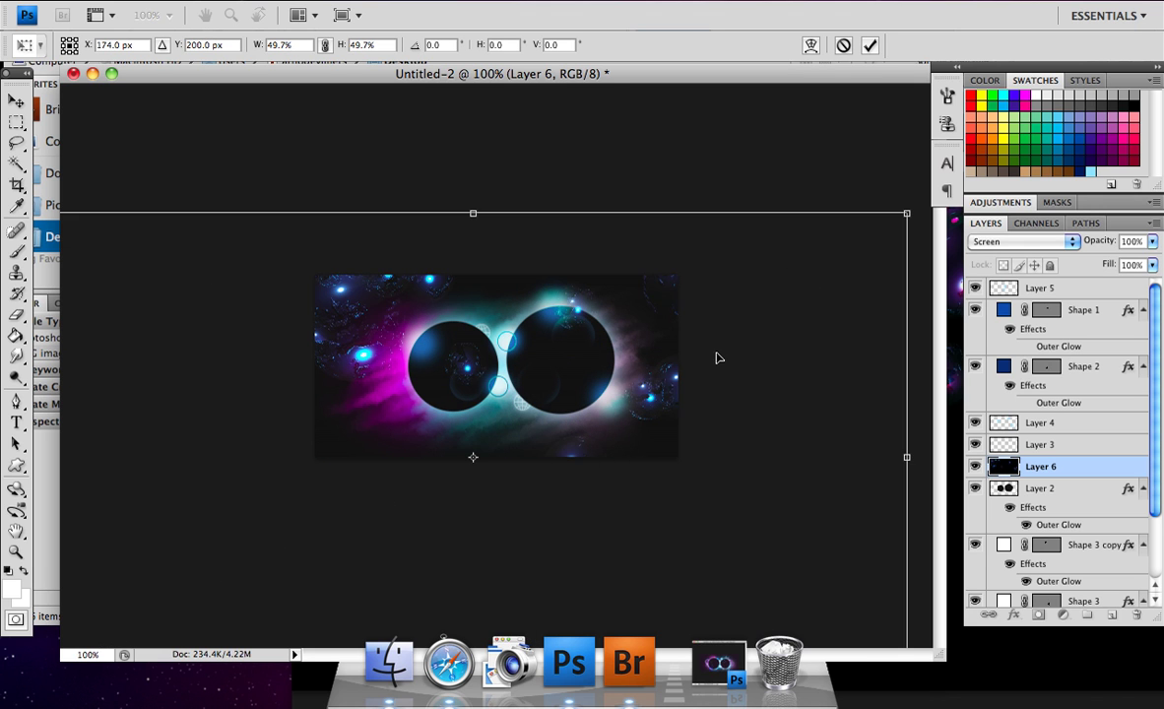
left_click_drag(897, 216, 611, 423)
key("Return")
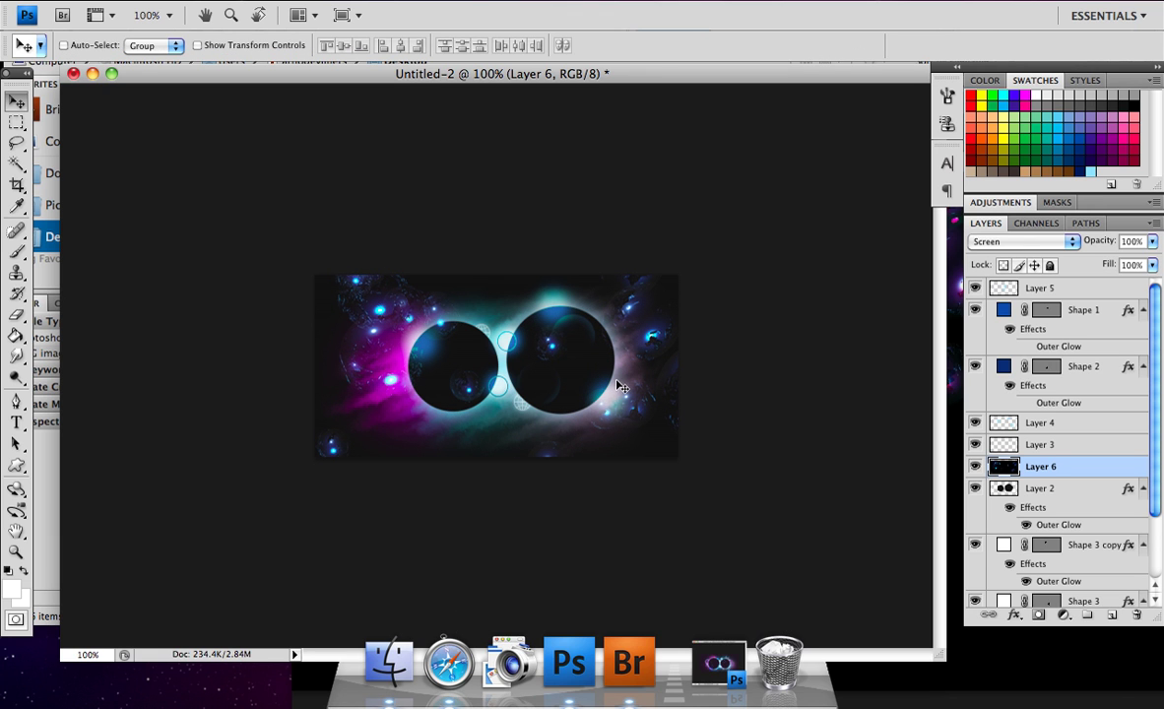
key("super+t")
left_click_drag(800, 275, 556, 398)
left_click_drag(418, 514, 559, 401)
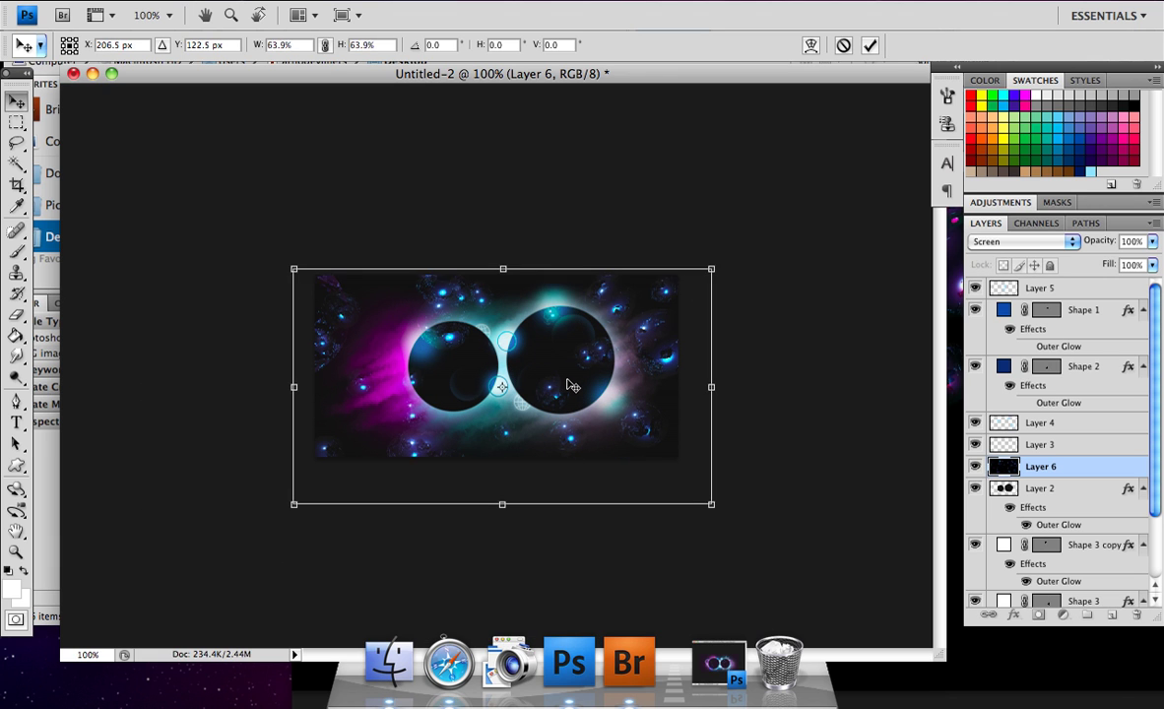
key("Return")
Set Layer 6 to Linear Dodge (Add) and move it to the top of the stack
left_click(1051, 248)
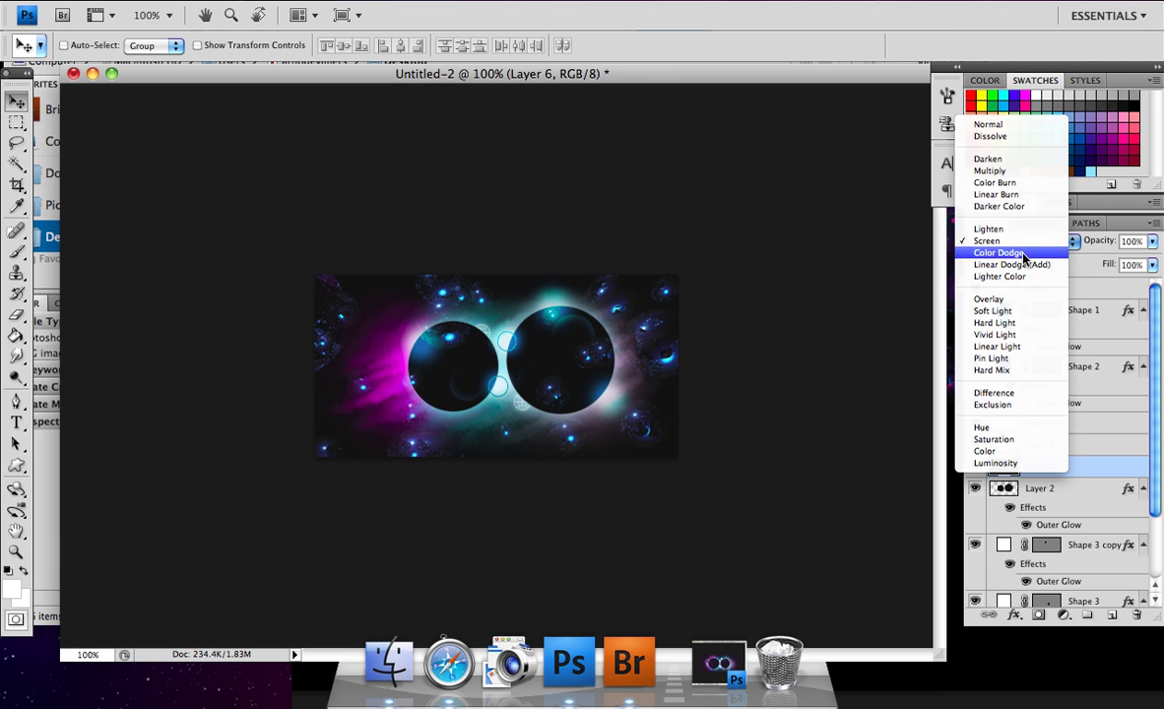
left_click(1028, 261)
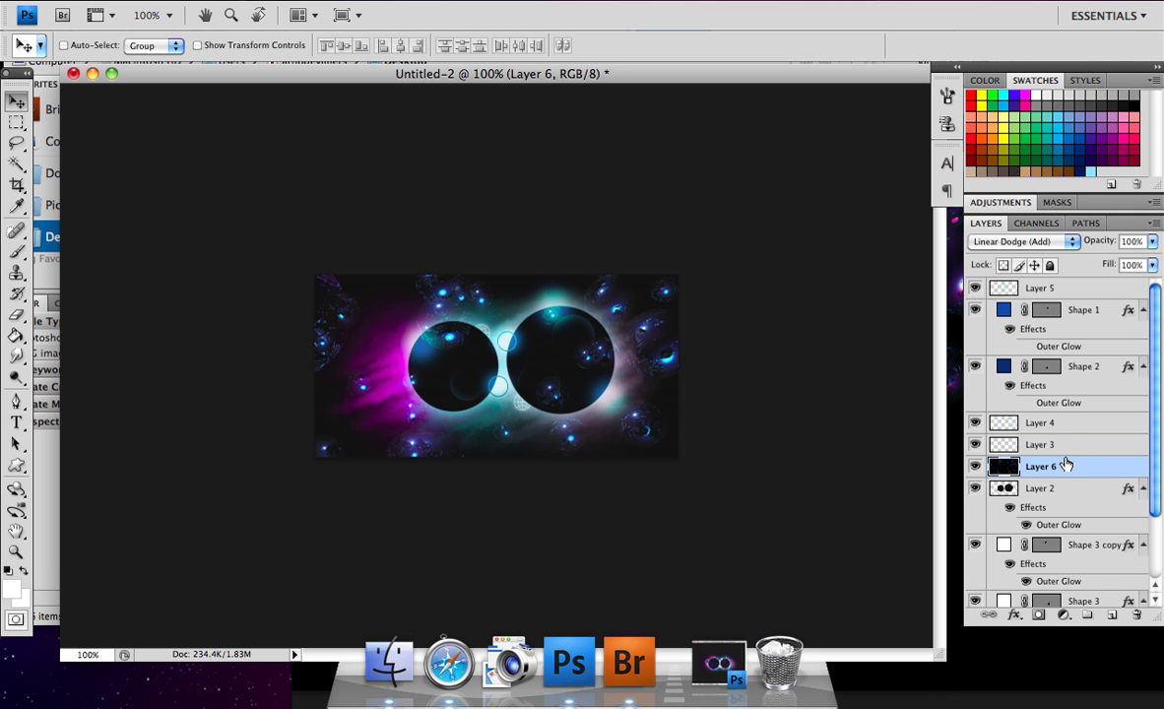
left_click_drag(1067, 464, 1044, 282)
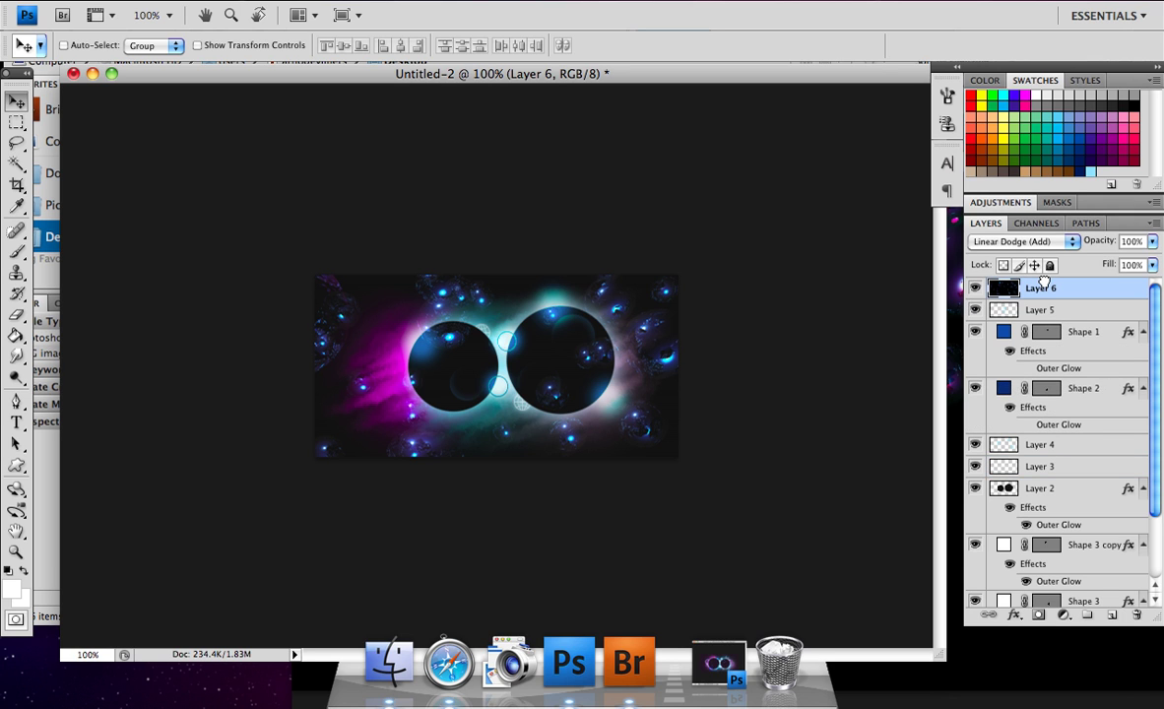
Erase Layer 6's top-right bubbles with a 100 px eraser
left_click(24, 310)
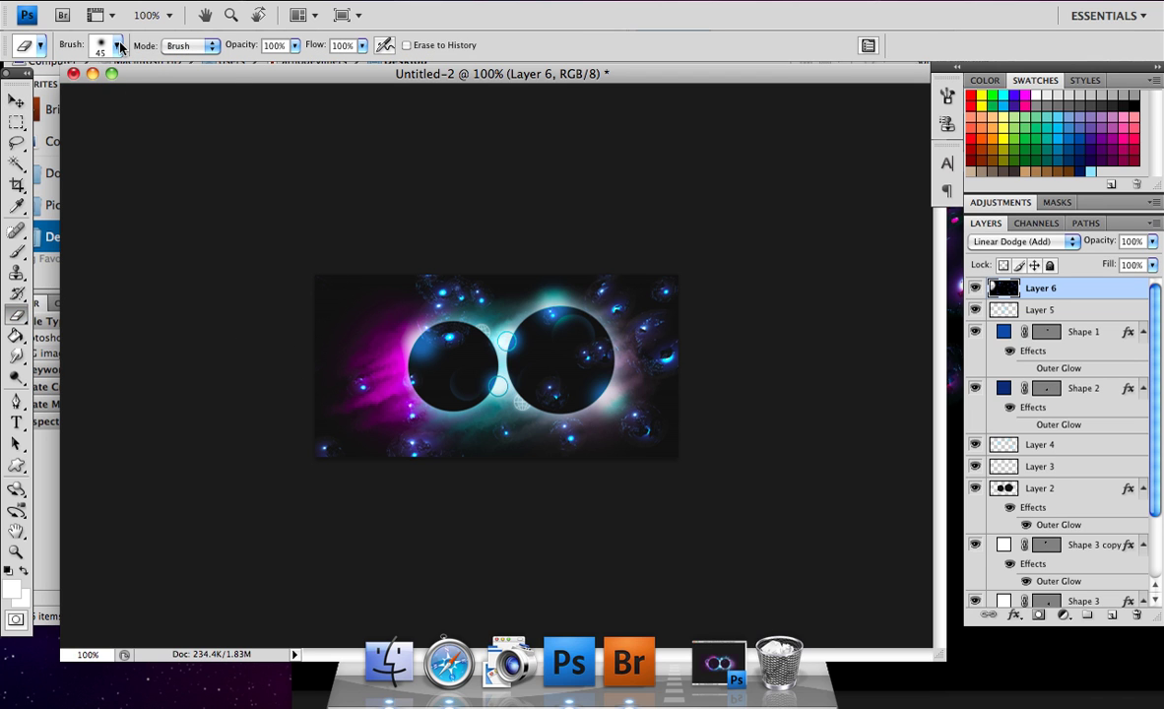
left_click(121, 47)
left_click(111, 212)
left_click(121, 194)
left_click(315, 370)
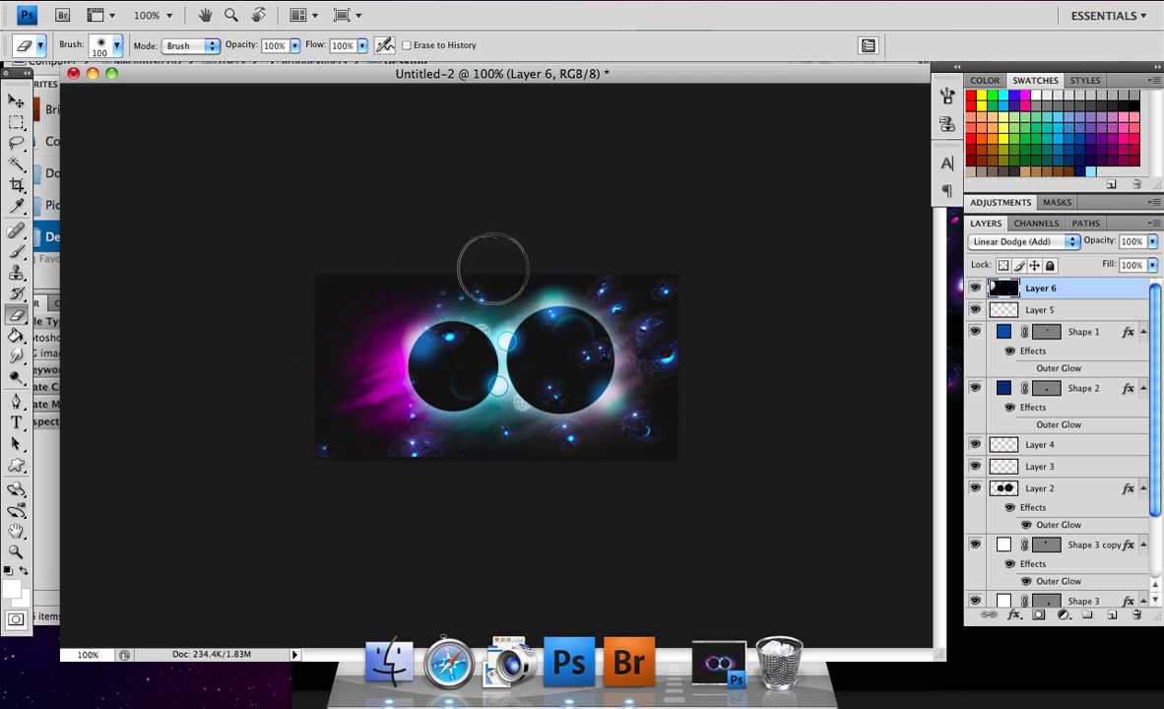
mouse_move(532, 231)
left_mouse_down()
mouse_move(663, 322)
mouse_move(694, 450)
mouse_move(606, 485)
mouse_move(447, 457)
mouse_move(701, 317)
mouse_move(507, 492)
mouse_move(492, 396)
mouse_move(600, 357)
left_mouse_up()
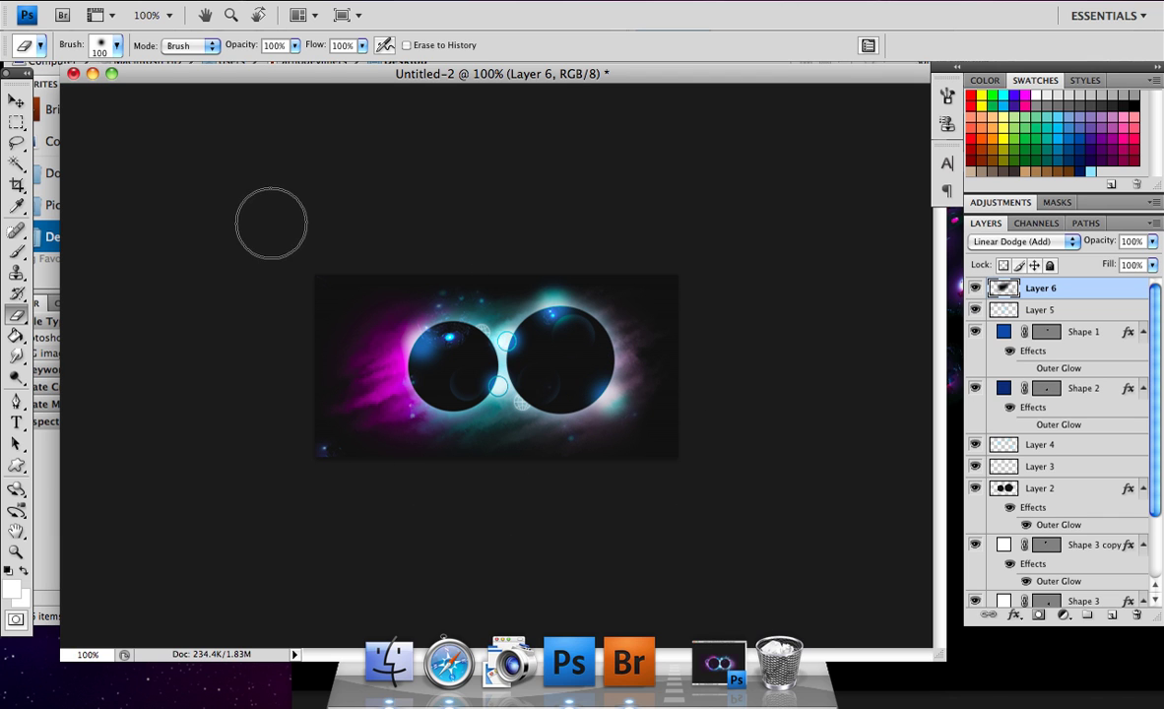
Open hybrid5.psd from Bridge in its own Photoshop window
left_click(143, 2)
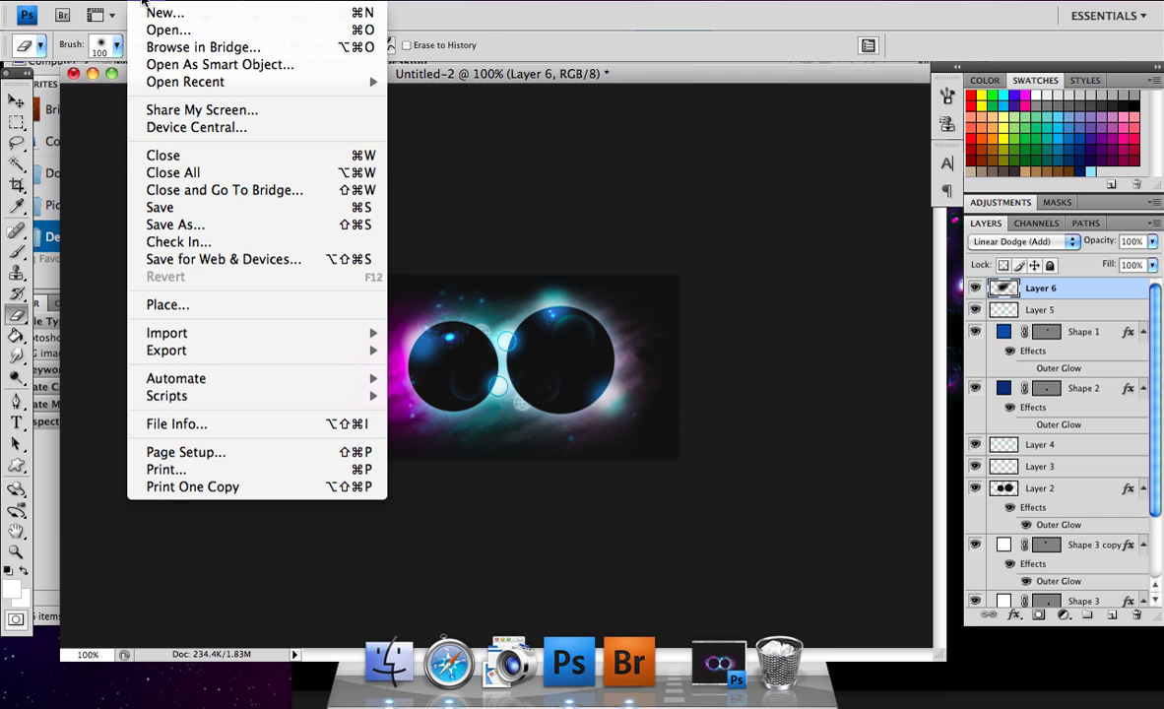
left_click(650, 648)
left_click(645, 424)
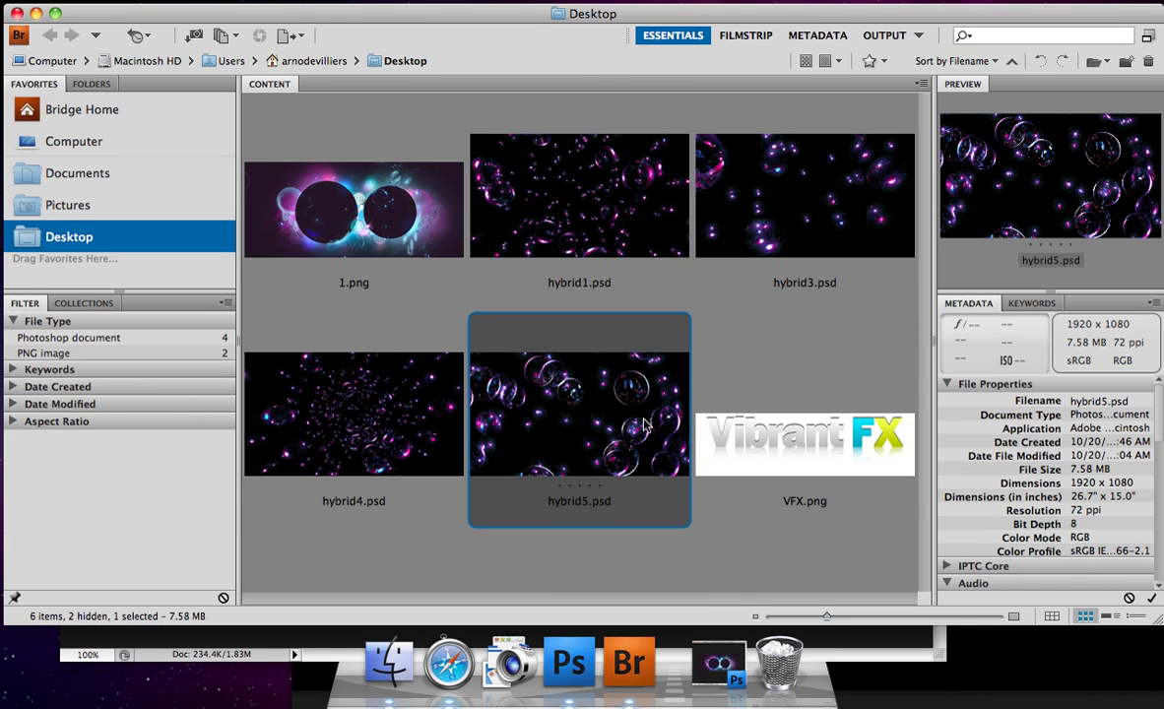
double_click(645, 423)
left_click_drag(332, 89, 335, 178)
Copy hybrid5's bubbles into Untitled-2 as Layer 7, scaled to about 25% and centred
key("v")
left_click_drag(485, 401, 252, 289)
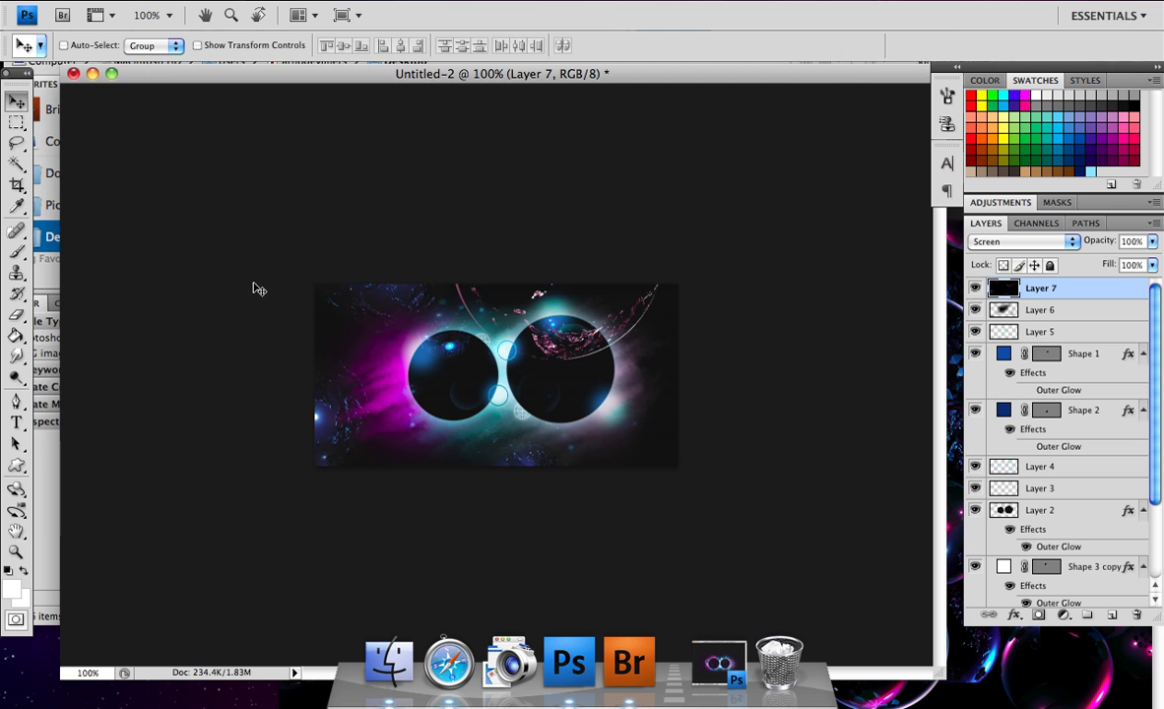
key("ctrl+t")
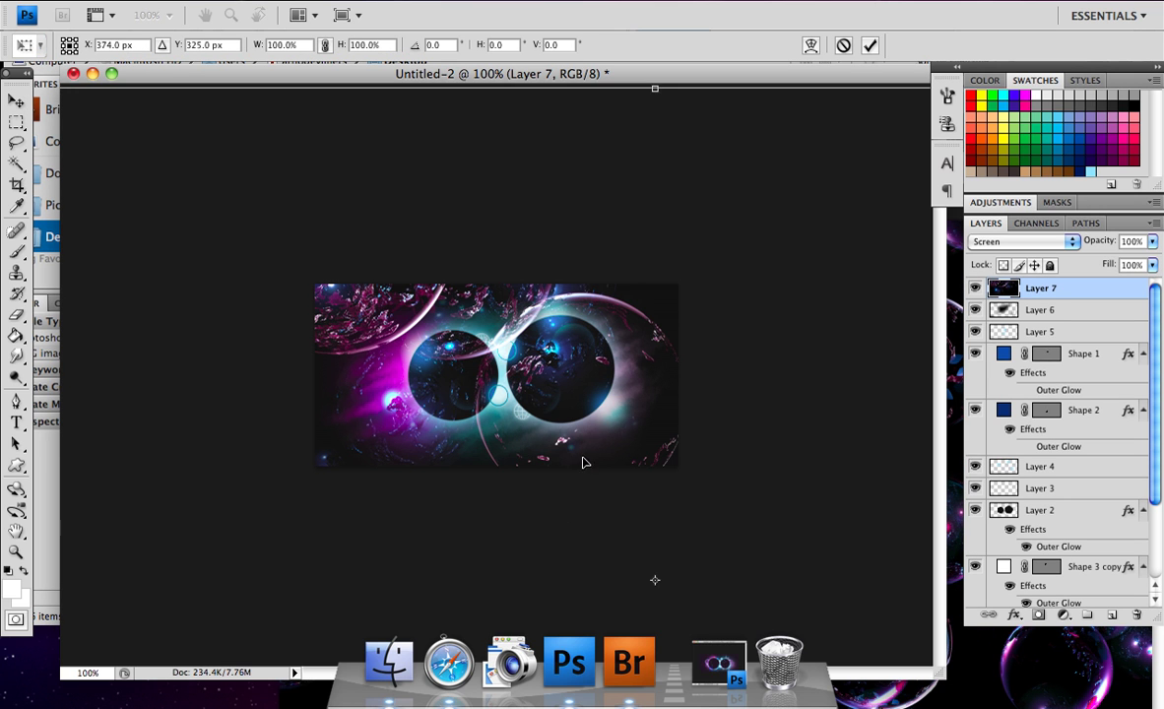
left_click_drag(585, 463, 634, 269)
left_click_drag(680, 224, 254, 425)
left_click_drag(123, 535, 448, 524)
left_click_drag(856, 293, 779, 270)
left_click_drag(591, 374, 532, 398)
key("Return")
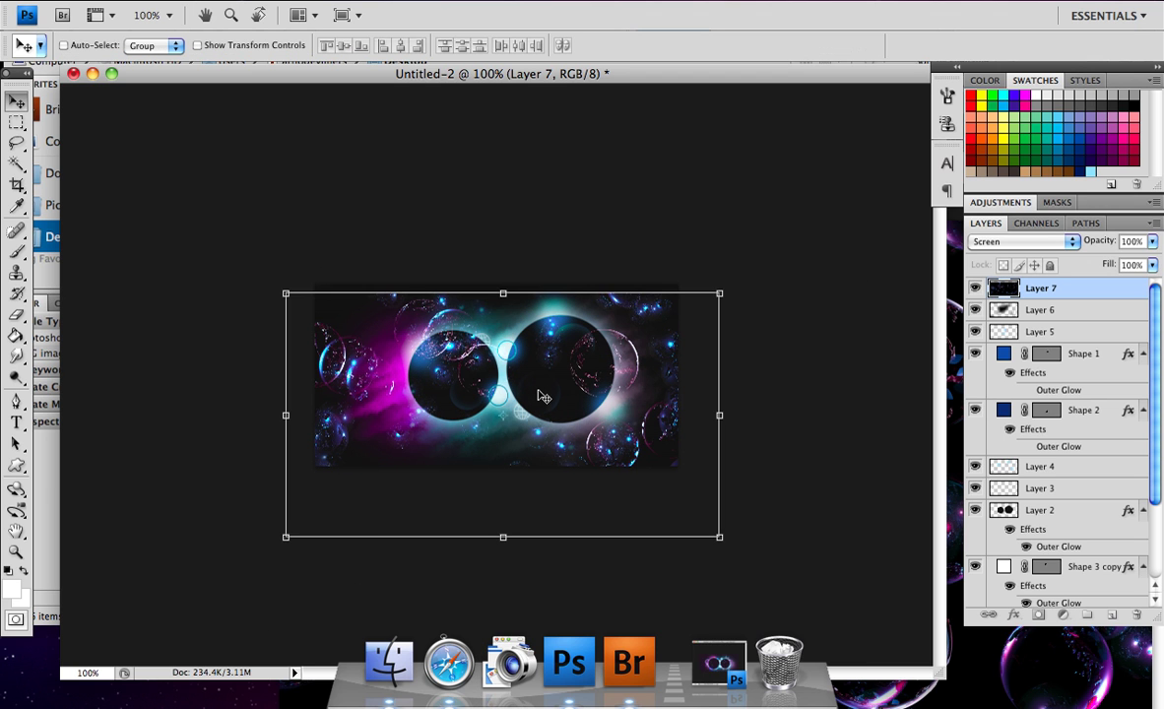
Set Layer 7 to Linear Dodge (Add) and erase its lower-left glow and larger bubbles
left_click(1029, 241)
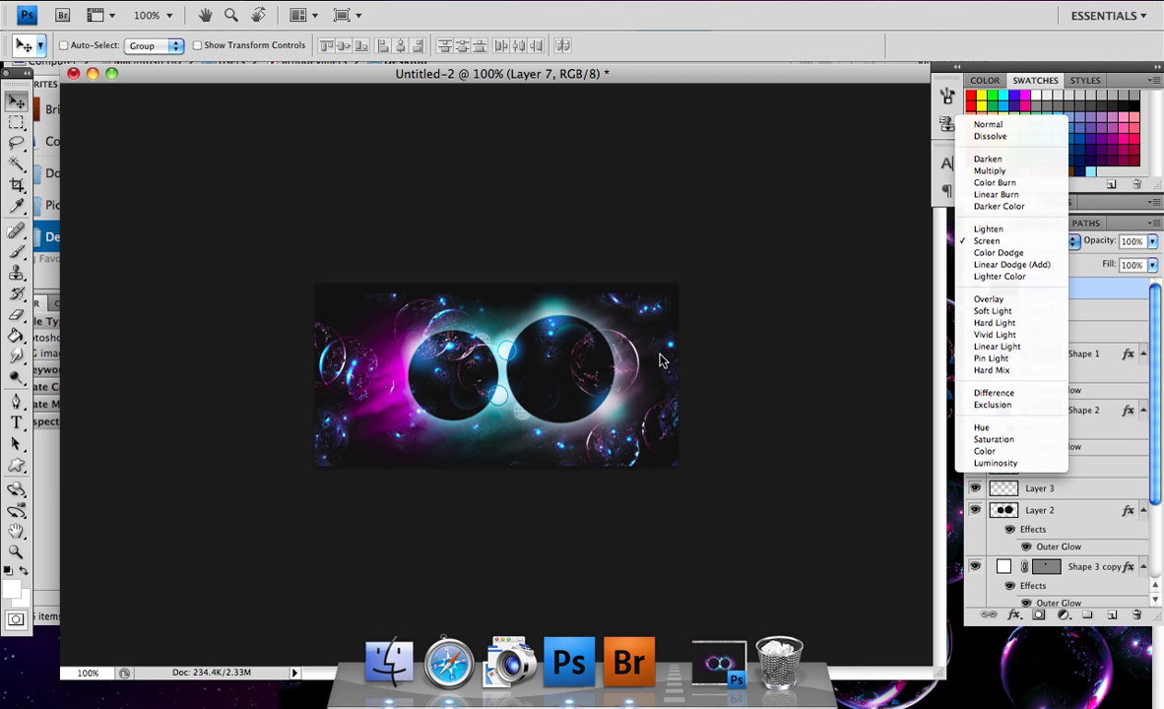
left_click(1011, 265)
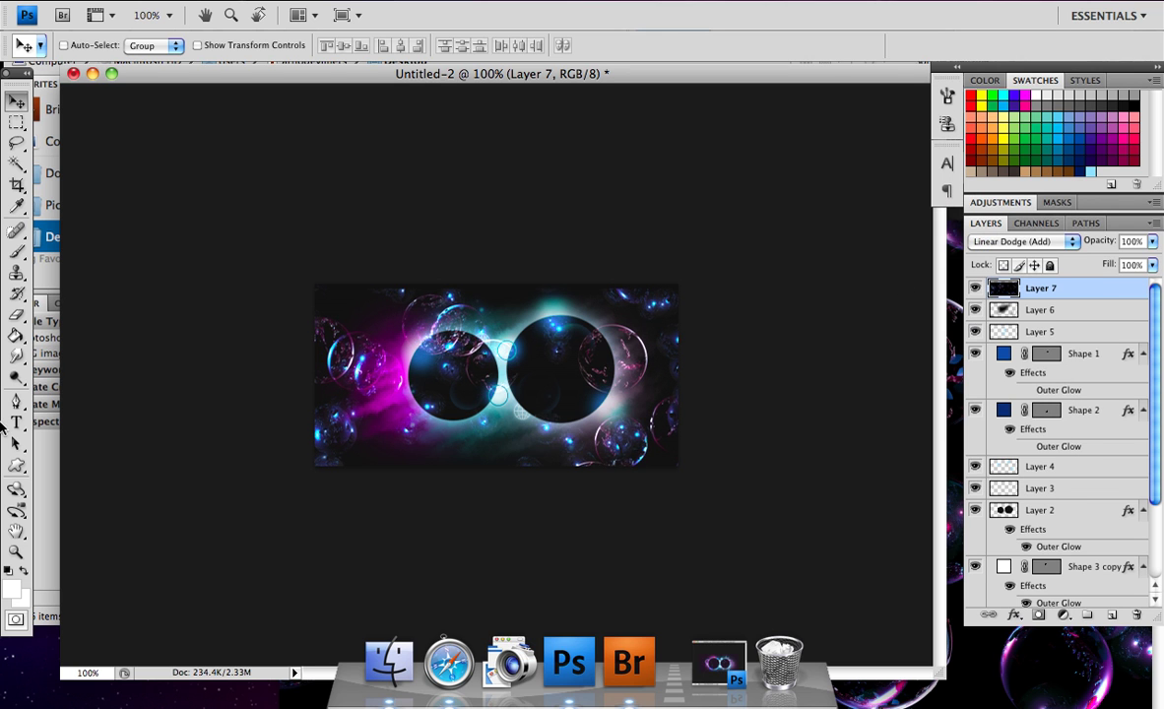
left_click(16, 315)
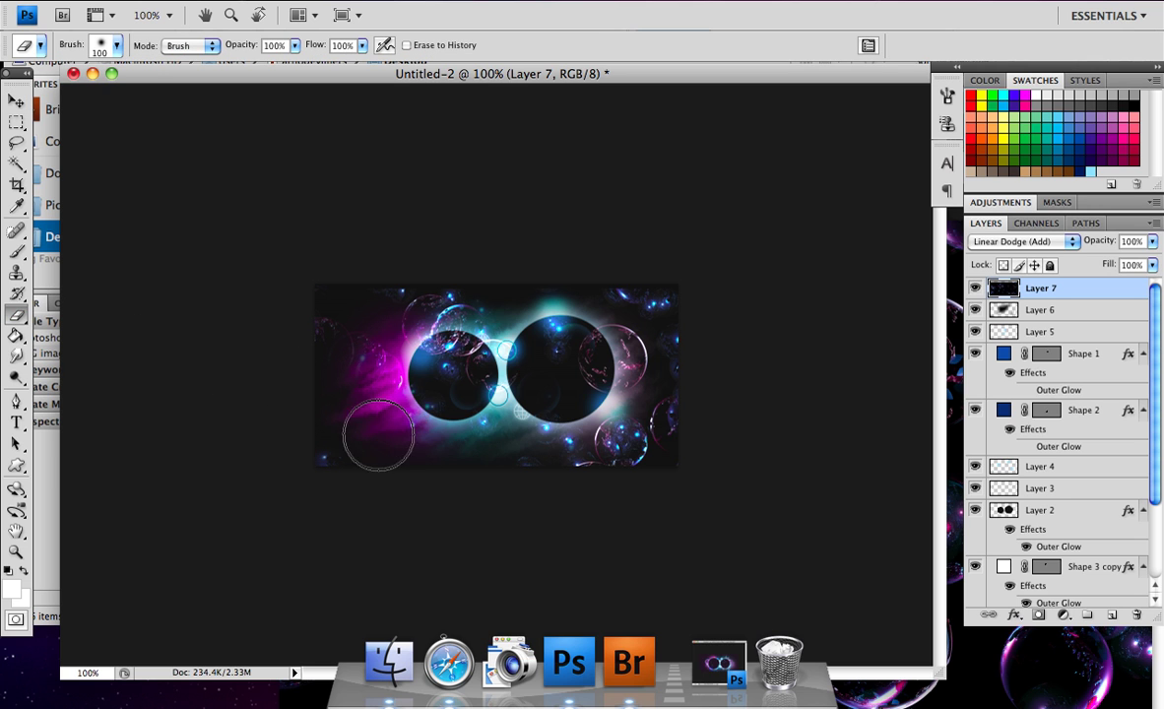
mouse_move(378, 434)
left_mouse_down()
mouse_move(436, 399)
mouse_move(448, 331)
mouse_move(469, 374)
mouse_move(470, 334)
mouse_move(482, 407)
mouse_move(622, 365)
mouse_move(684, 461)
mouse_move(632, 488)
mouse_move(603, 468)
mouse_move(630, 459)
mouse_move(658, 380)
mouse_move(657, 279)
mouse_move(618, 279)
mouse_move(577, 249)
left_mouse_up()
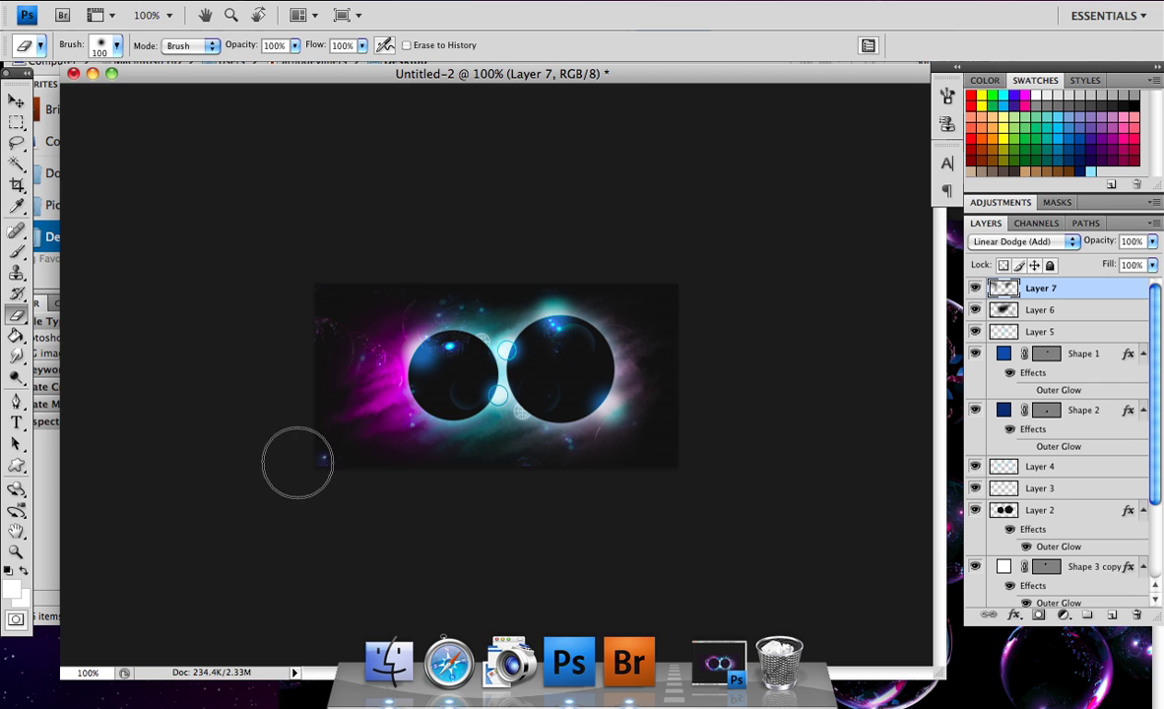
left_click(1005, 311)
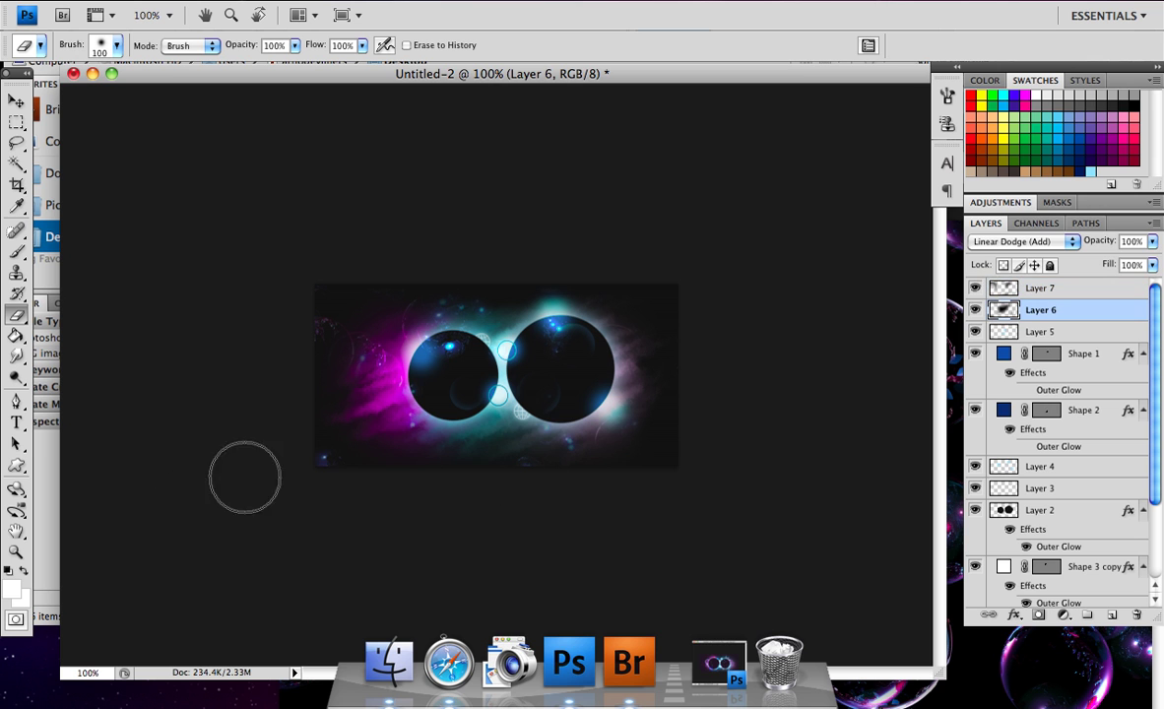
Open hybrid1.psd from Bridge into Photoshop
left_click(629, 662)
left_click(621, 162)
left_click(370, 395)
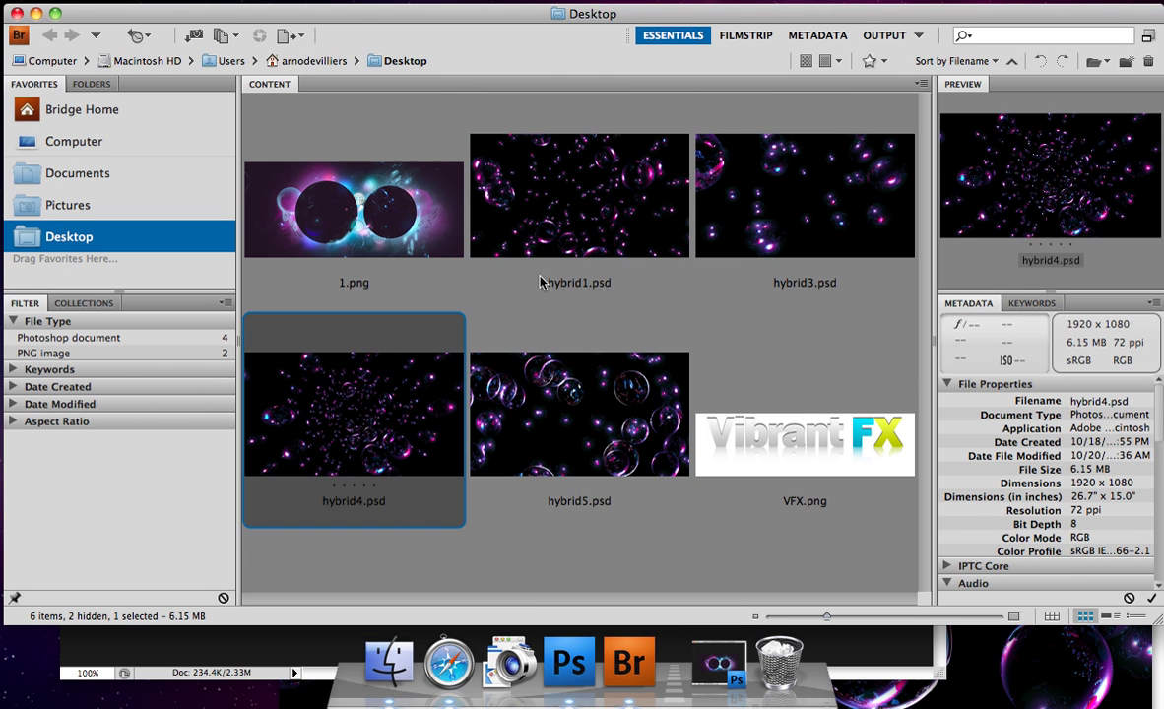
double_click(538, 209)
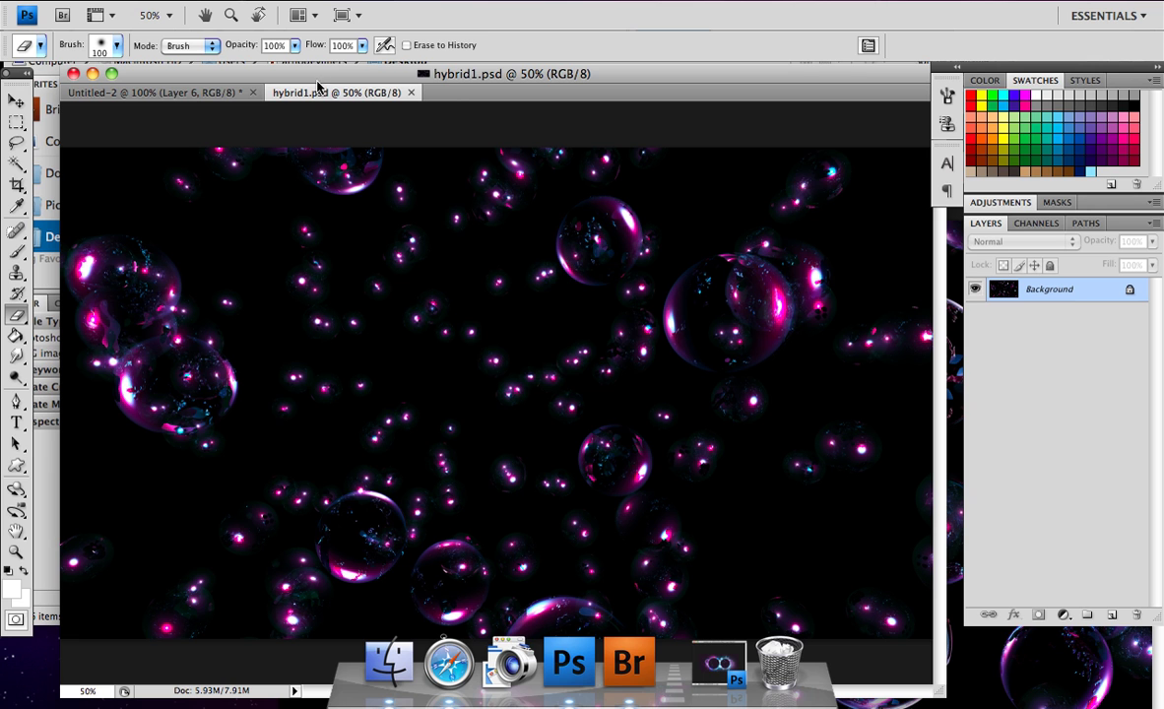
Bring hybrid1's bubbles into Untitled-2 as Layer 8, scaled to about 37% and centred
left_click_drag(317, 87, 312, 203)
left_click(15, 100)
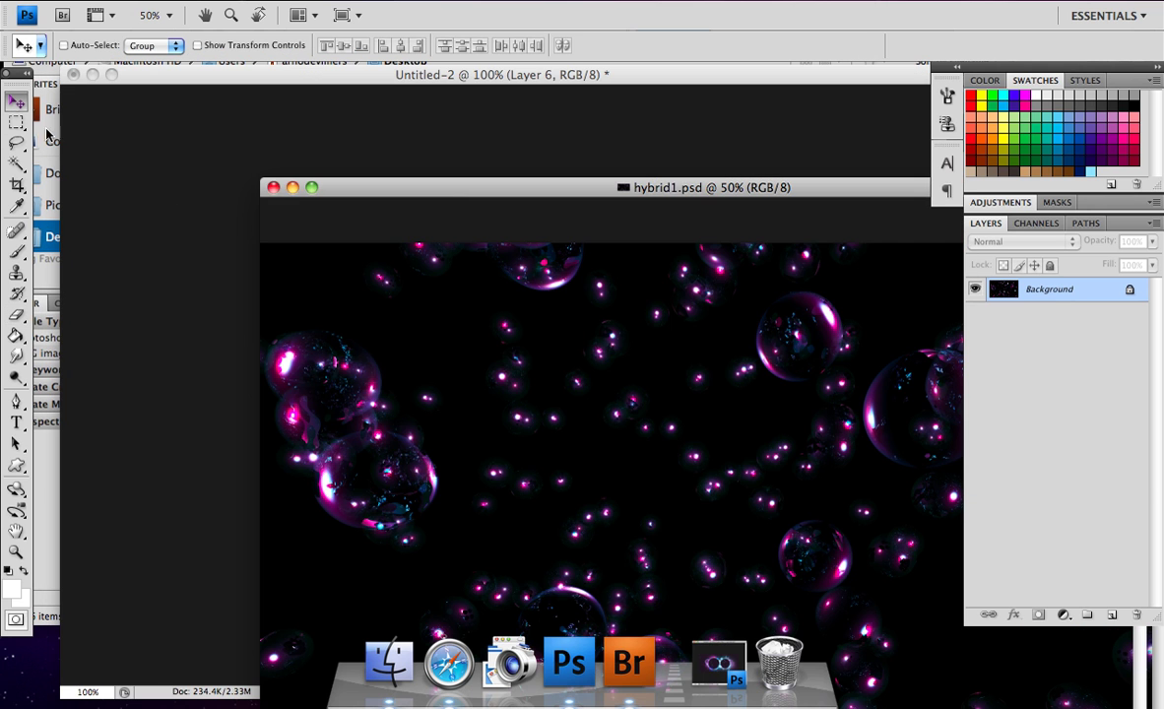
left_click_drag(355, 305, 219, 224)
left_click_drag(449, 337, 434, 422)
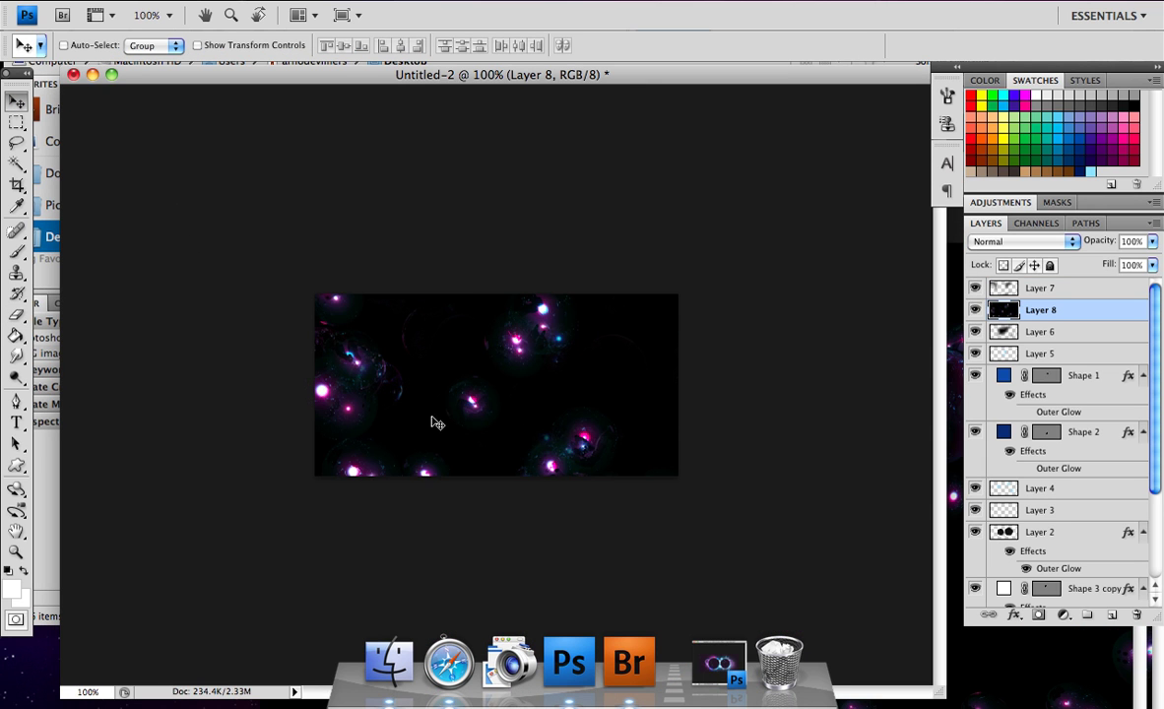
key("ctrl+t")
left_click_drag(616, 364, 22, 462)
left_click_drag(750, 321, 539, 320)
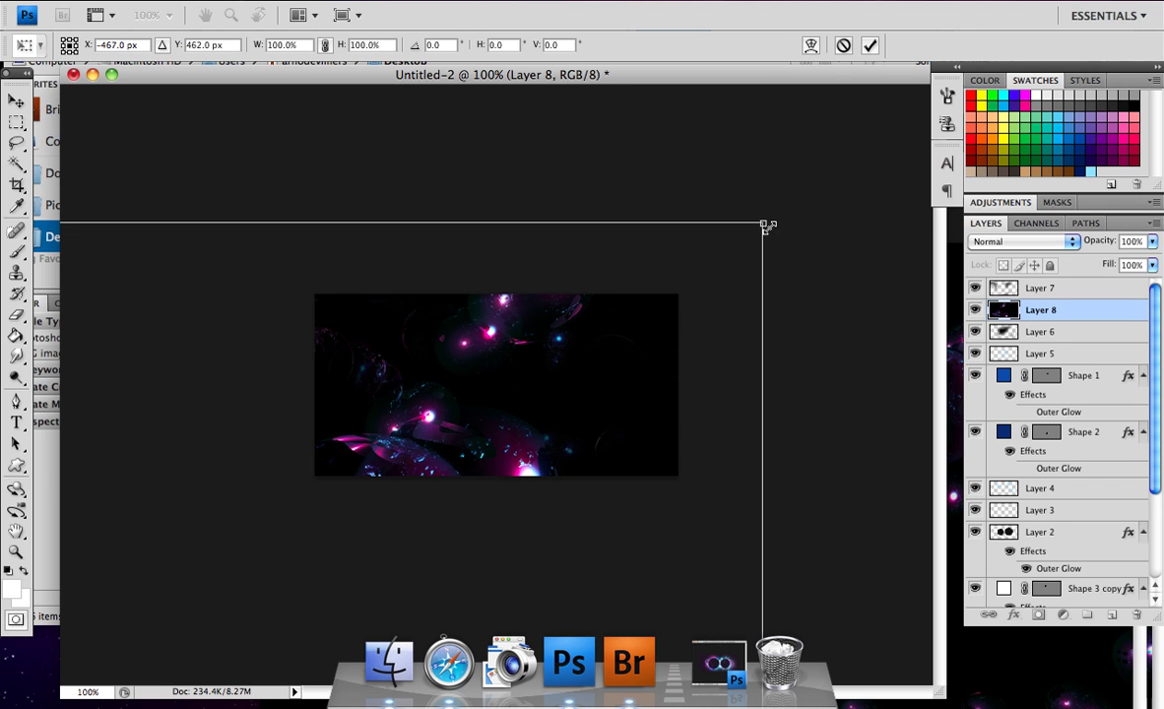
left_click_drag(769, 226, 208, 533)
left_click_drag(130, 578, 743, 333)
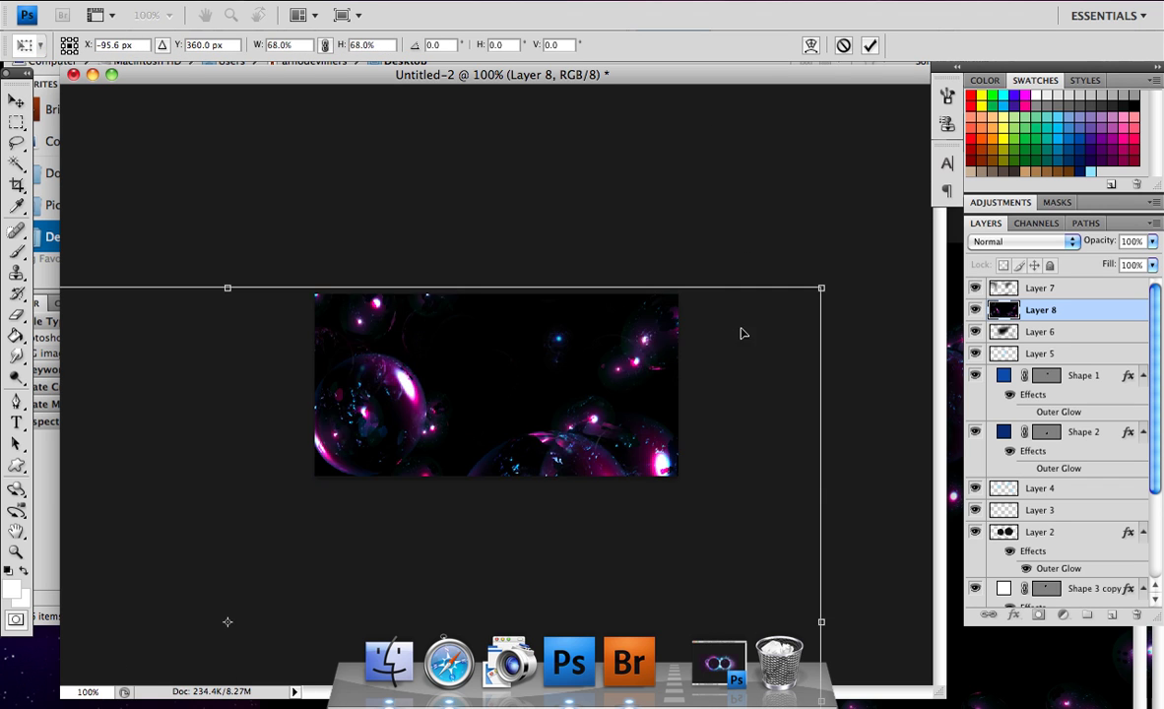
left_click_drag(825, 284, 261, 587)
left_click_drag(194, 621, 727, 279)
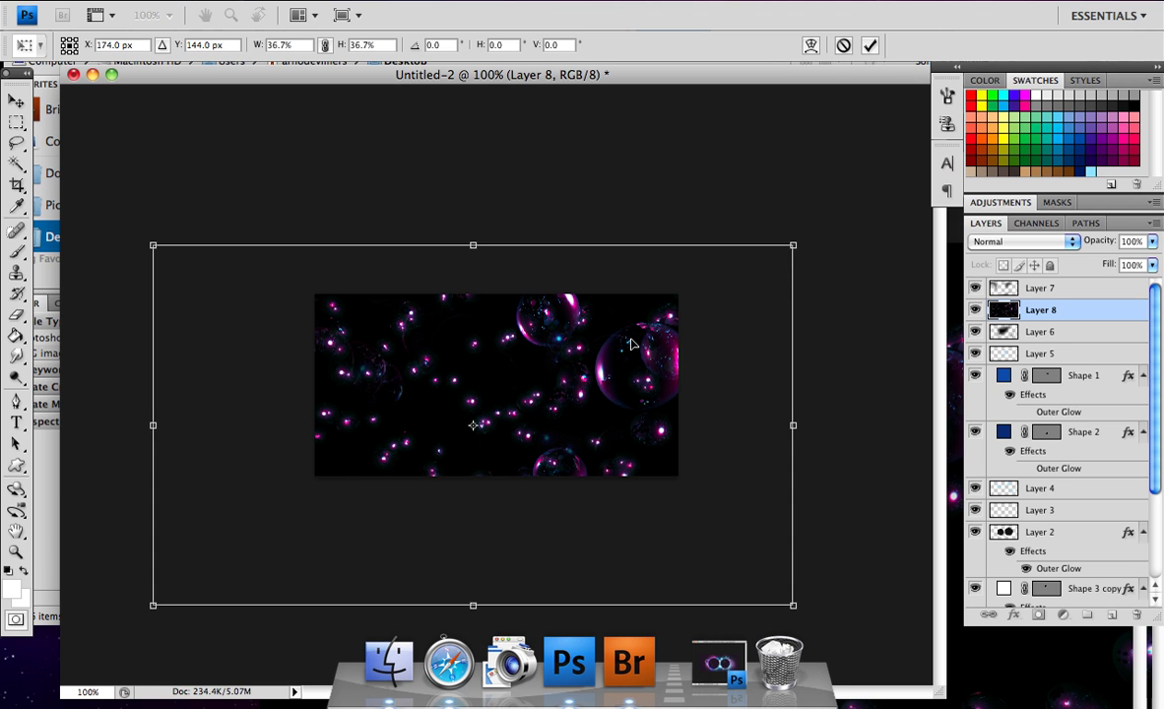
key("Return")
Set Layer 8 to Linear Dodge (Add), shrink it a bit more and shift it left
left_click(1032, 240)
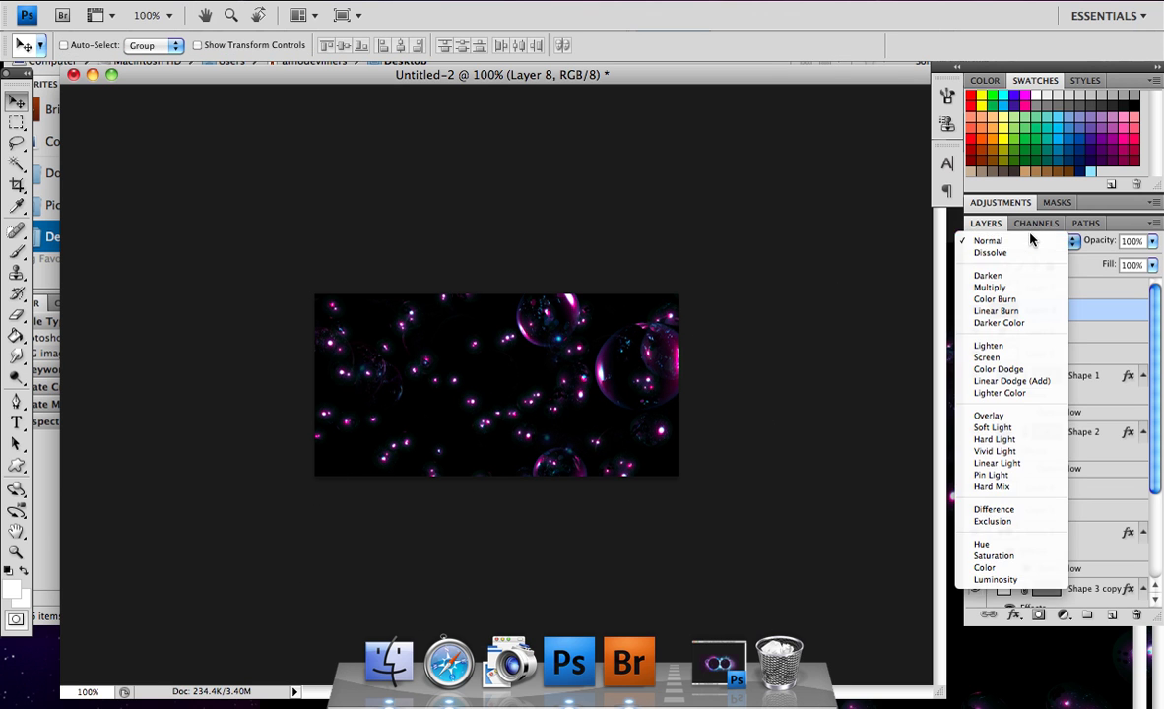
left_click(1012, 381)
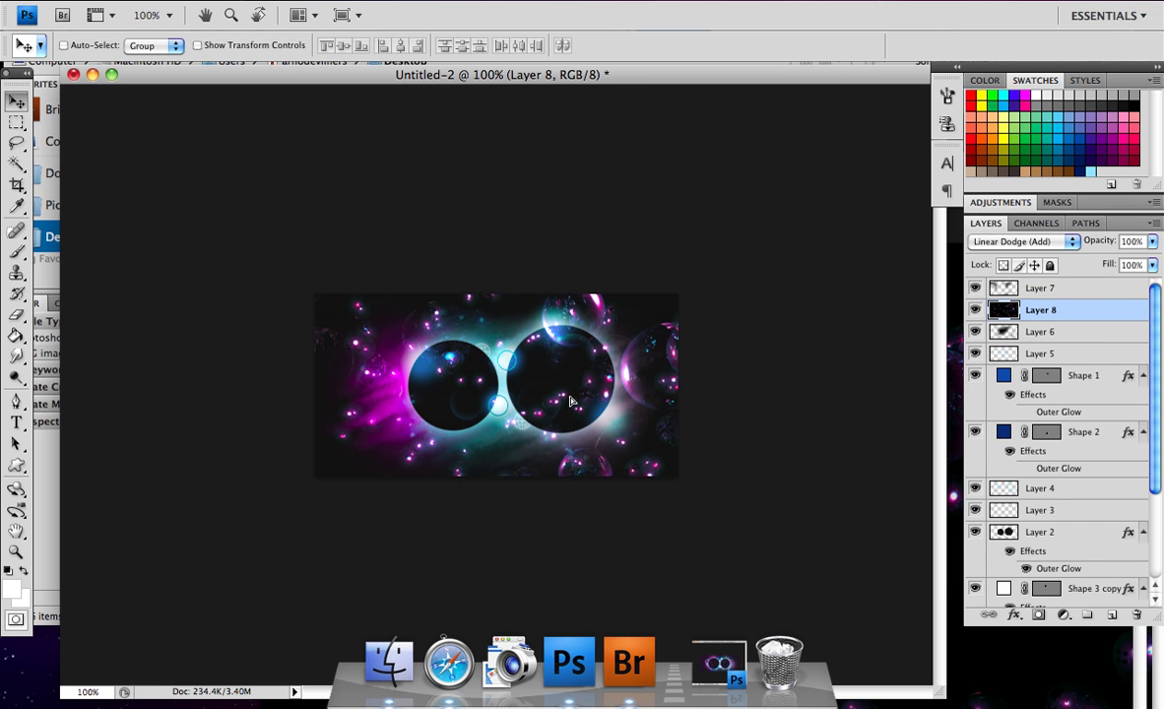
left_click_drag(570, 401, 555, 395)
key("super+t")
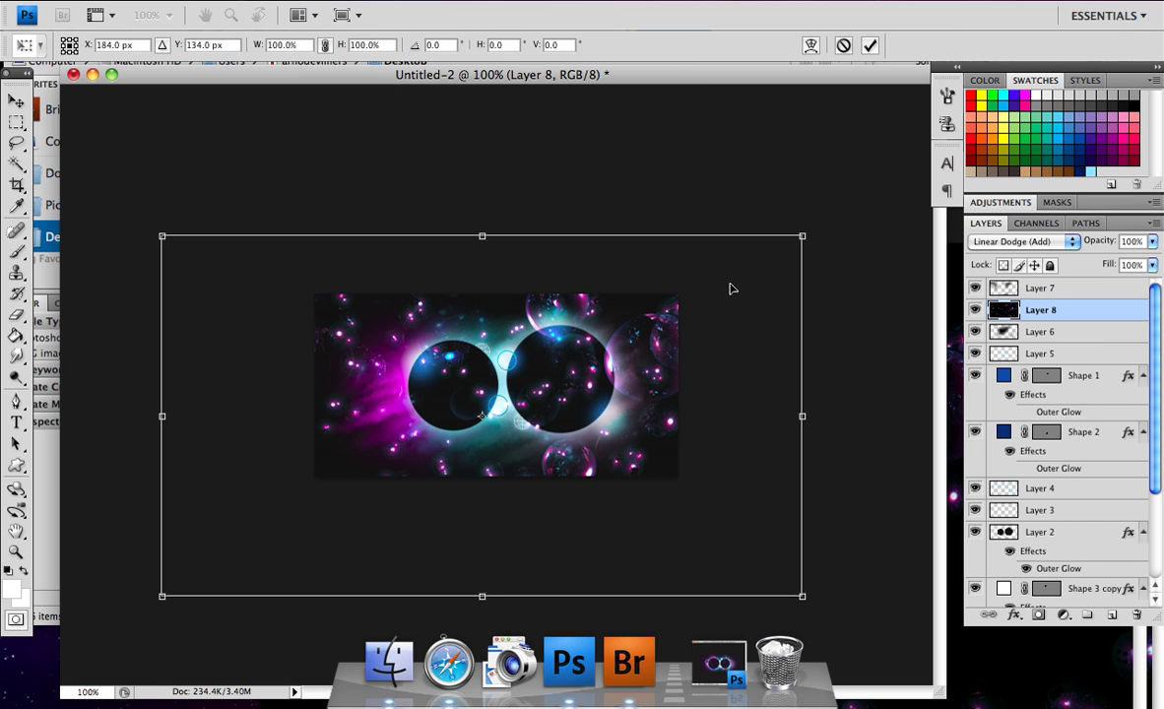
left_click_drag(793, 242, 714, 325)
key("Return")
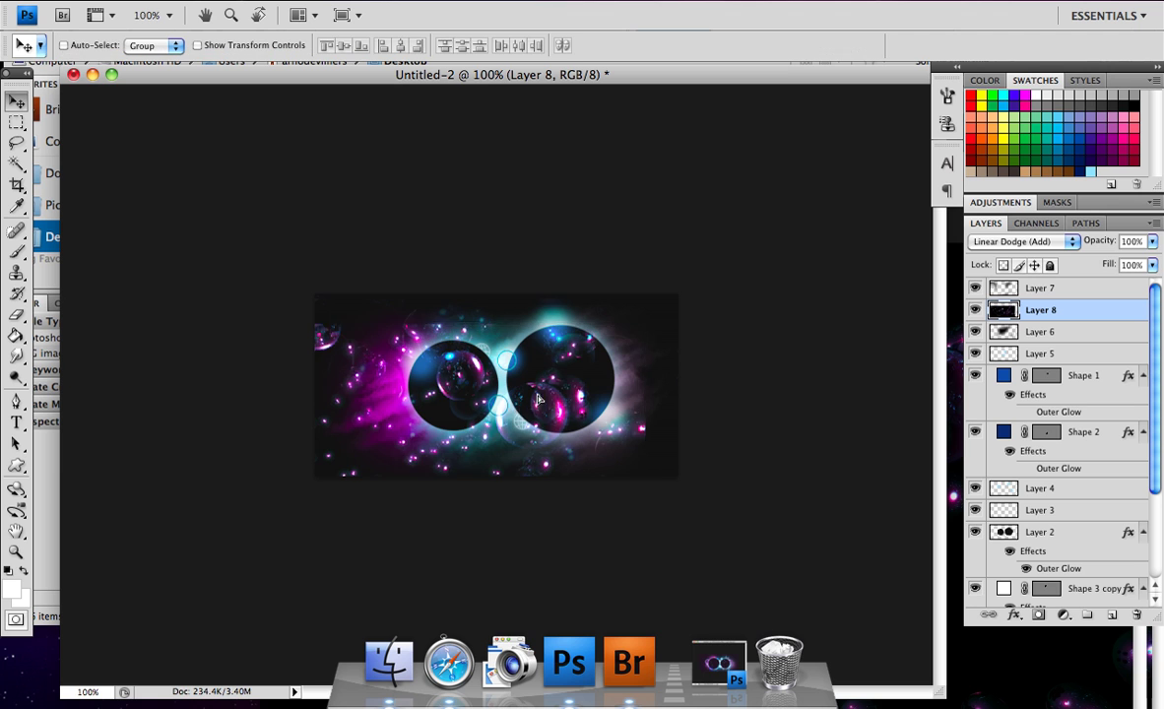
left_click_drag(611, 356, 568, 361)
Erase most of Layer 8's bubbles around the circles, repositioning it between passes, and set opacity to 80%
left_click(18, 313)
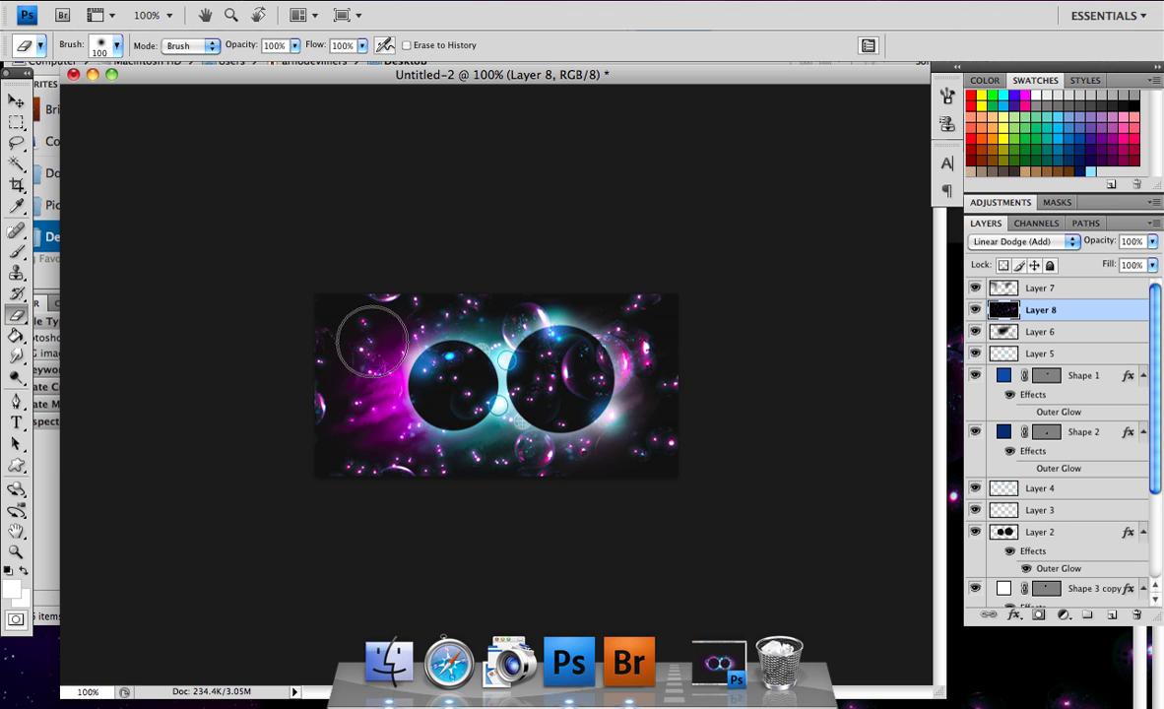
mouse_move(697, 361)
left_mouse_down()
mouse_move(619, 466)
mouse_move(664, 388)
mouse_move(643, 334)
mouse_move(591, 348)
mouse_move(562, 377)
mouse_move(590, 369)
mouse_move(559, 408)
mouse_move(576, 373)
mouse_move(546, 333)
left_mouse_up()
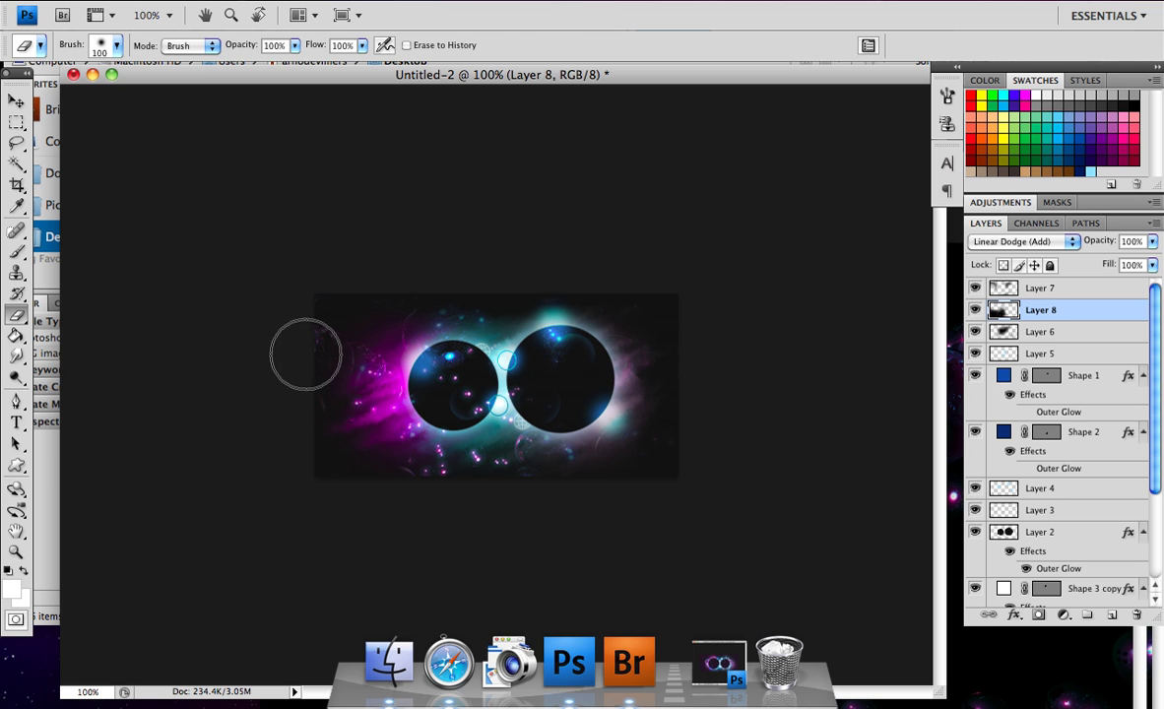
left_click(16, 101)
mouse_move(383, 327)
left_mouse_down()
mouse_move(376, 312)
mouse_move(421, 312)
mouse_move(394, 291)
left_mouse_up()
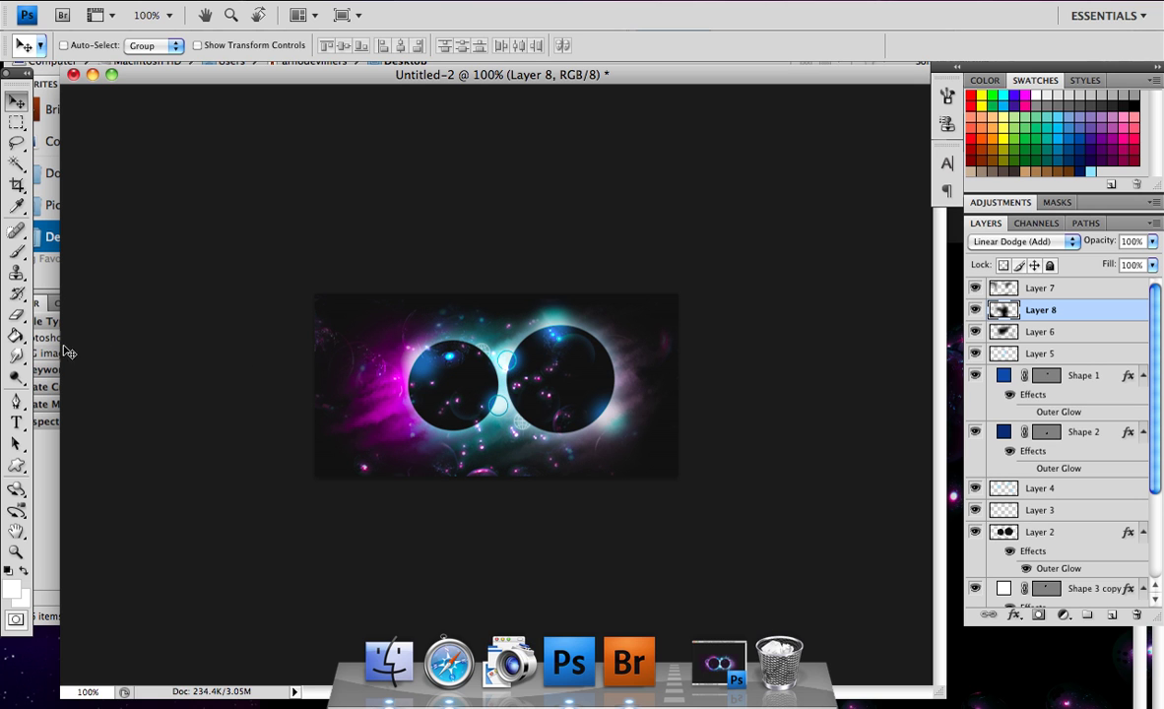
left_click(15, 313)
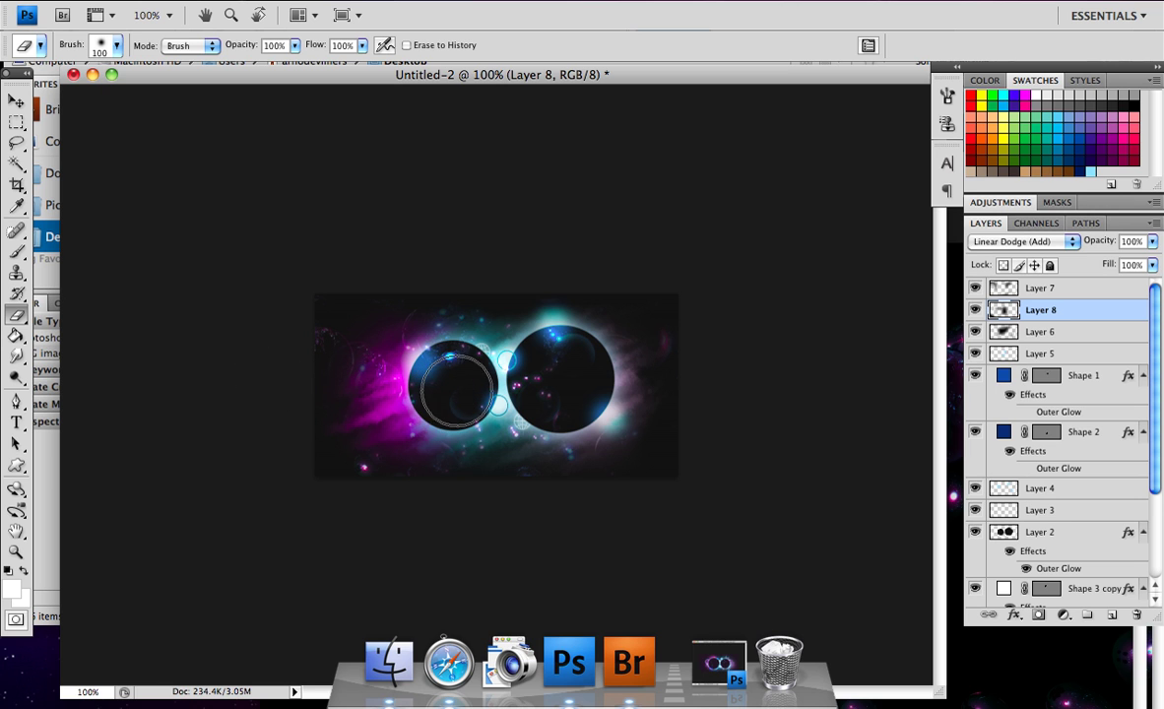
left_click(14, 101)
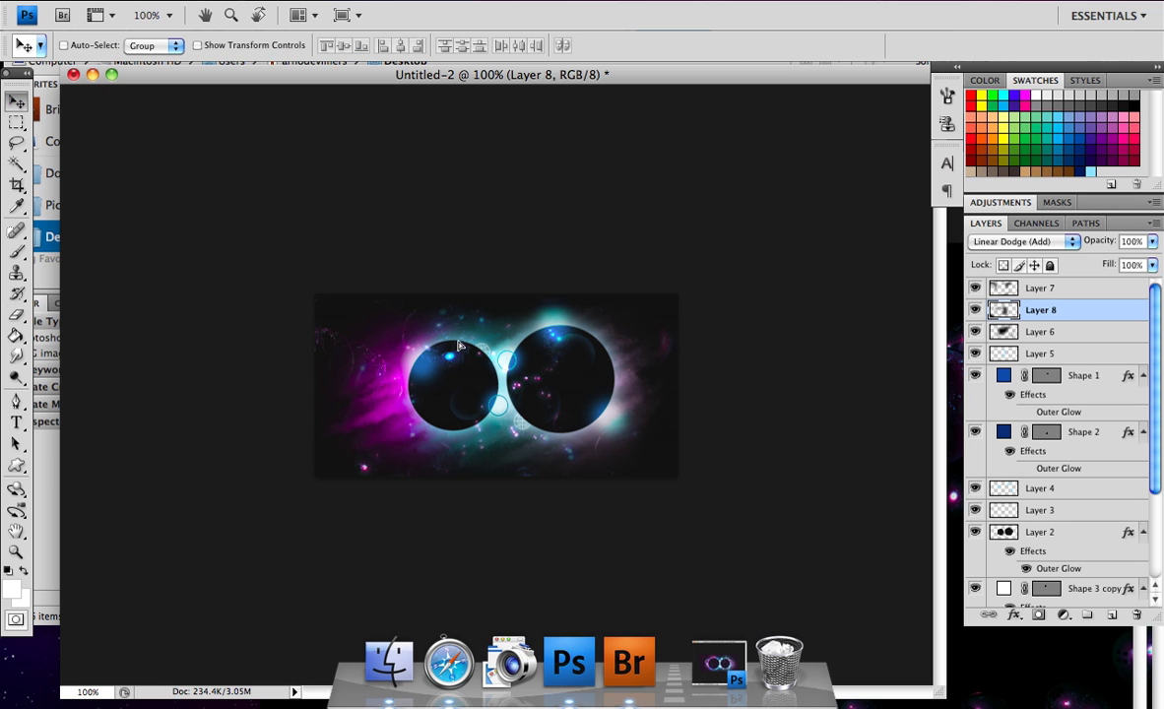
left_click_drag(459, 345, 449, 351)
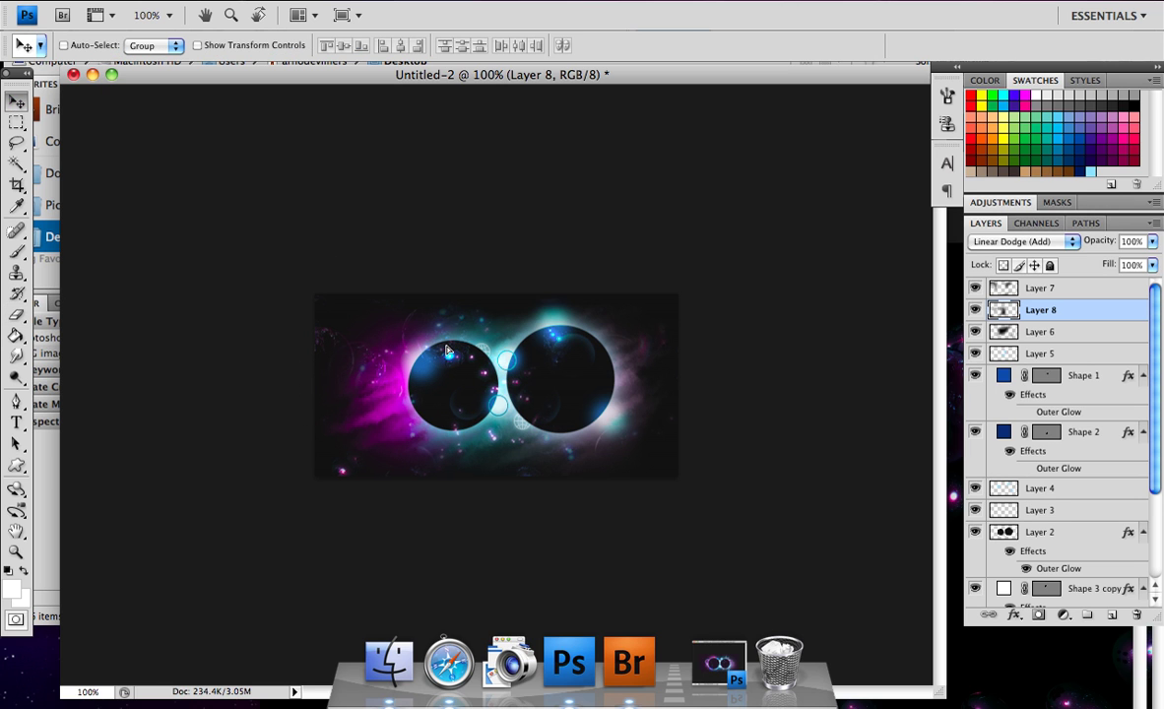
left_click(18, 317)
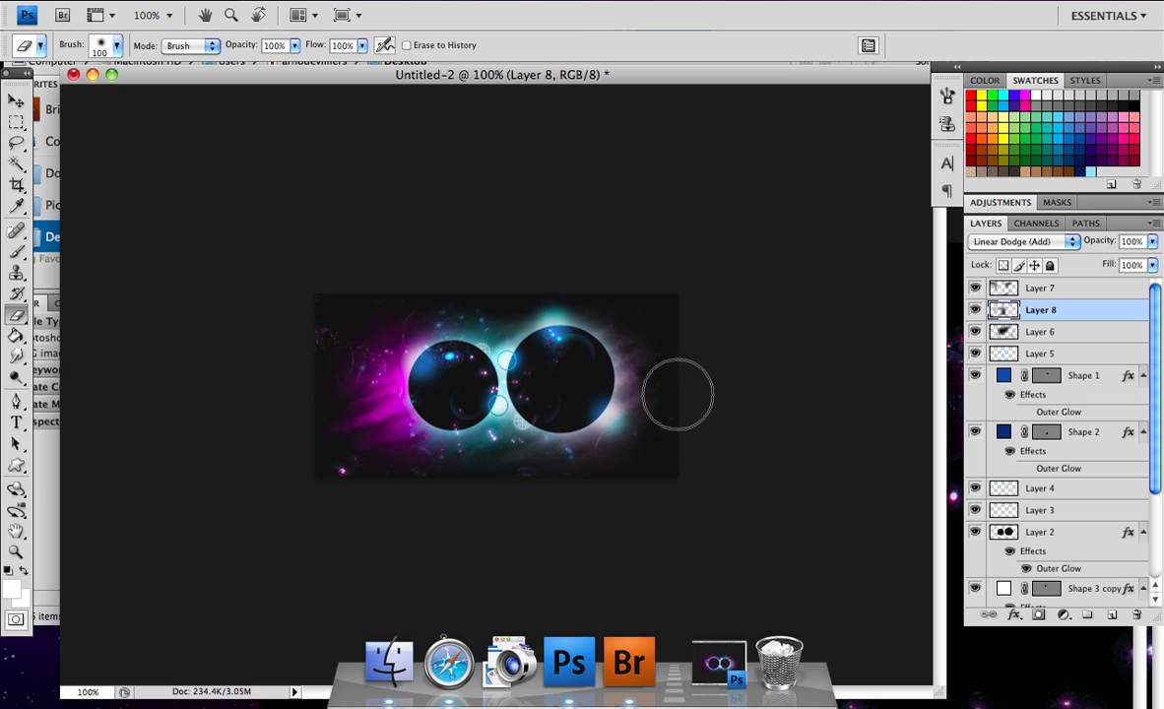
left_click(1153, 241)
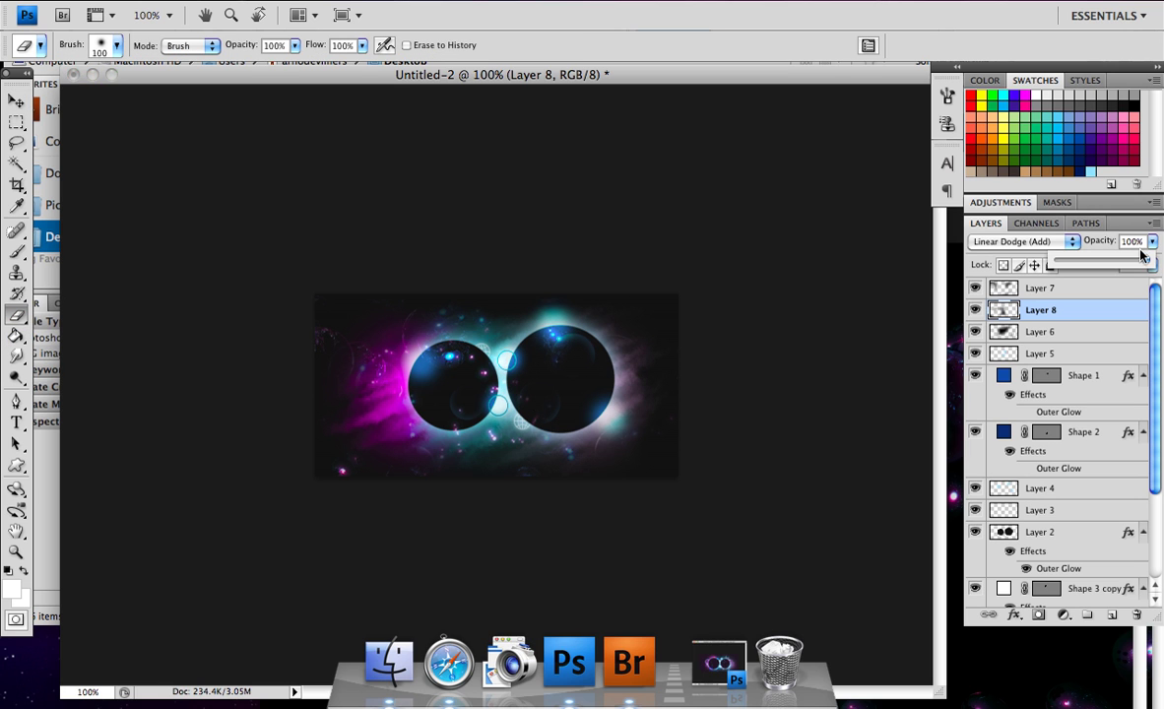
Set up a hard round 46 px brush with a light-blue colour
left_click(24, 249)
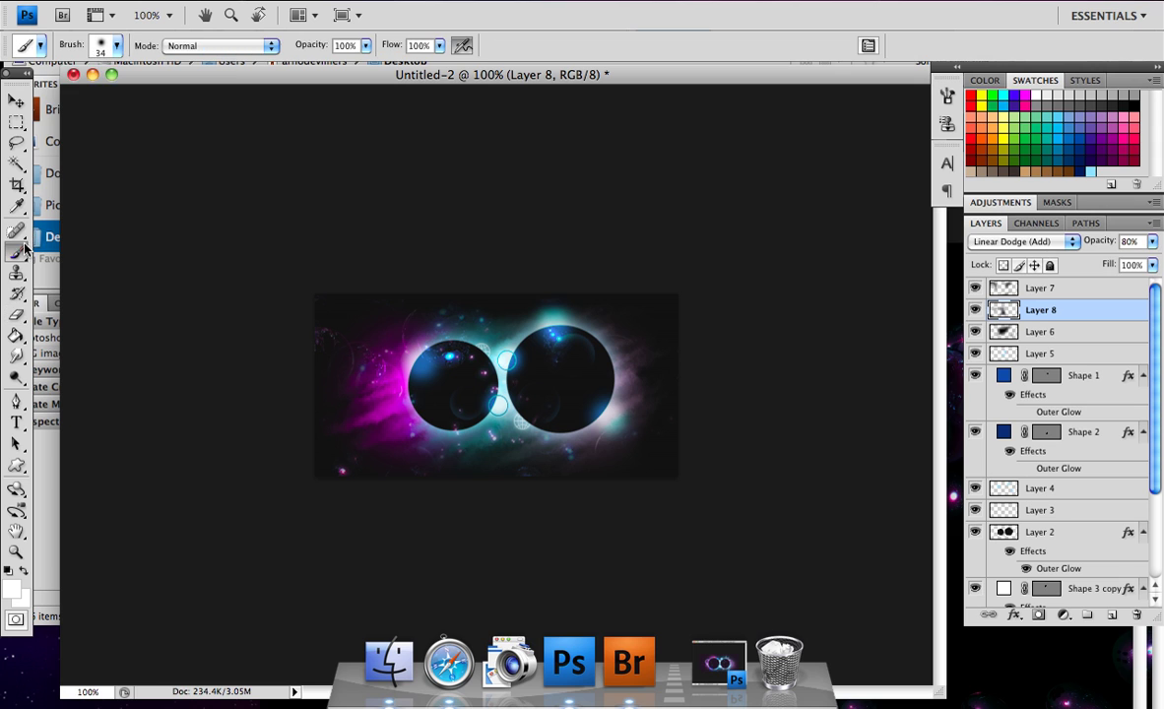
left_click(118, 46)
left_click(89, 220)
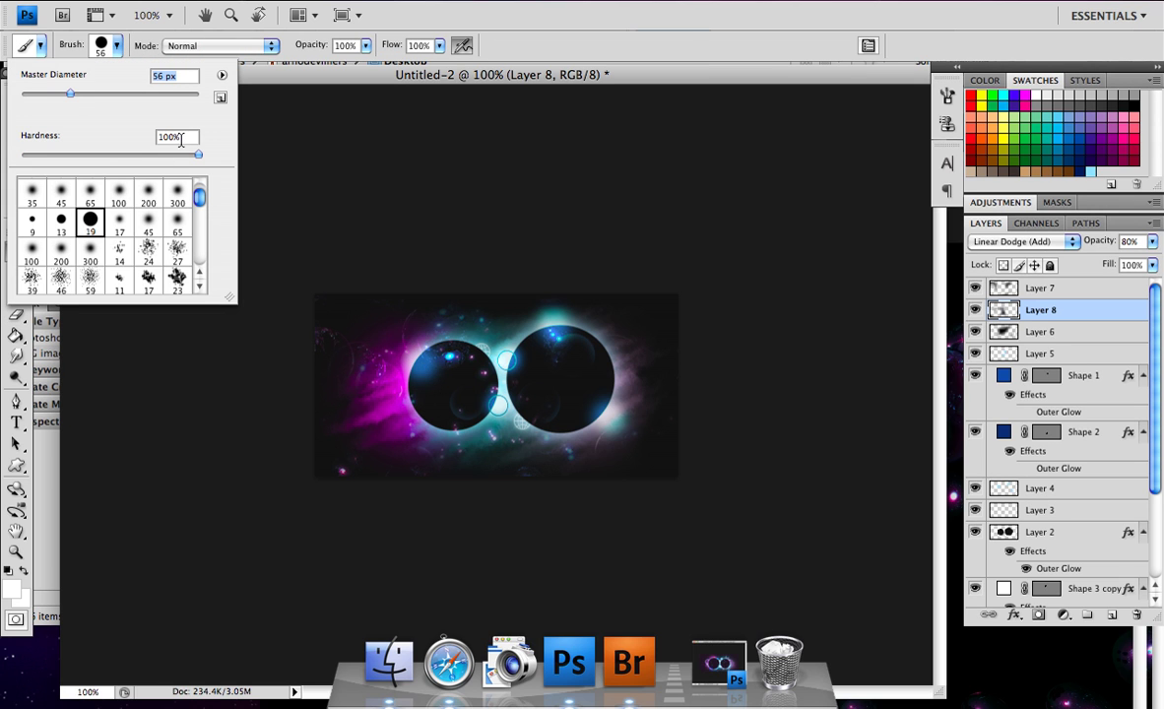
left_click_drag(60, 93, 60, 95)
left_click(1090, 172)
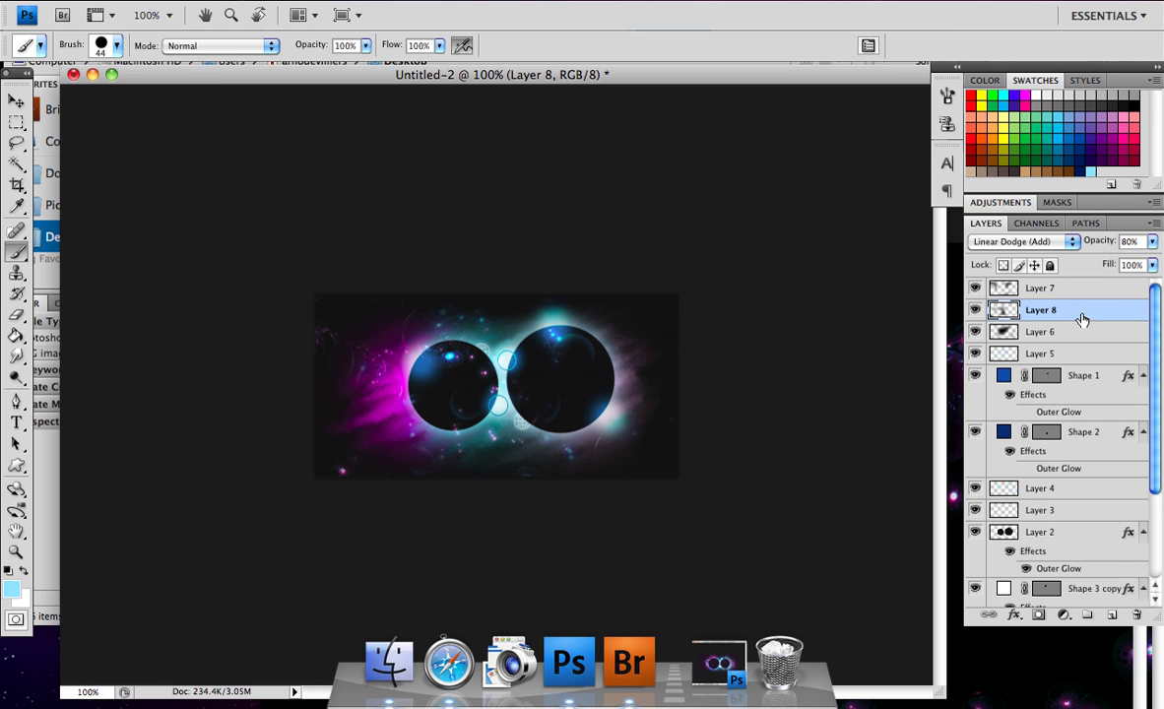
Paint a light-blue dot on new Layer 9 and move it below the circles layer
key("alt+bracketright")
left_click(1114, 614)
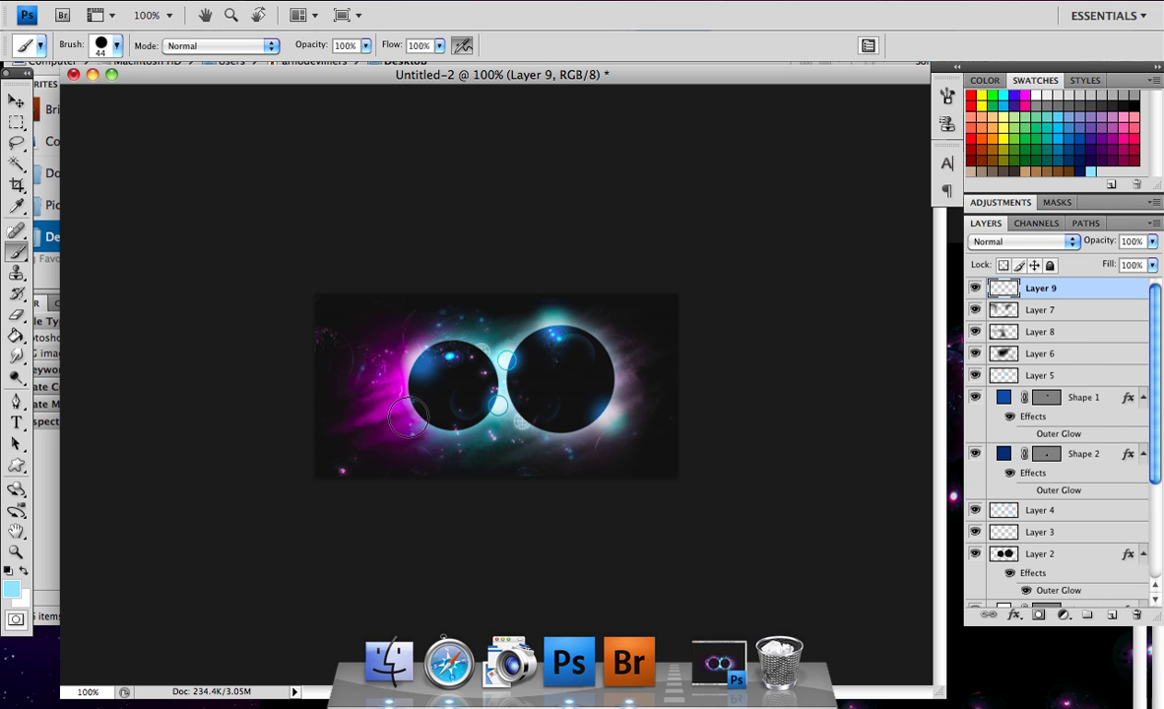
left_click(407, 379)
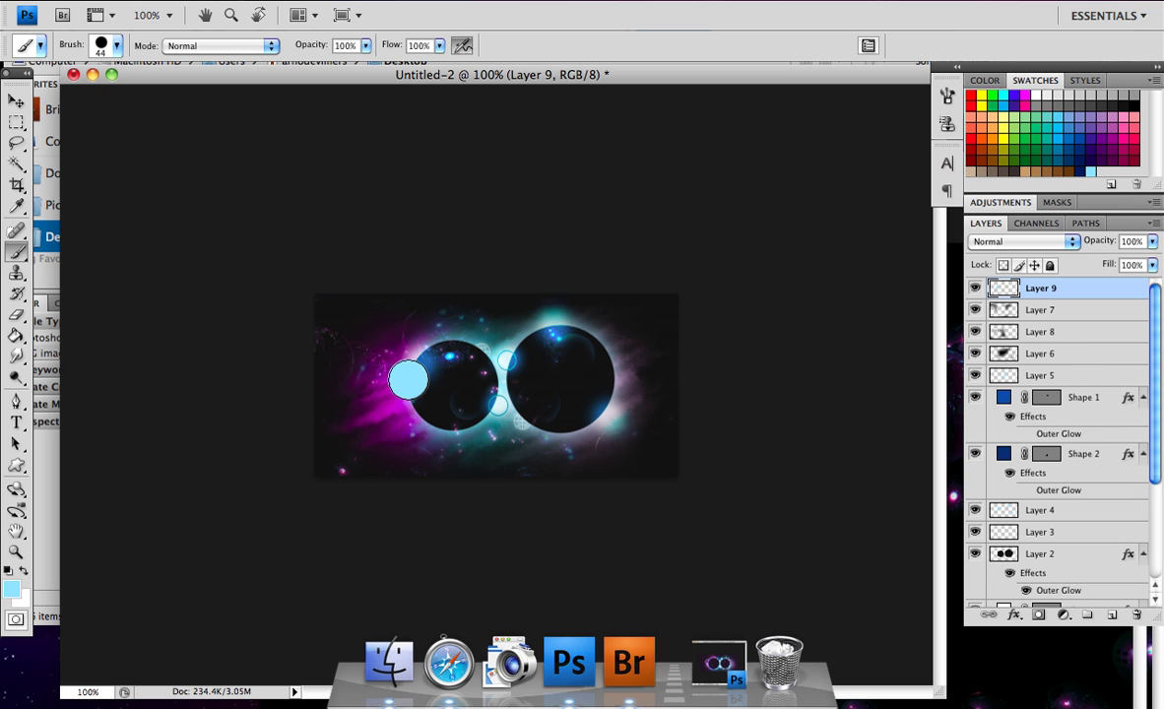
left_click_drag(1051, 311, 1073, 498)
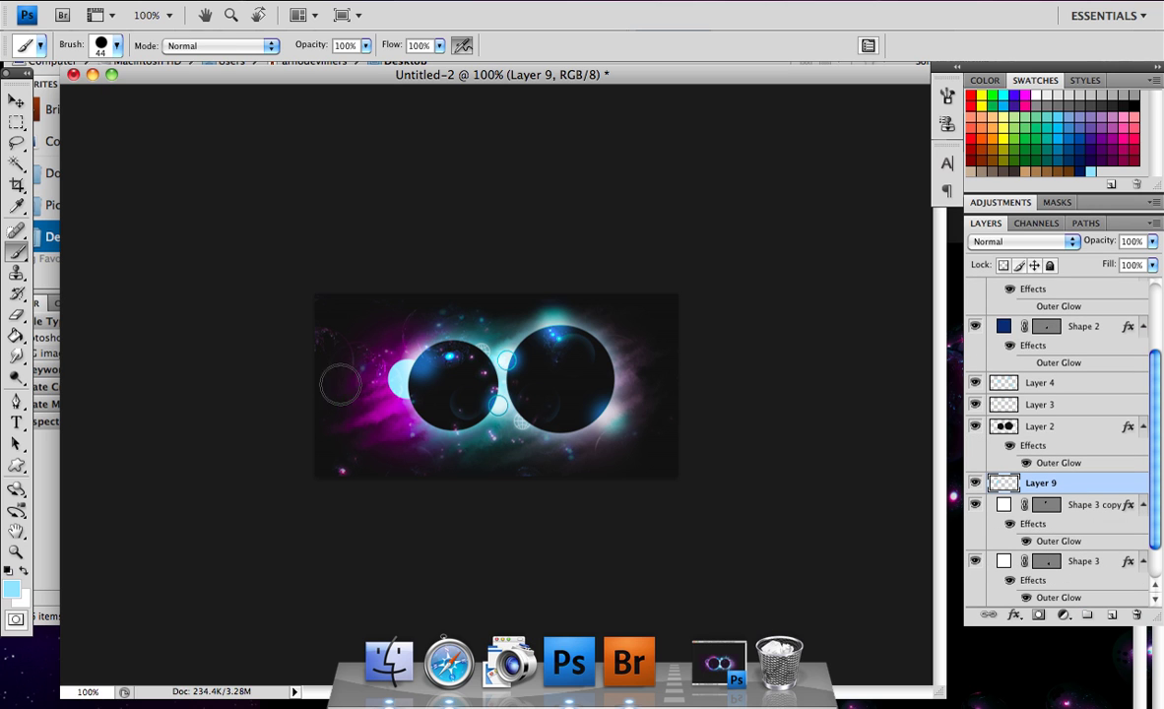
left_click(17, 315)
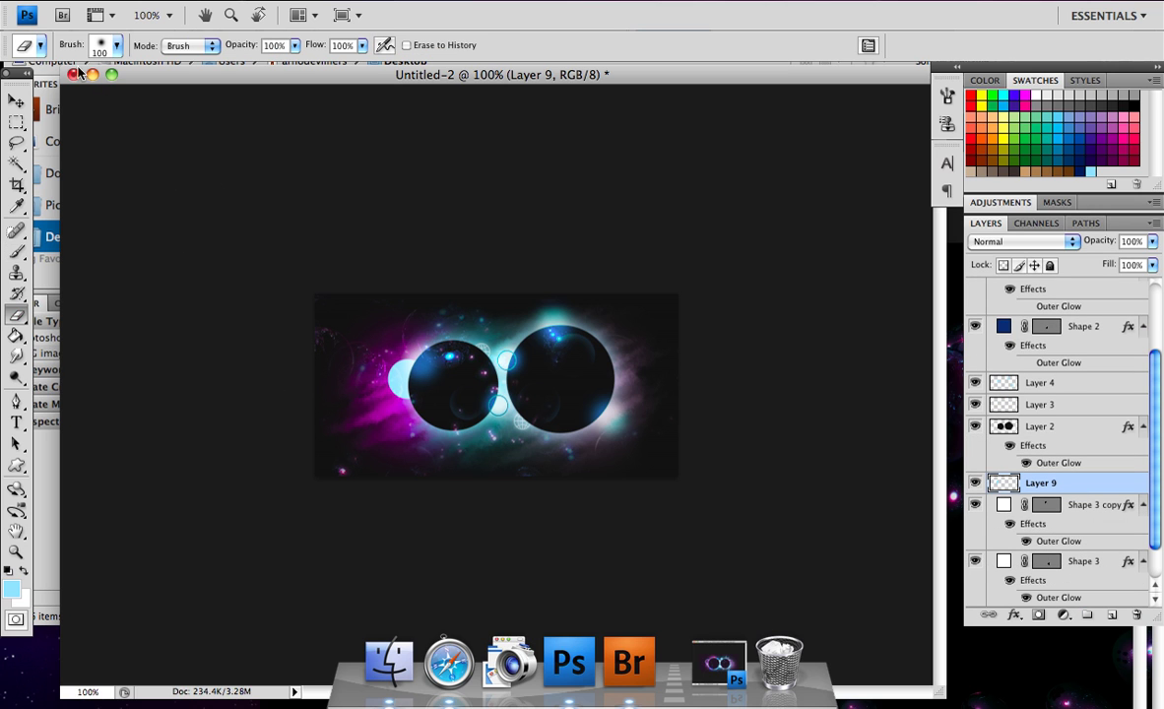
Give the Eraser the soft 45 px brush tip to fade the light-blue dot on Layer 9
left_click(107, 51)
left_click(61, 193)
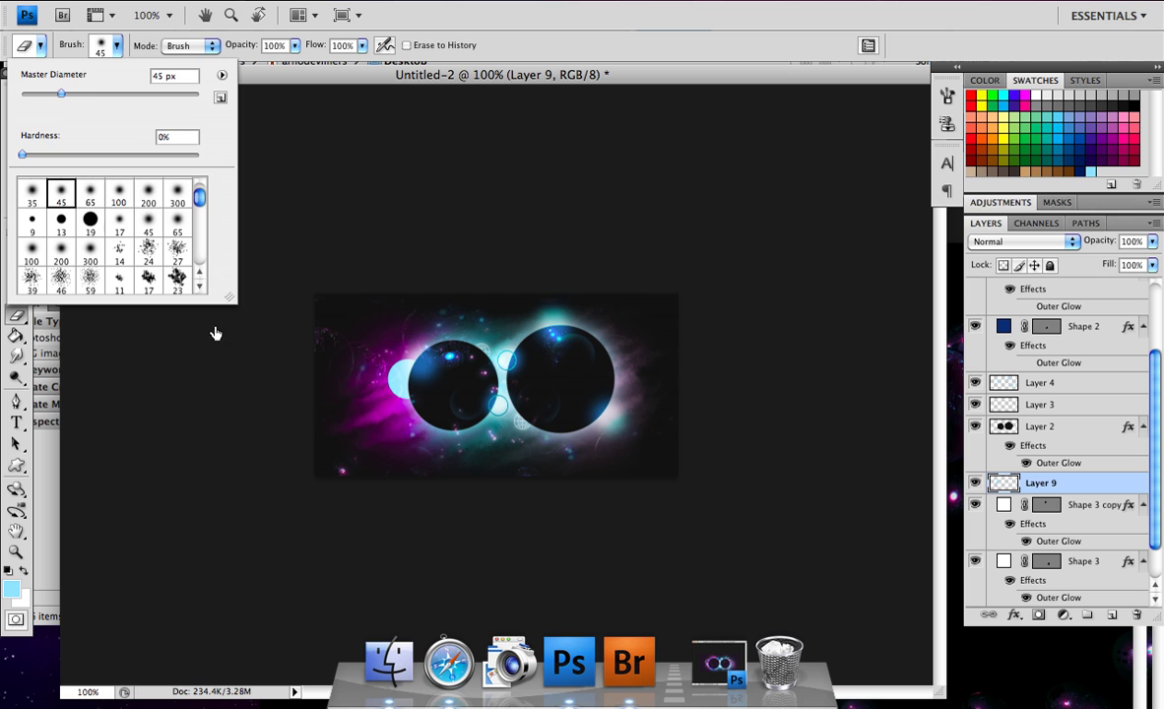
left_click(402, 383)
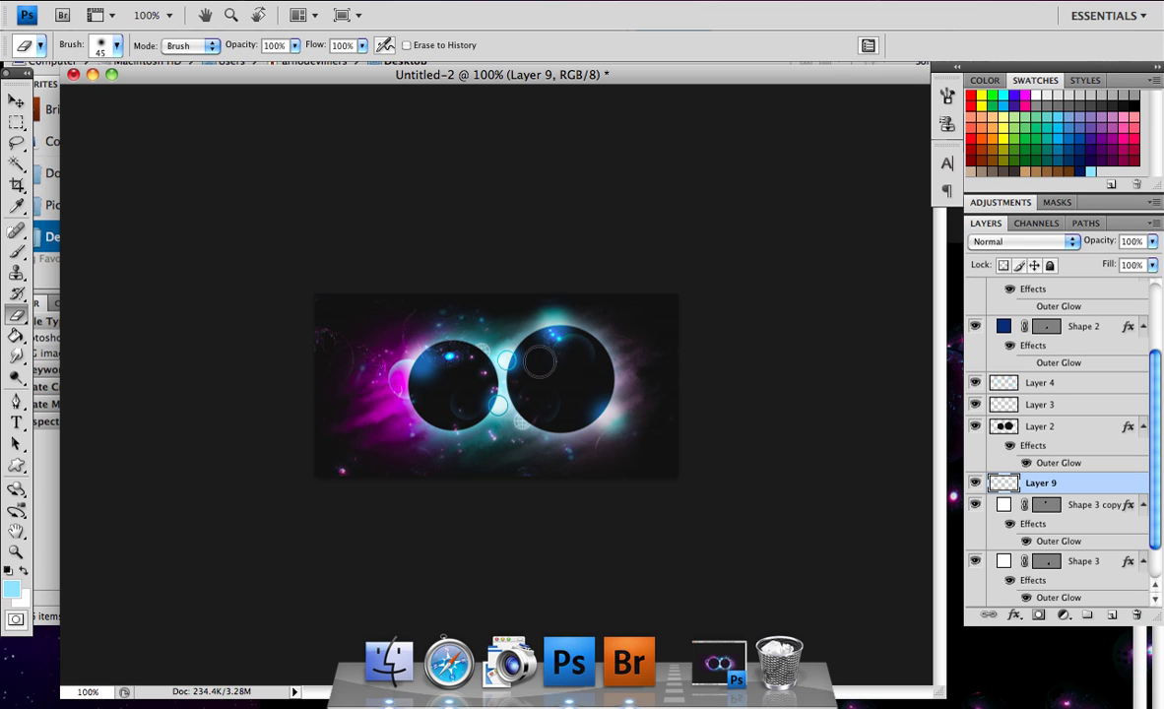
Paint a magenta dab at the right circle's edge with the Brush, then return to the Brush tool
left_click(24, 246)
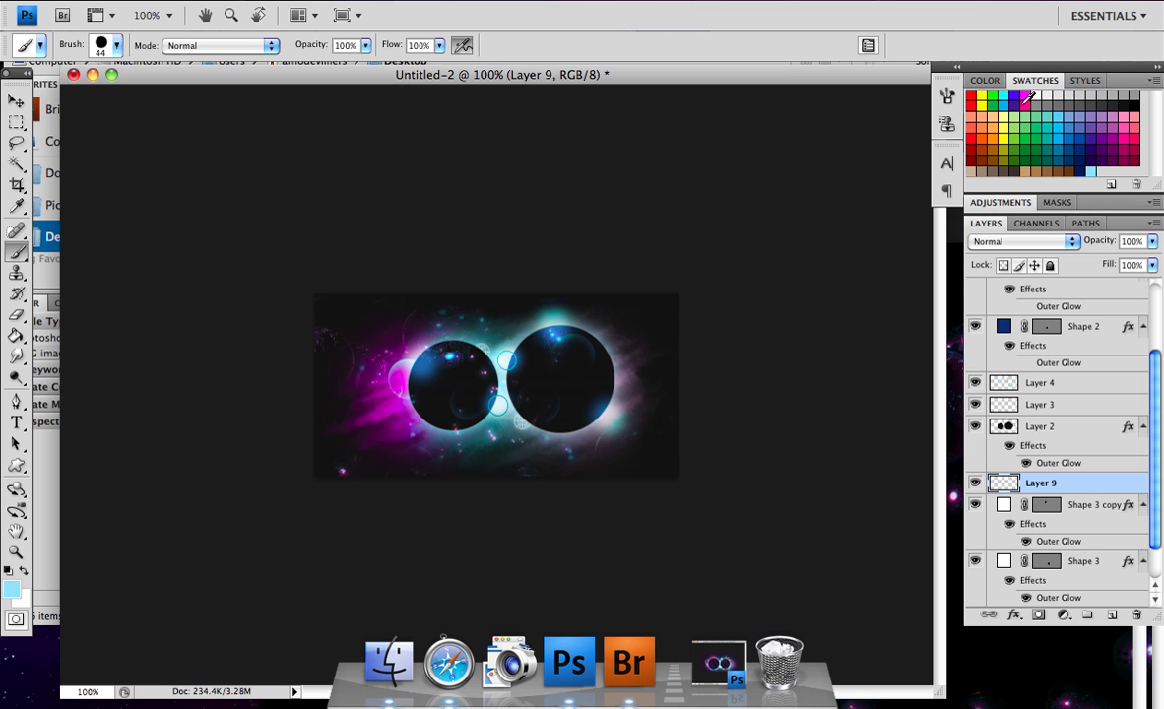
left_click(610, 370)
left_click(18, 317)
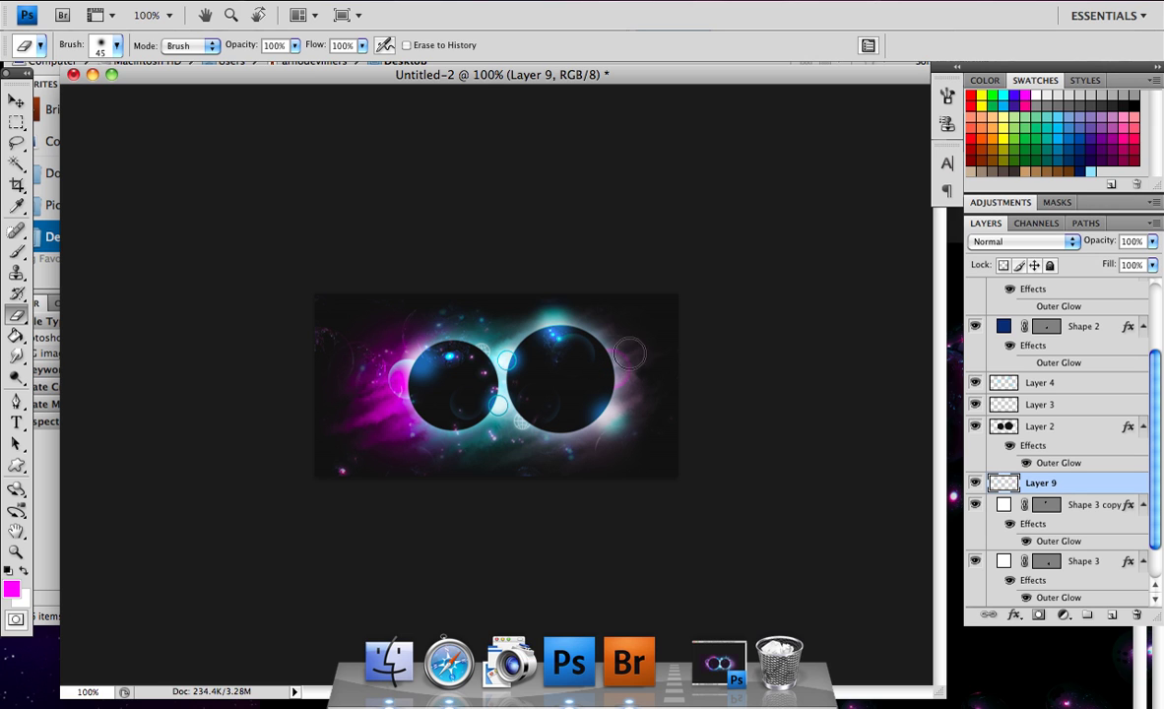
left_click(17, 252)
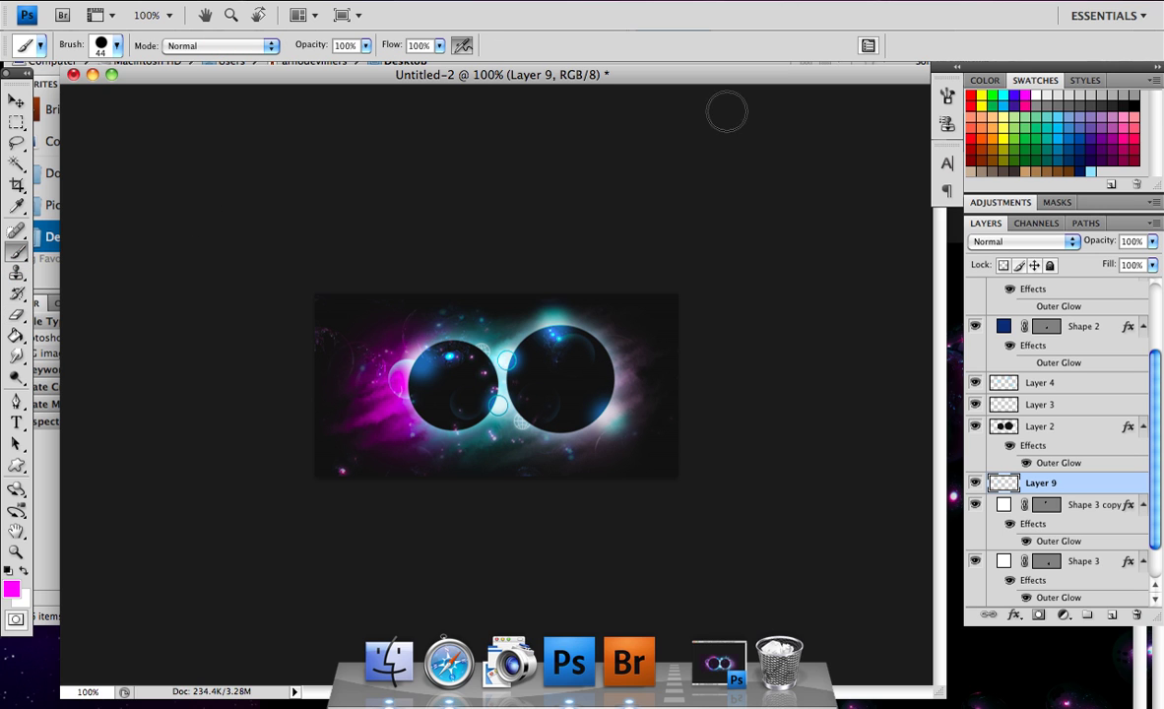
Paint a pastel magenta dab at the right sphere's edge and erase its centre into a ring
left_click(1124, 118)
left_click(746, 225)
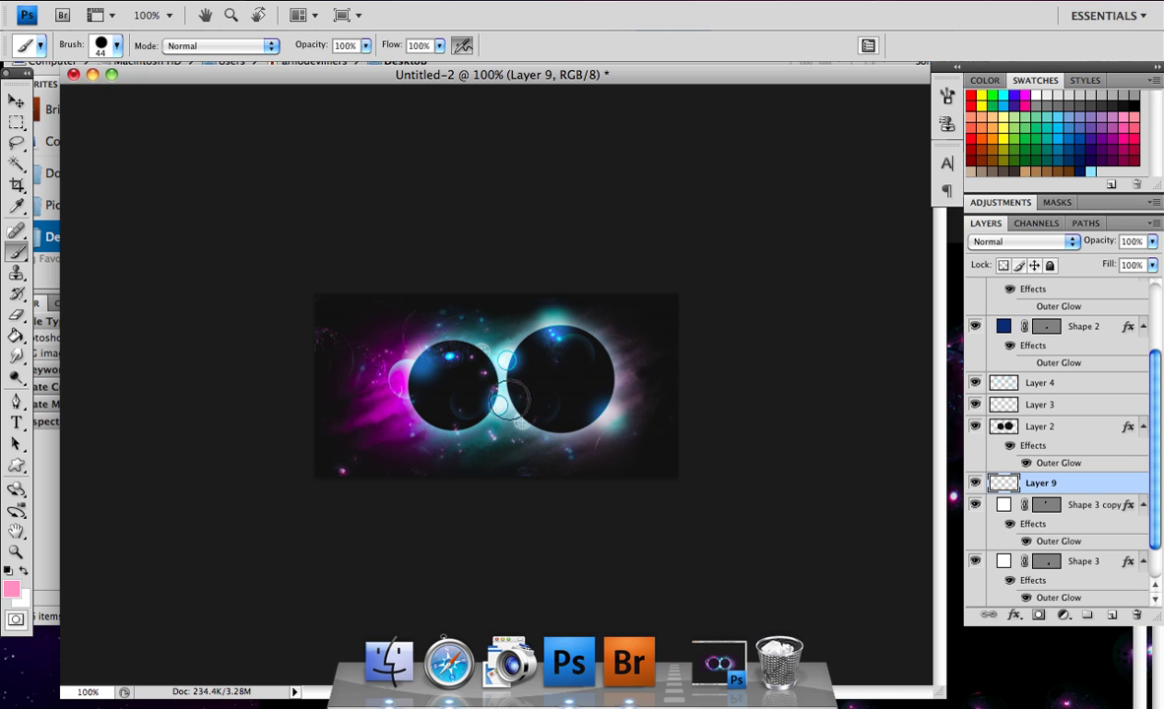
left_click(620, 366)
left_click(20, 335)
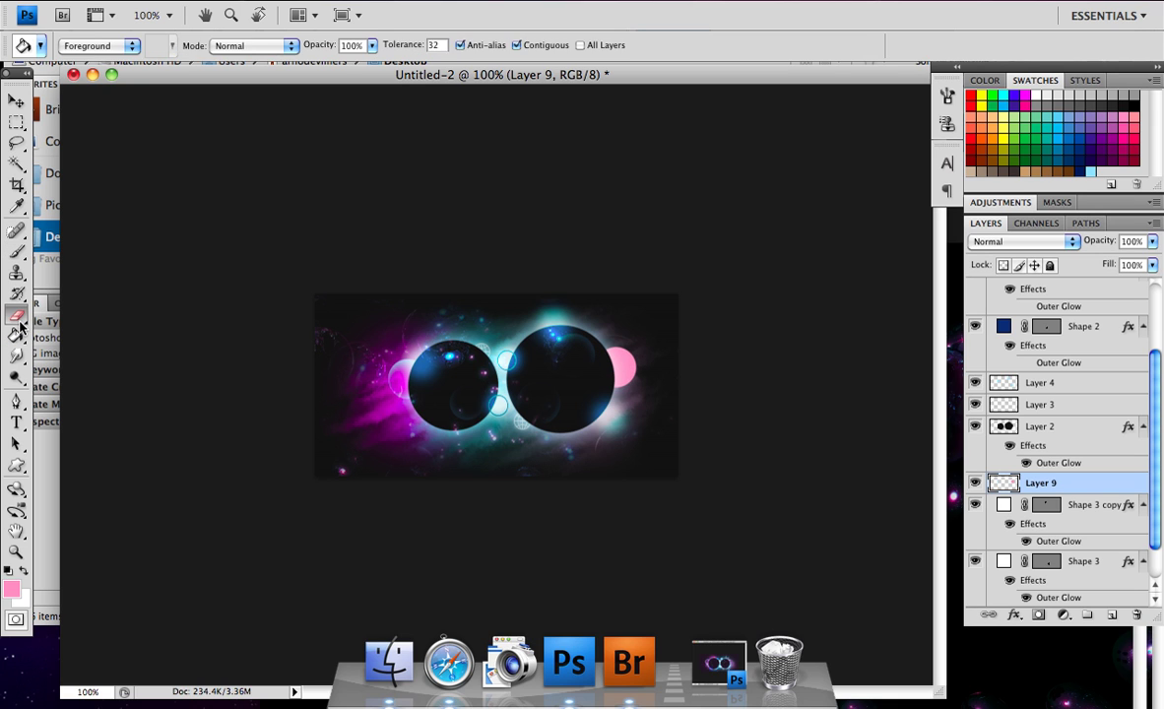
left_click(17, 314)
left_click(621, 366)
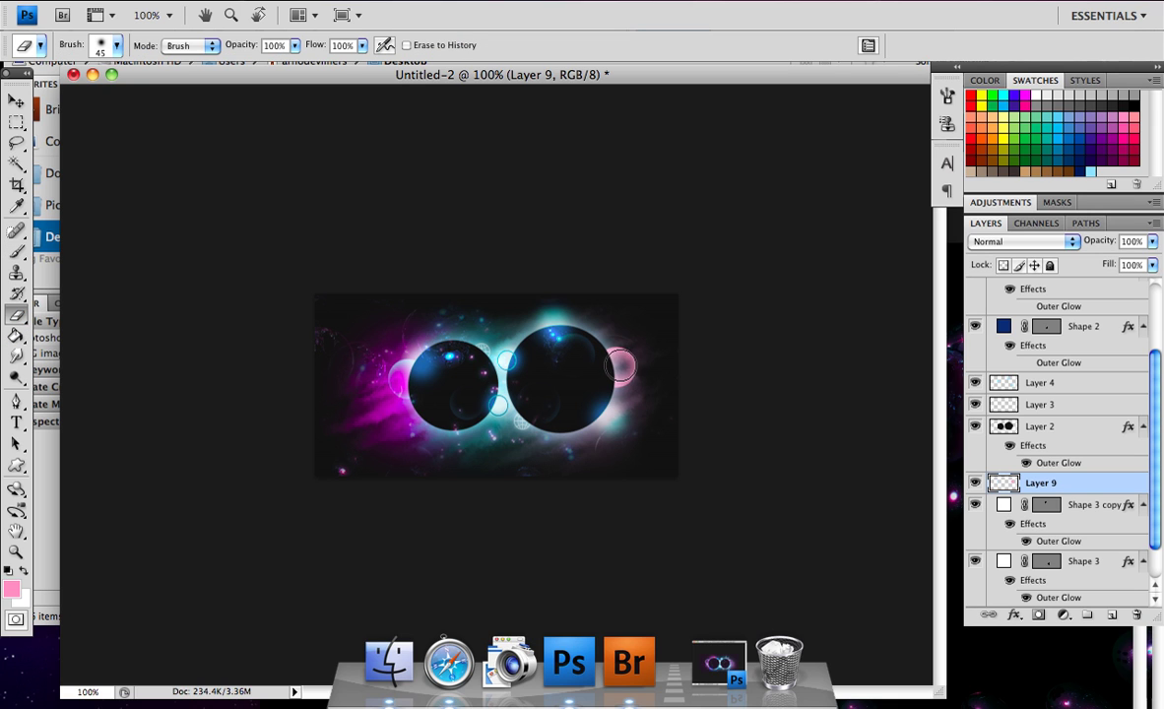
Set the Brush to the soft 45 px tip
left_click(16, 251)
left_click(116, 46)
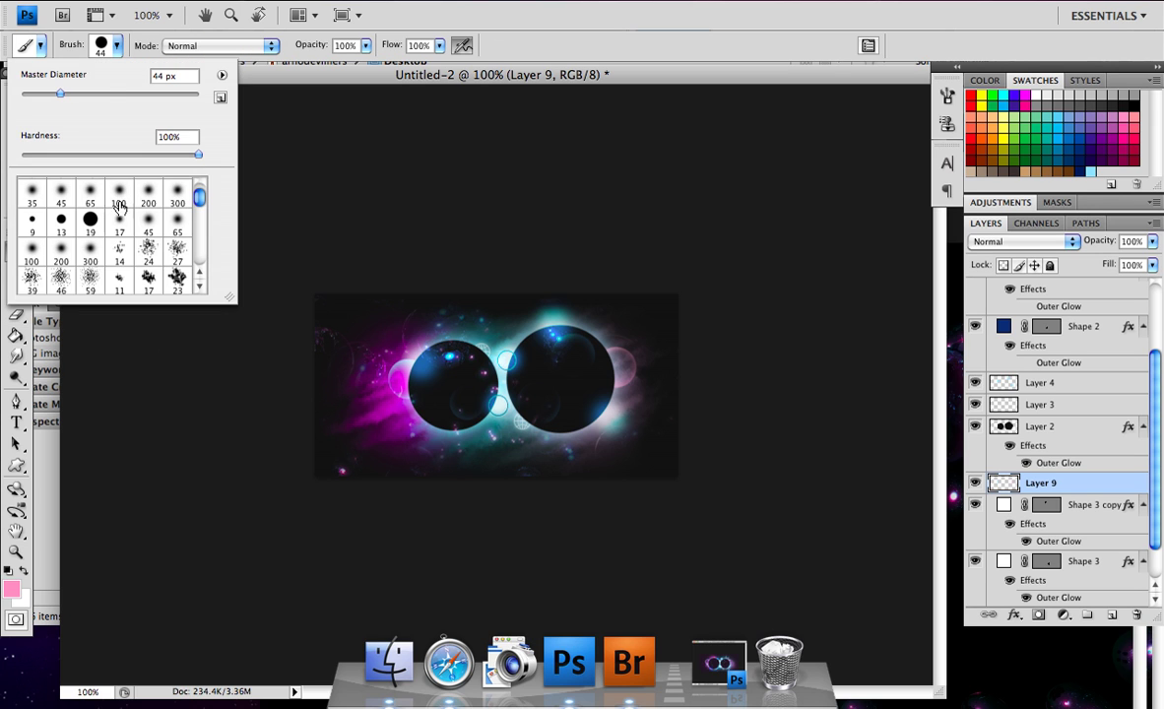
left_click(61, 193)
left_click(1062, 355)
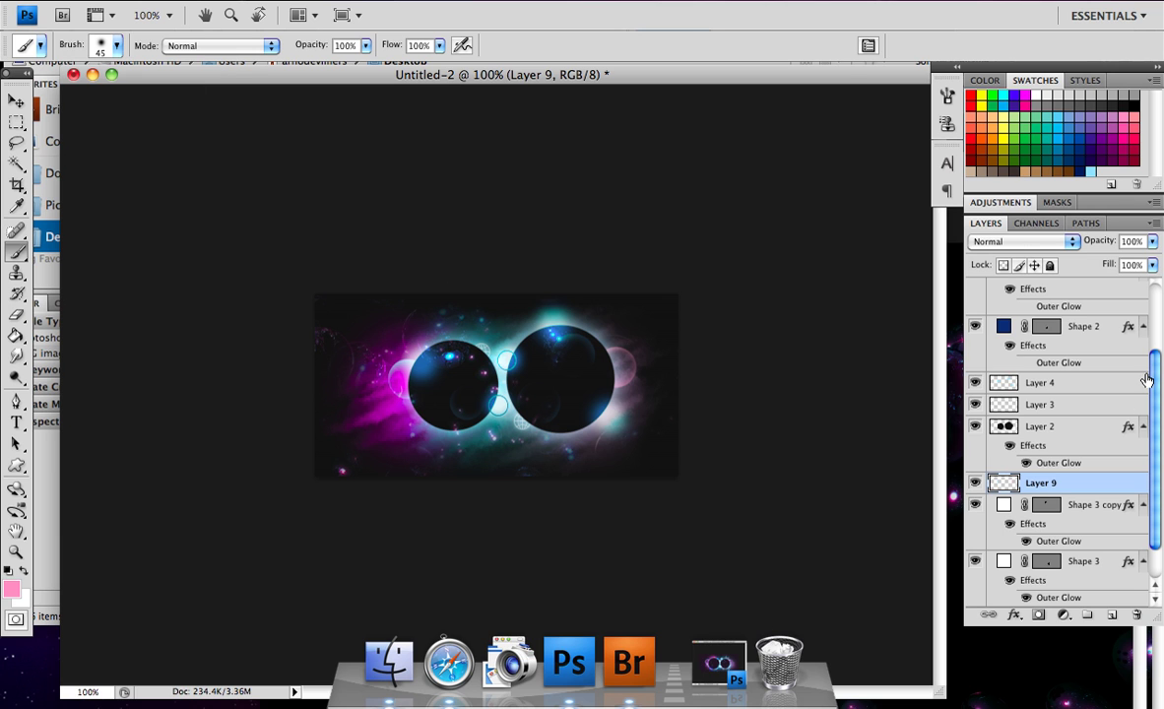
Select Layer 7 and add a new empty Layer 10 above it
left_click(1044, 382)
scroll(1054, 394, "up", 3)
left_click(1050, 289)
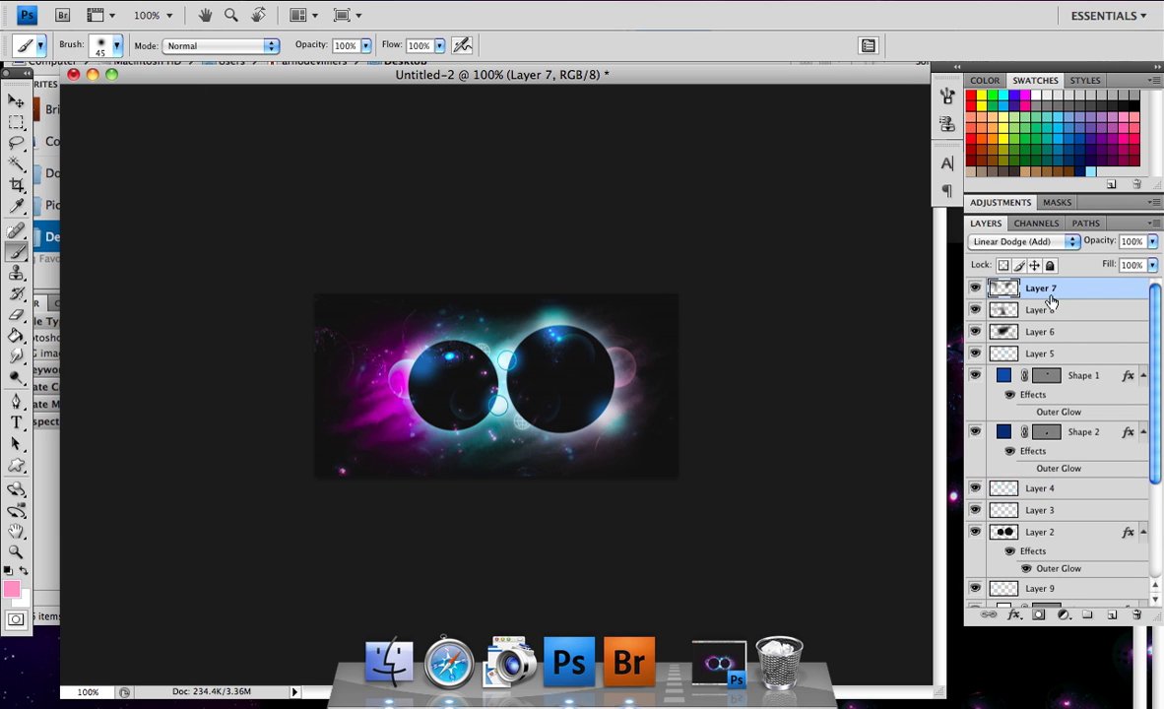
left_click(1114, 614)
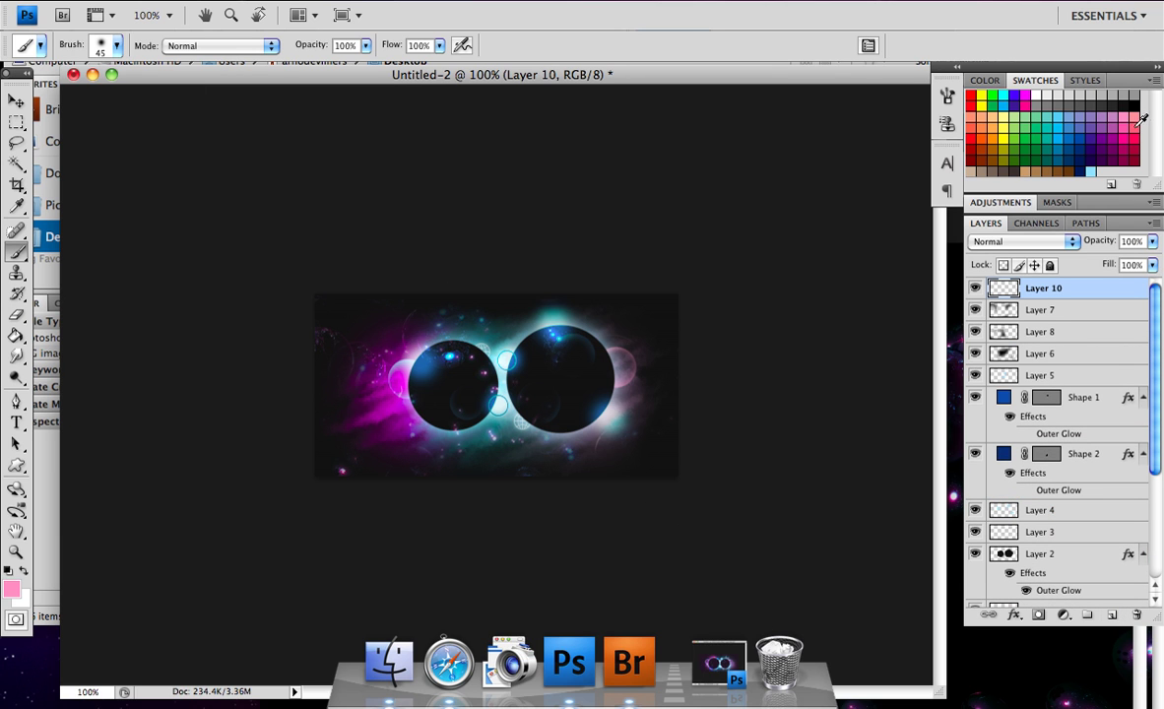